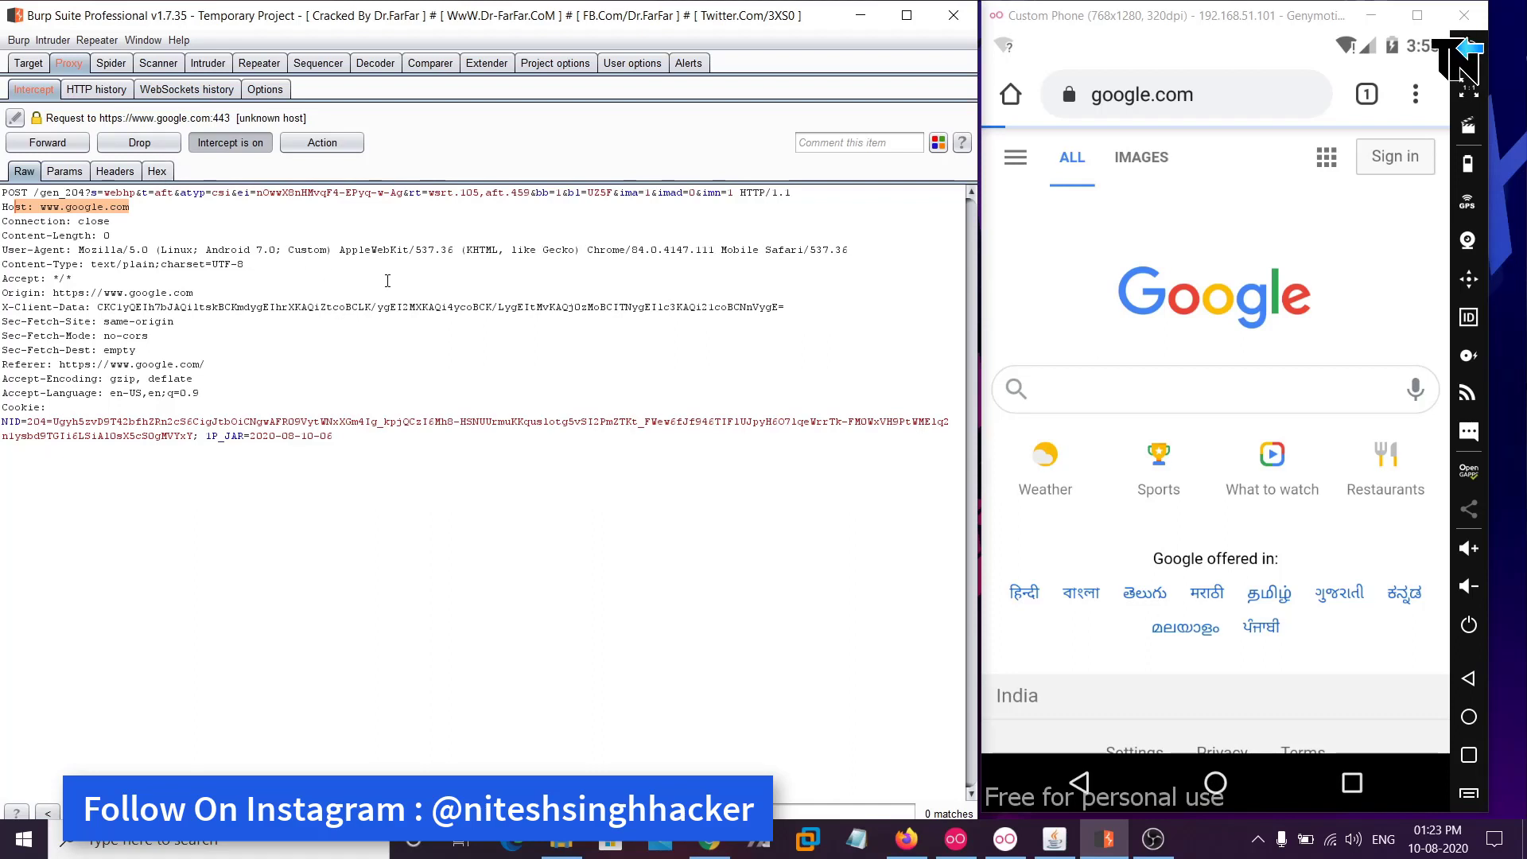
Turn off Burp Suite's proxy interception and return the Genymotion phone to its home screen
click(213, 143)
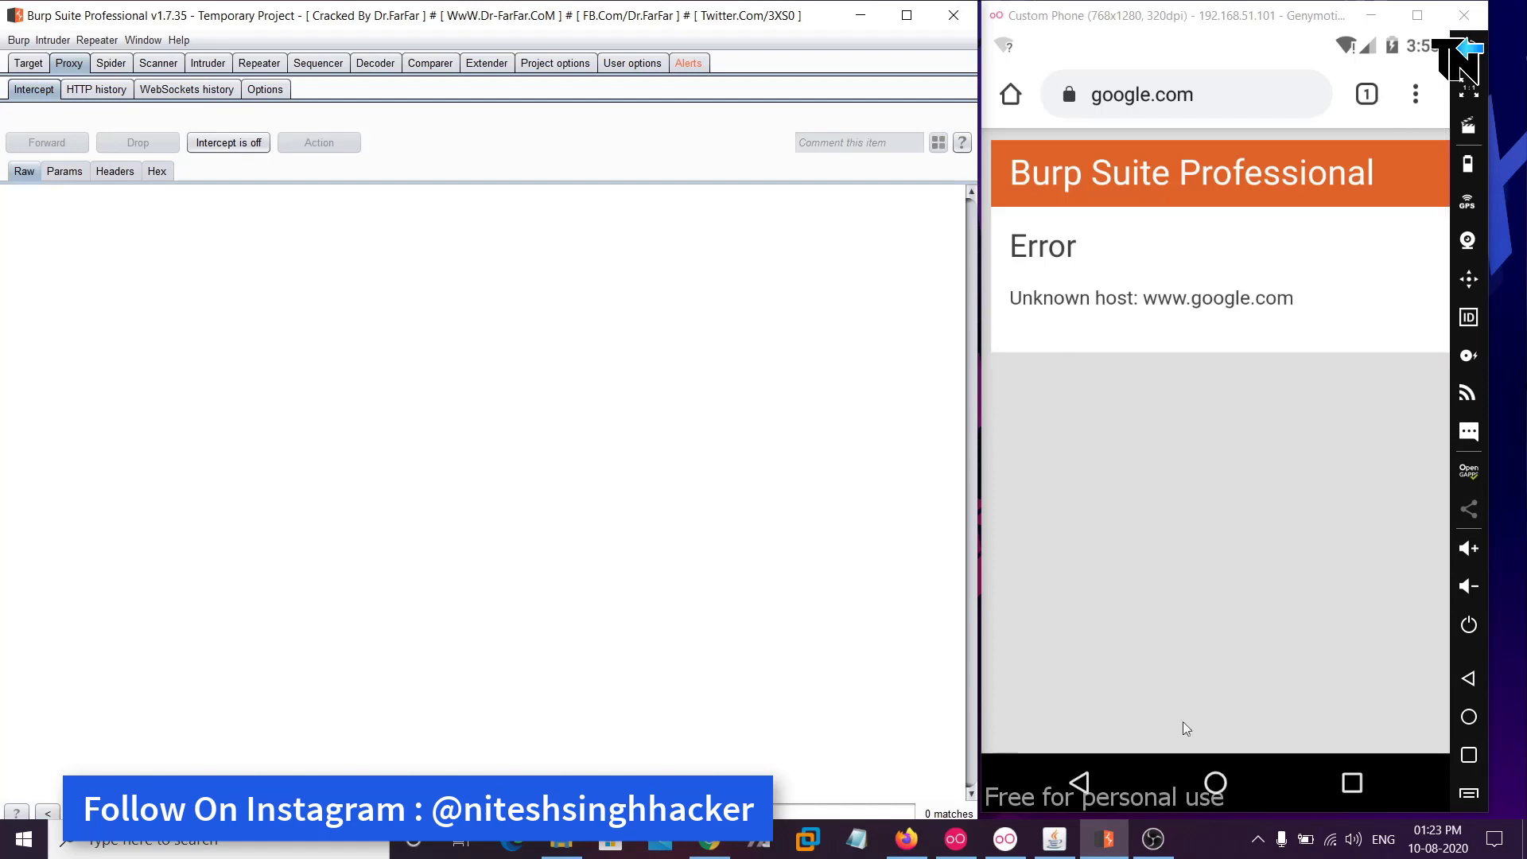
click(1138, 747)
click(1094, 770)
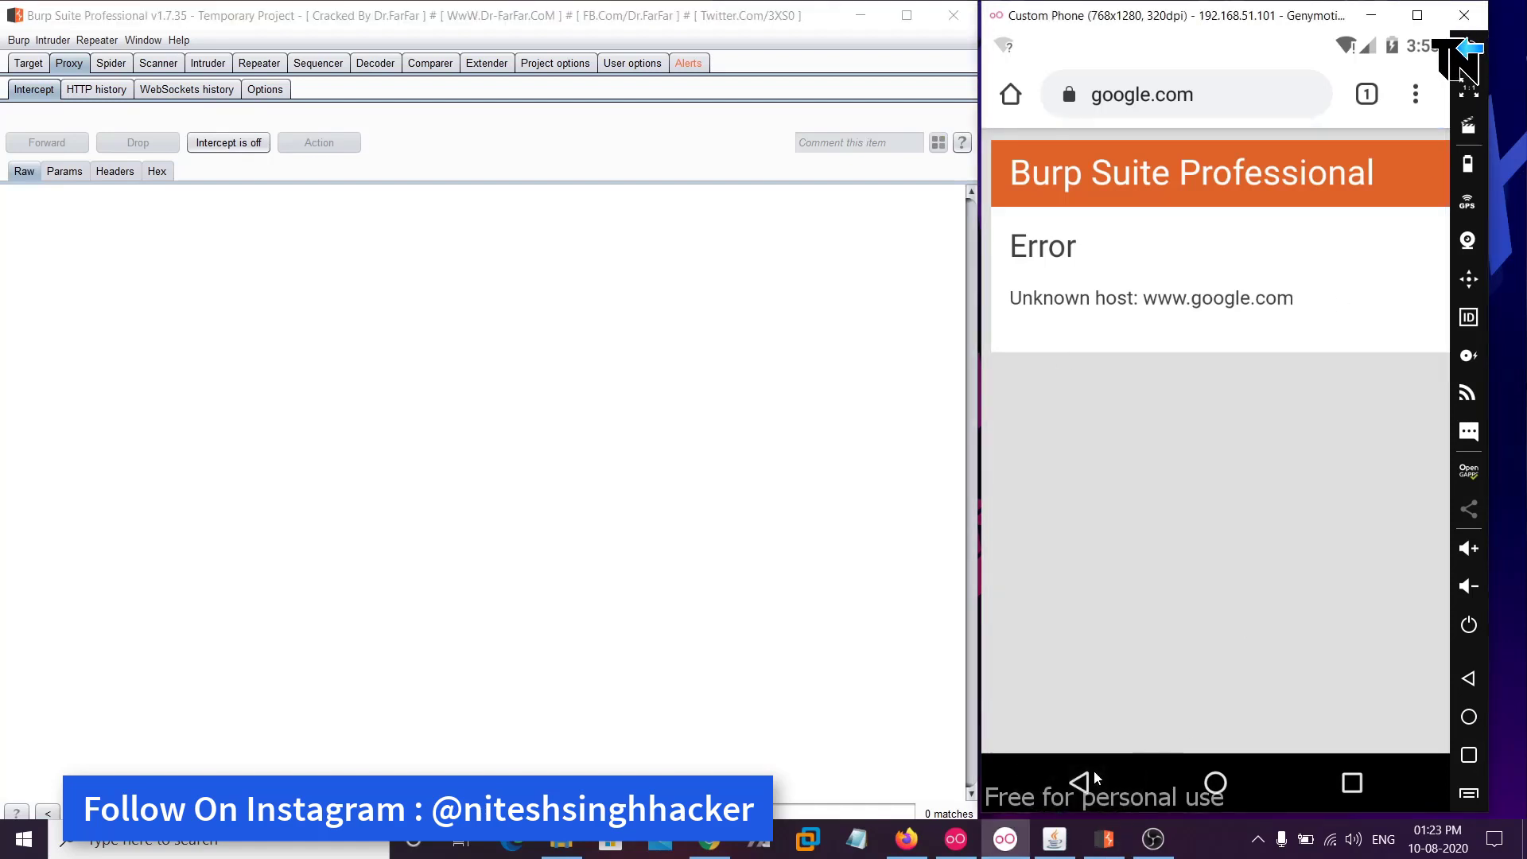
click(1211, 788)
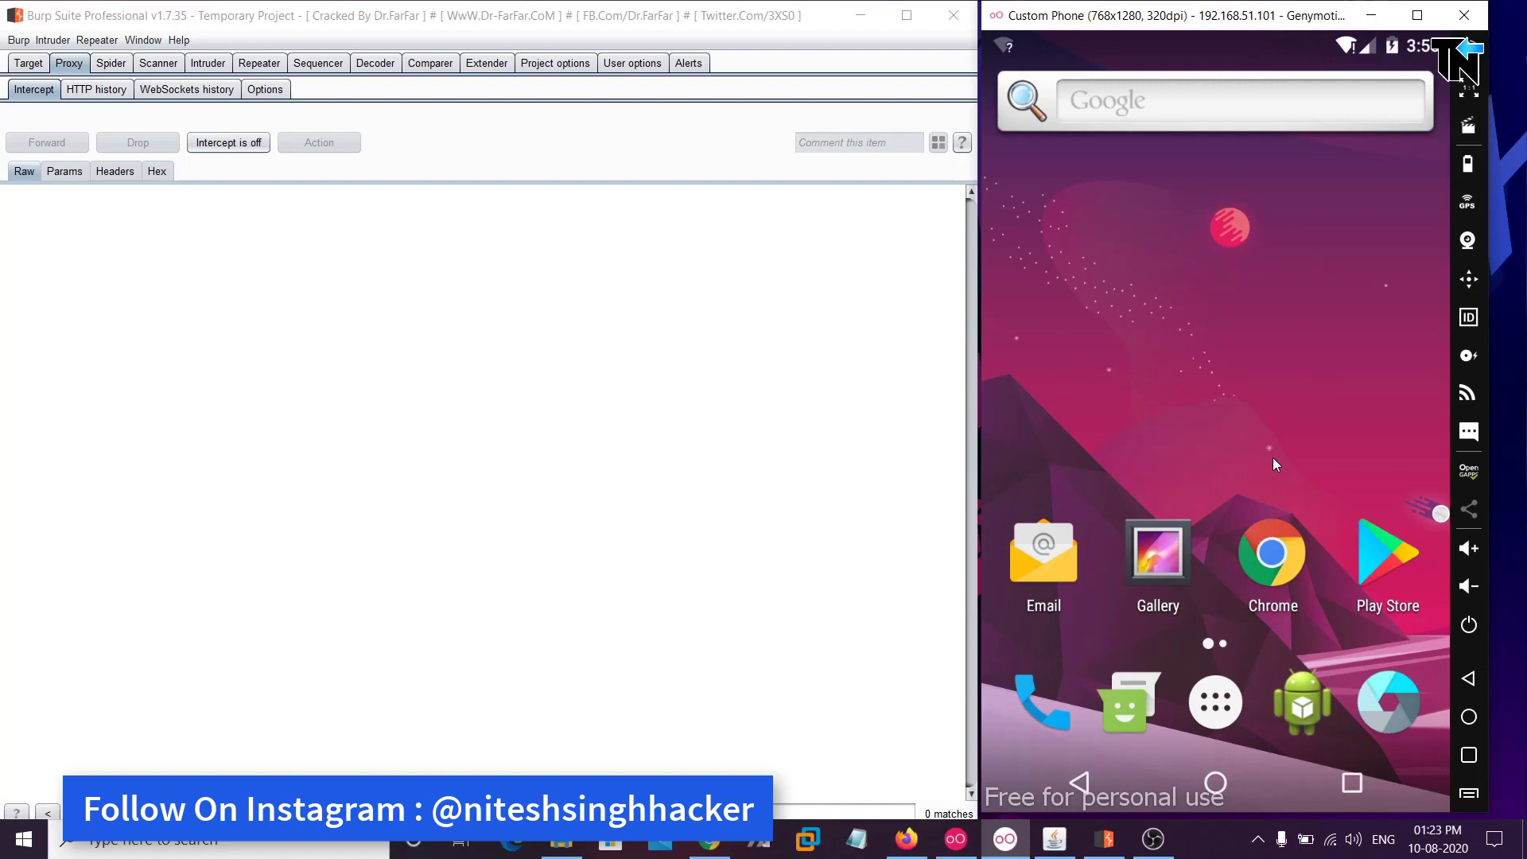
Look through the installed apps on the emulated phone and return to its home screen
click(1233, 683)
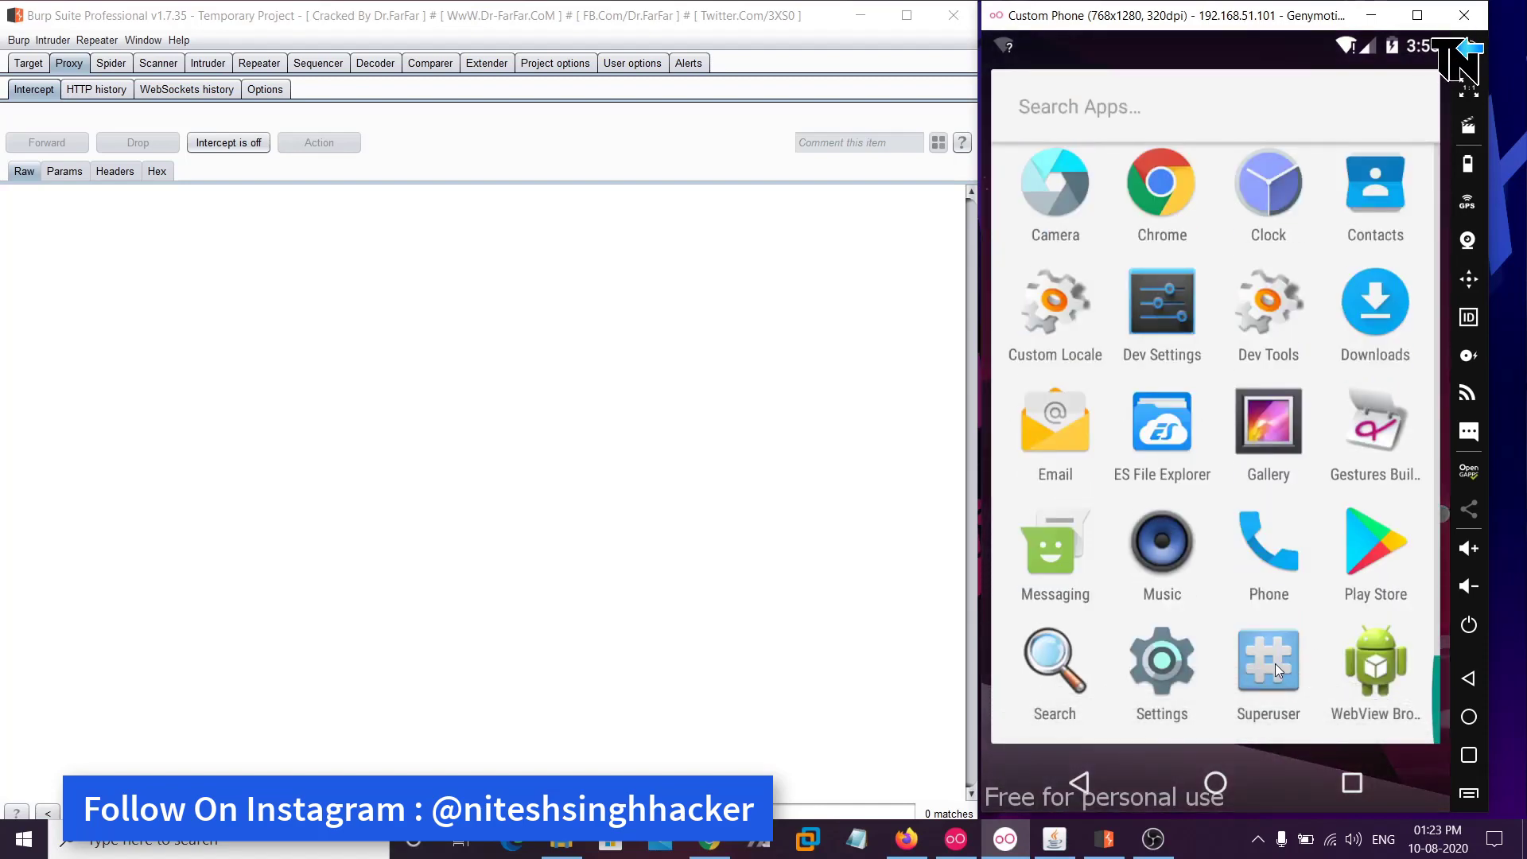
click(1081, 781)
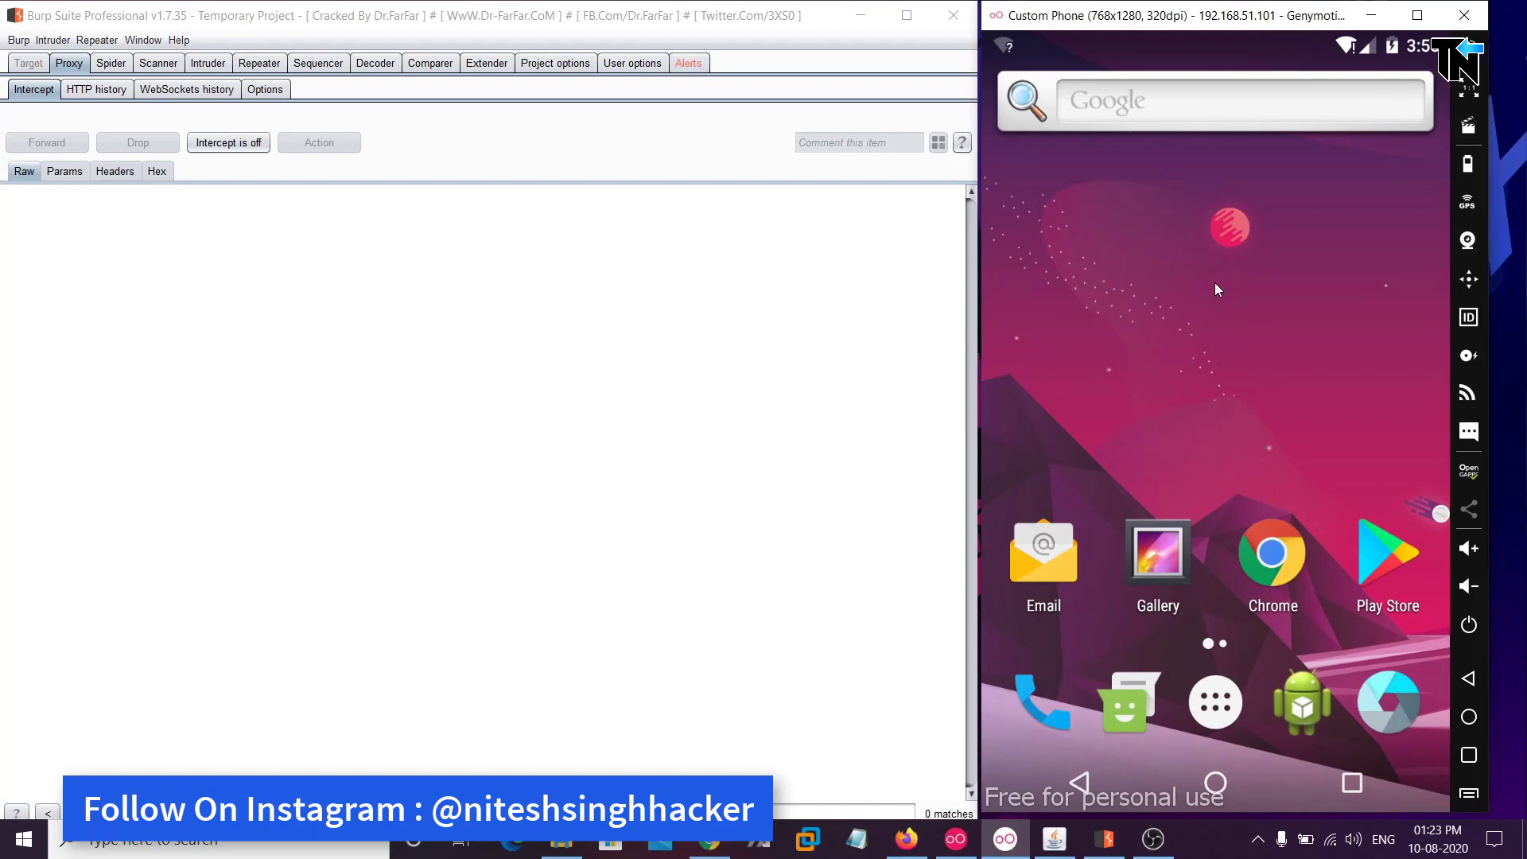
click(1215, 697)
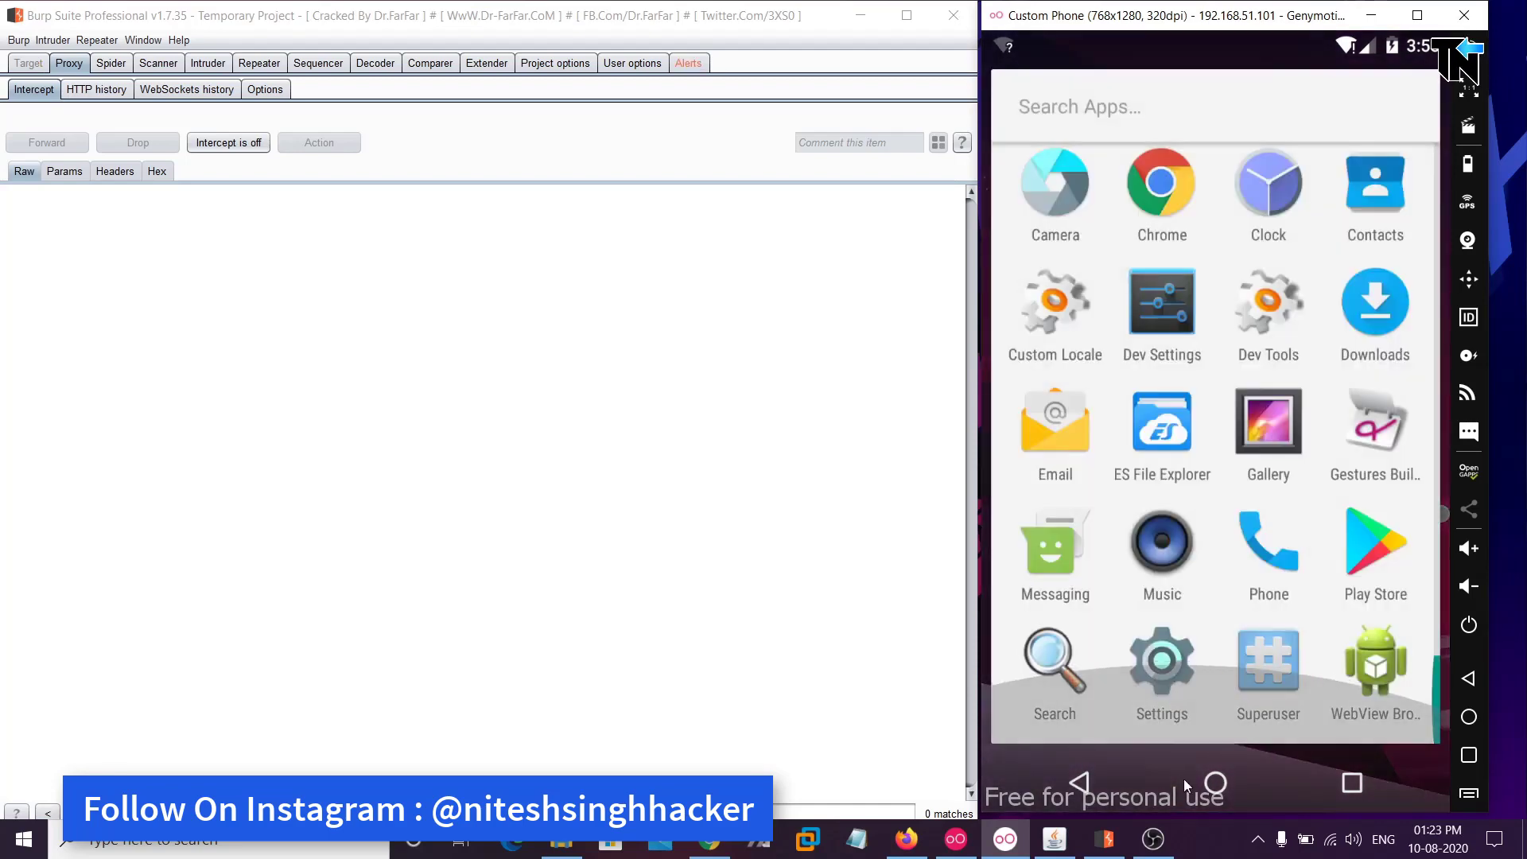
click(1084, 783)
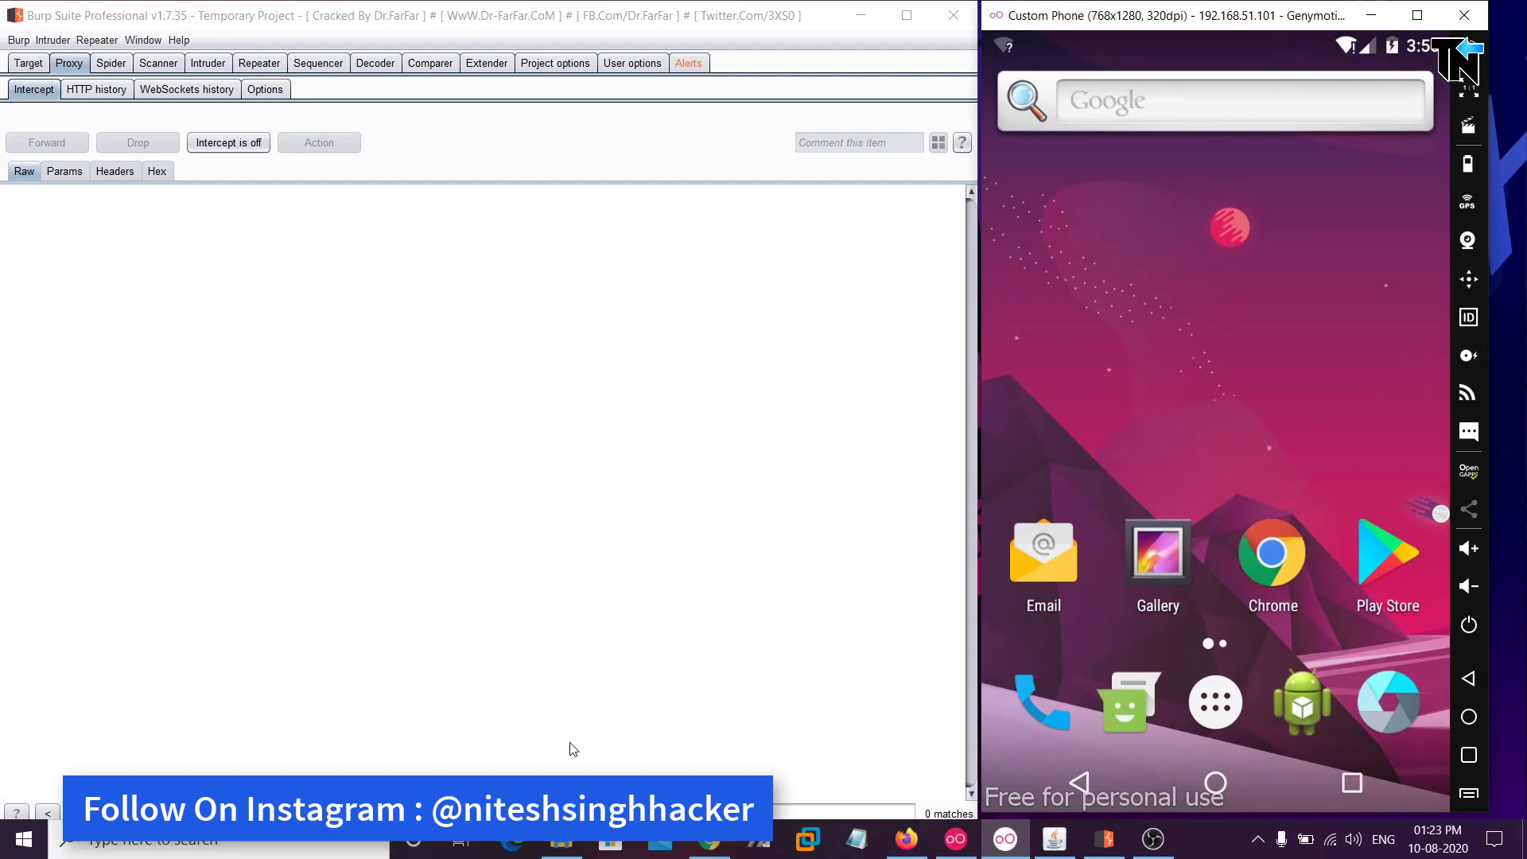
Switch to File Explorer and review the SSL unpinning, SuperSU, XposedInstaller and Xposed framework files in the Android Env folder
click(561, 839)
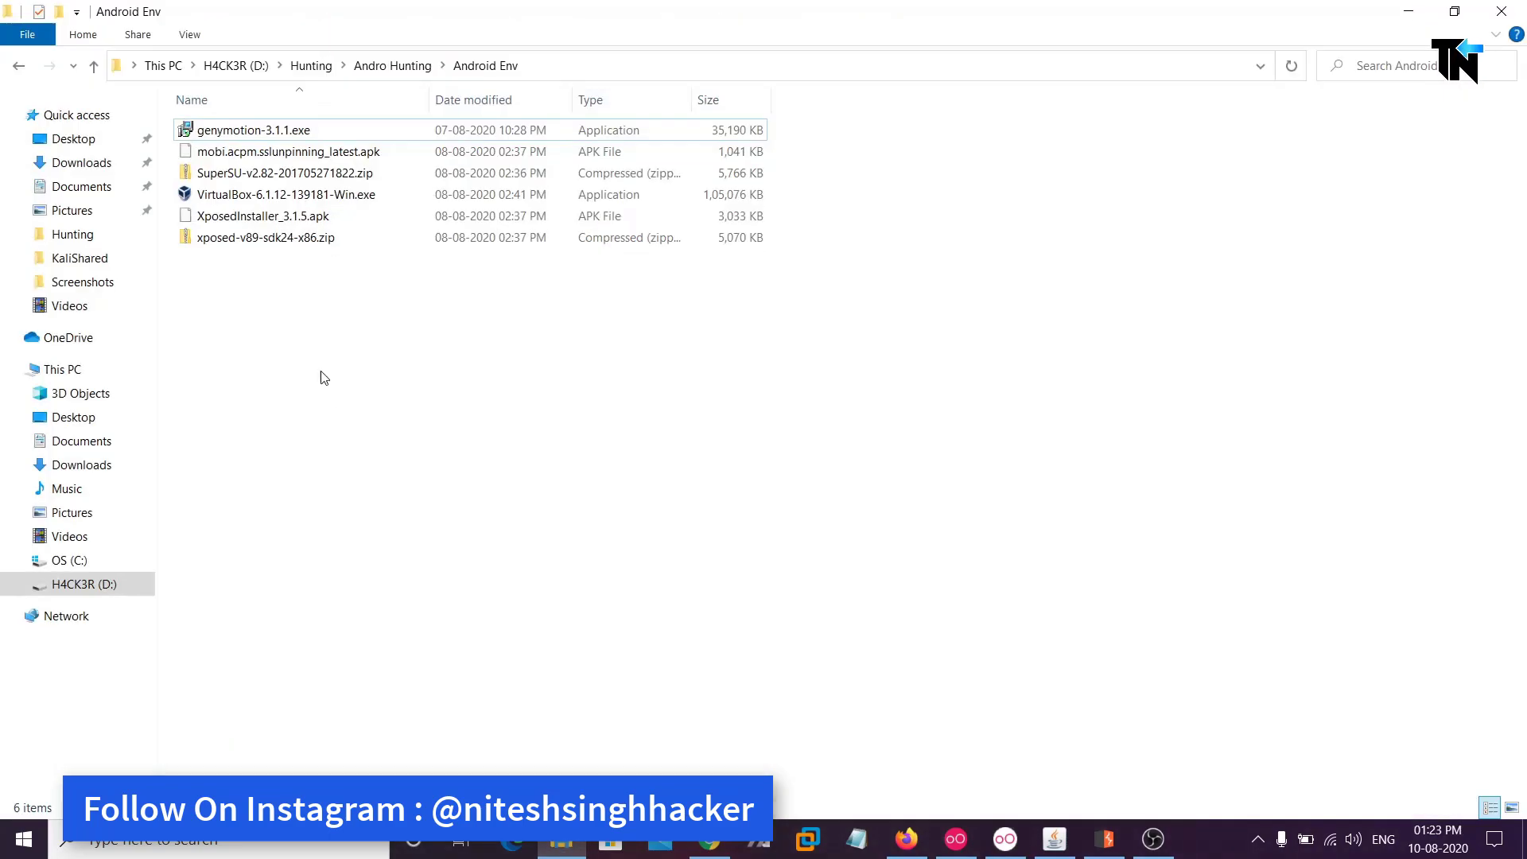
click(378, 151)
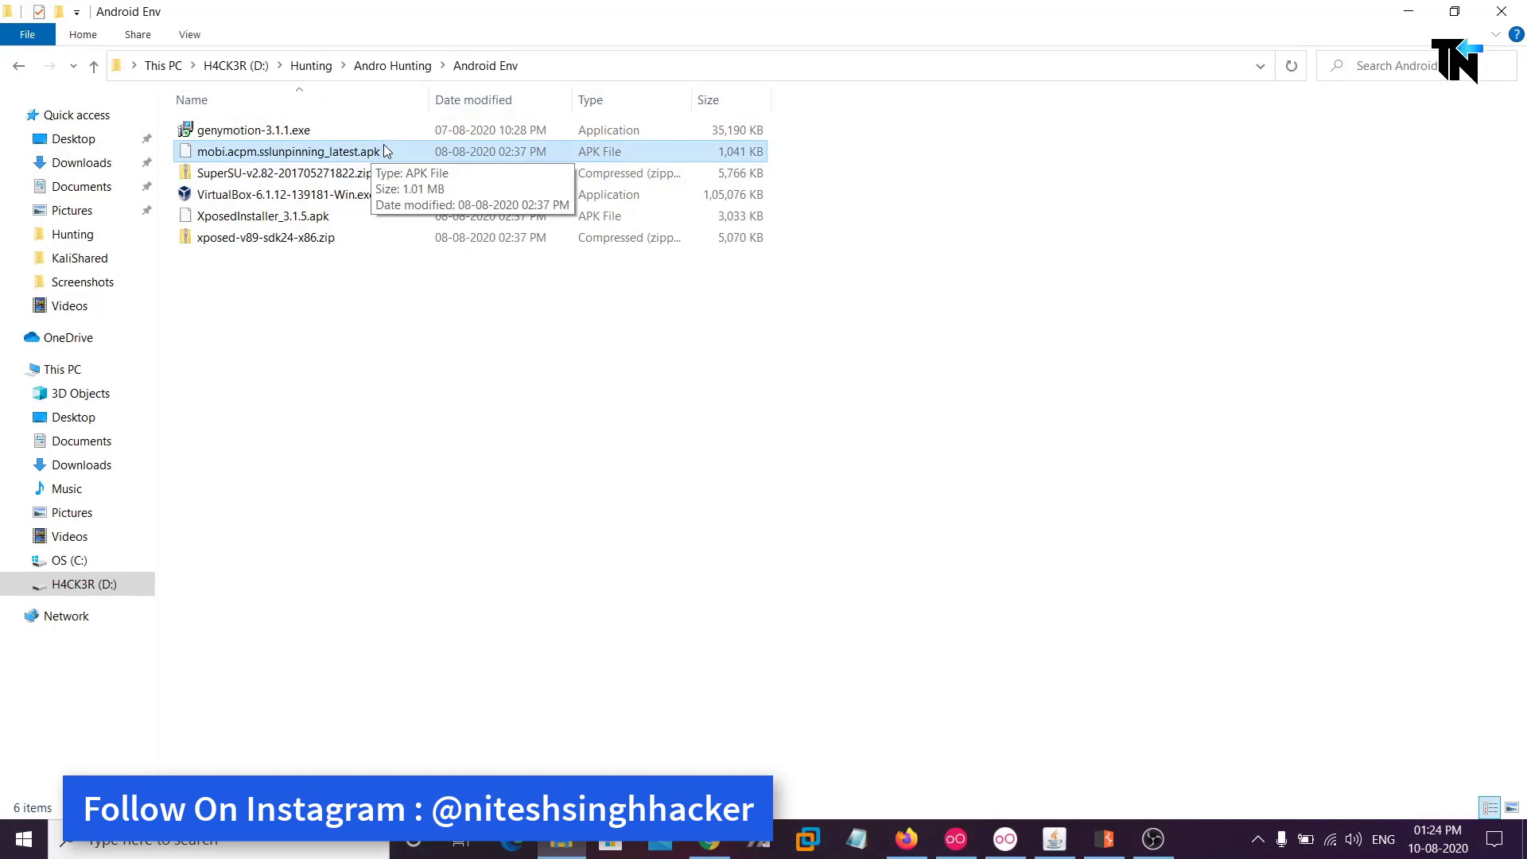
click(301, 175)
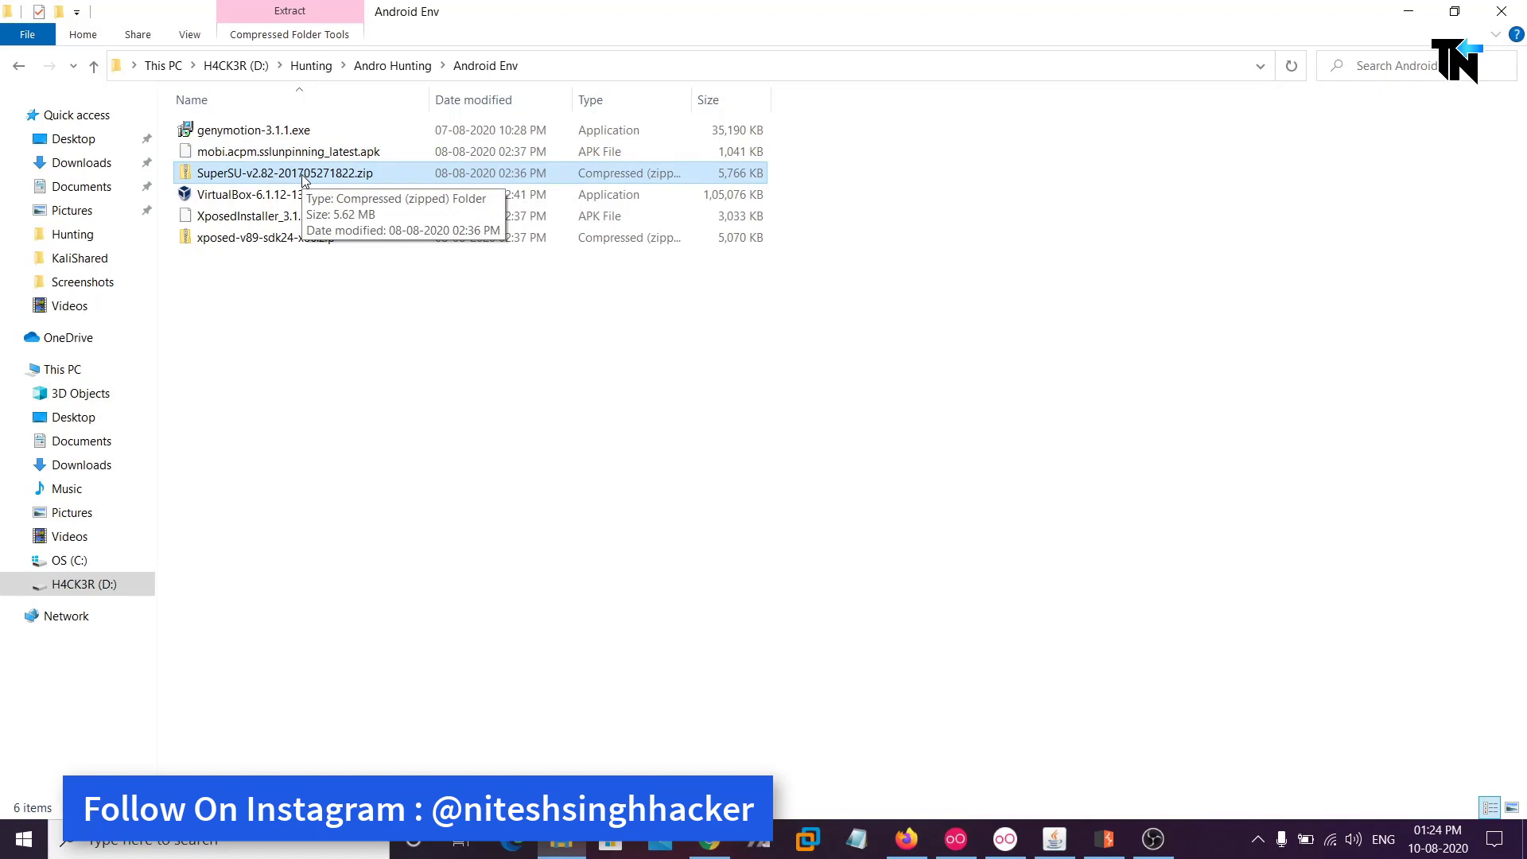
click(273, 218)
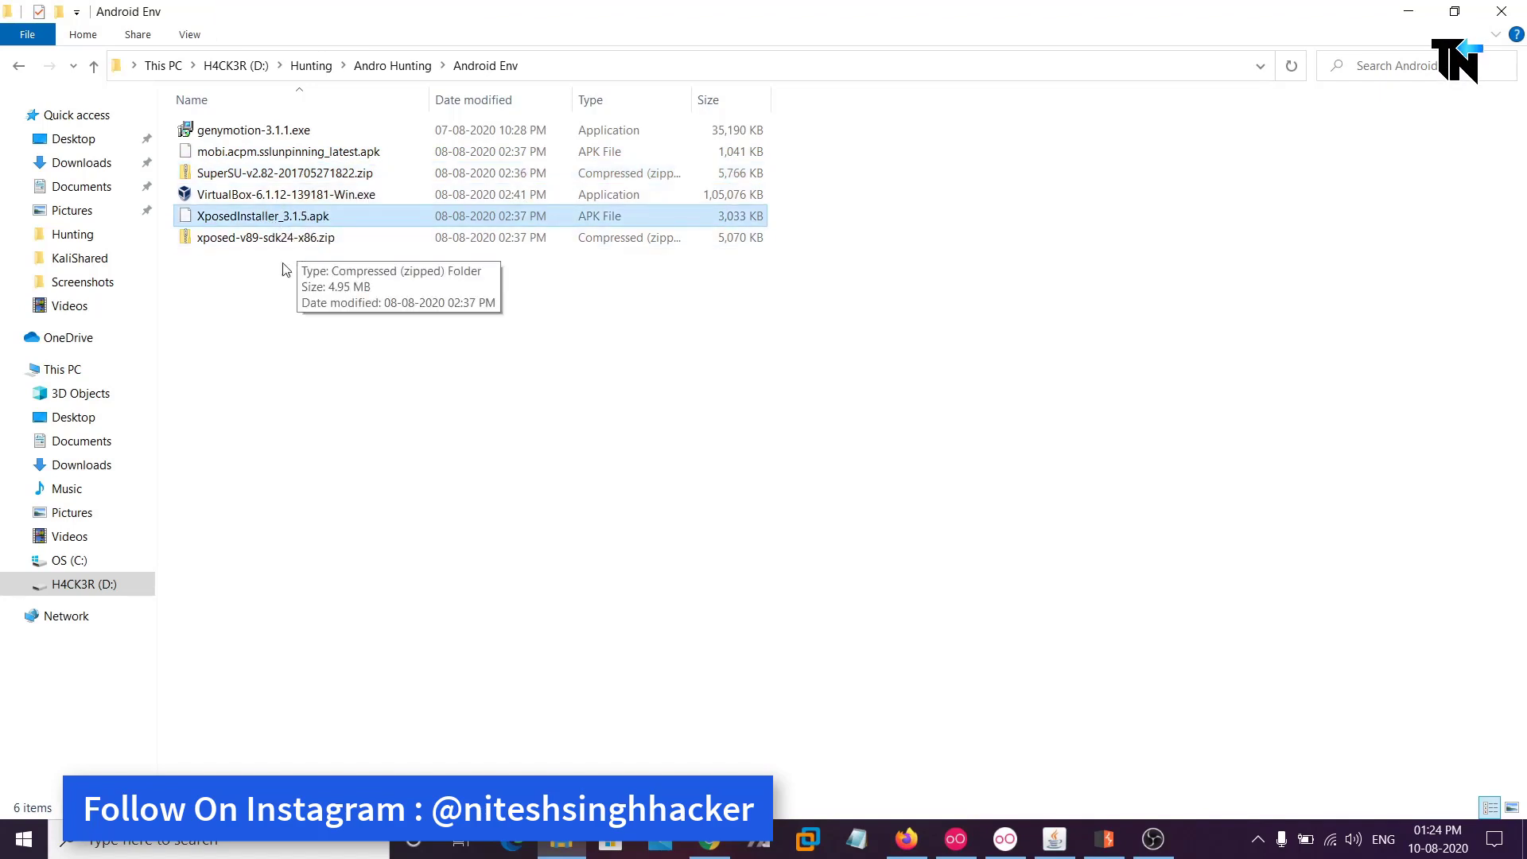
click(273, 239)
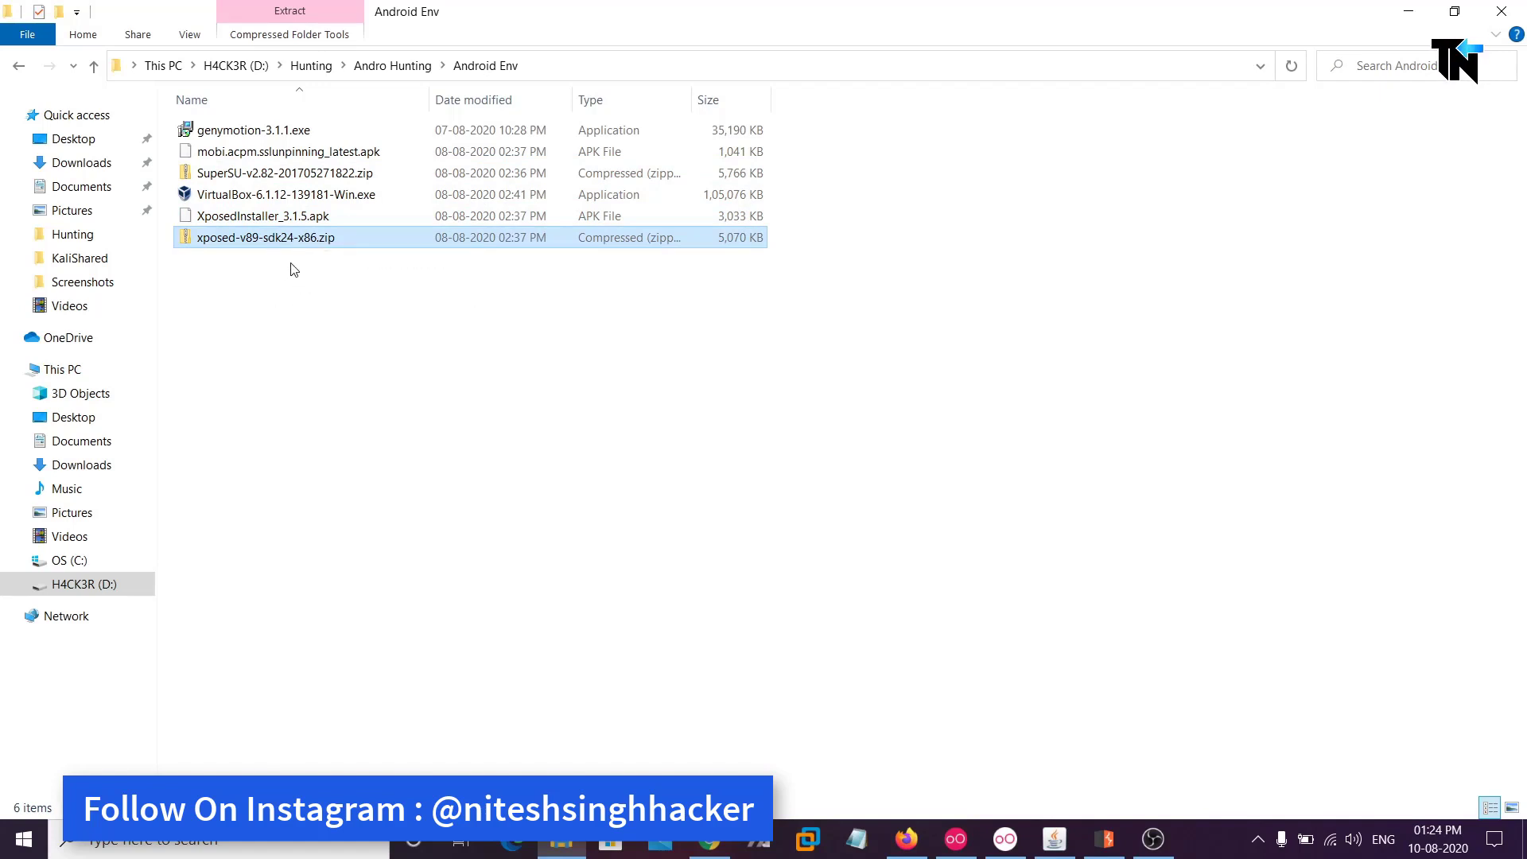
Switch to Chrome and open the download page of mobi.acpm.sslunpinning_latest.apk in the SSLUnpinning_Xposed GitHub repository
click(709, 839)
mouse_move(485, 145)
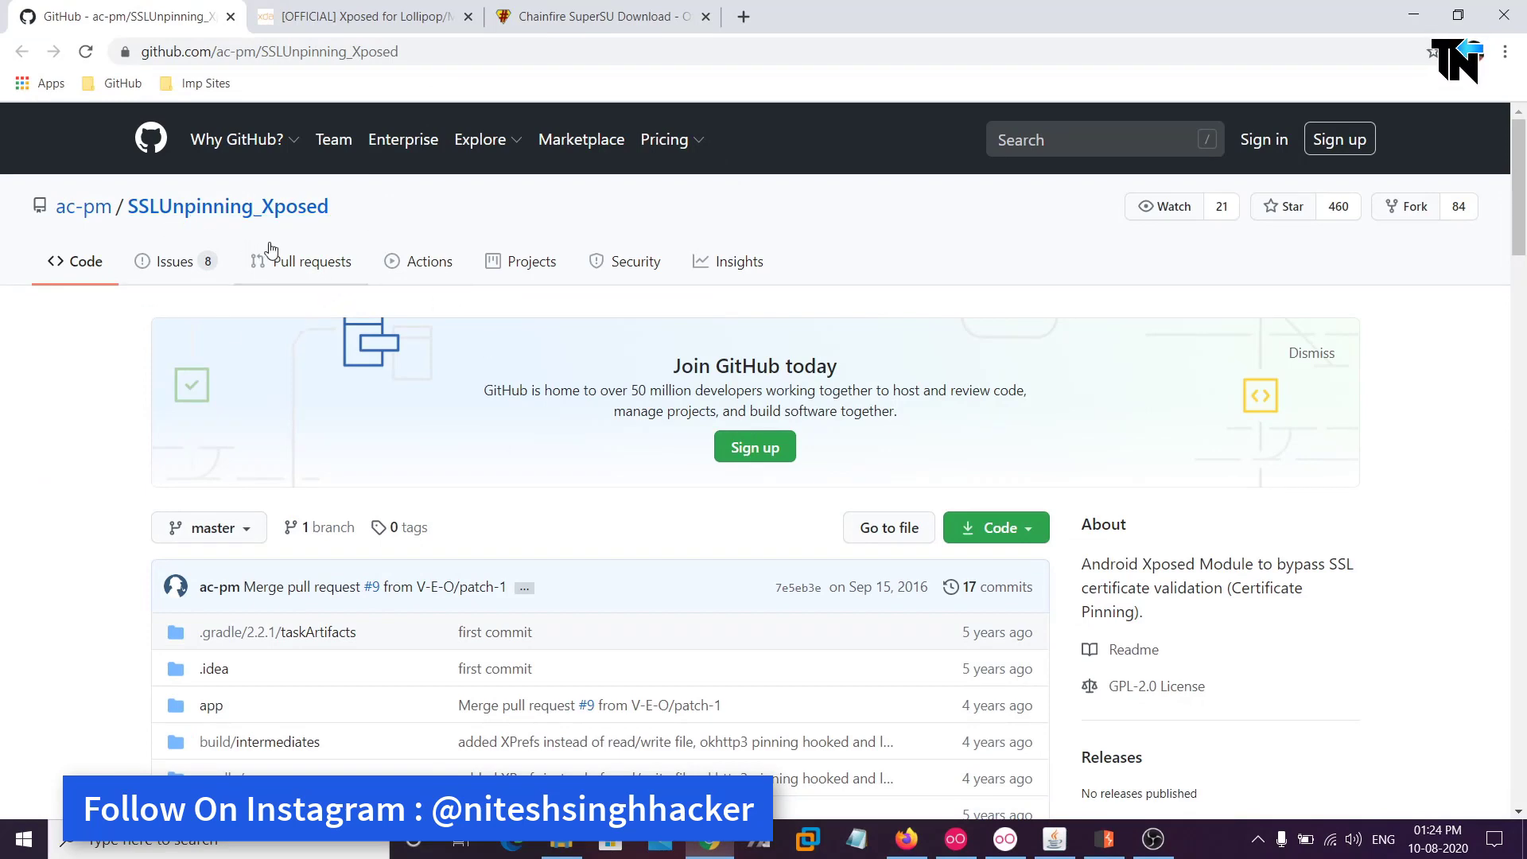
scroll(176, 362, down, 7)
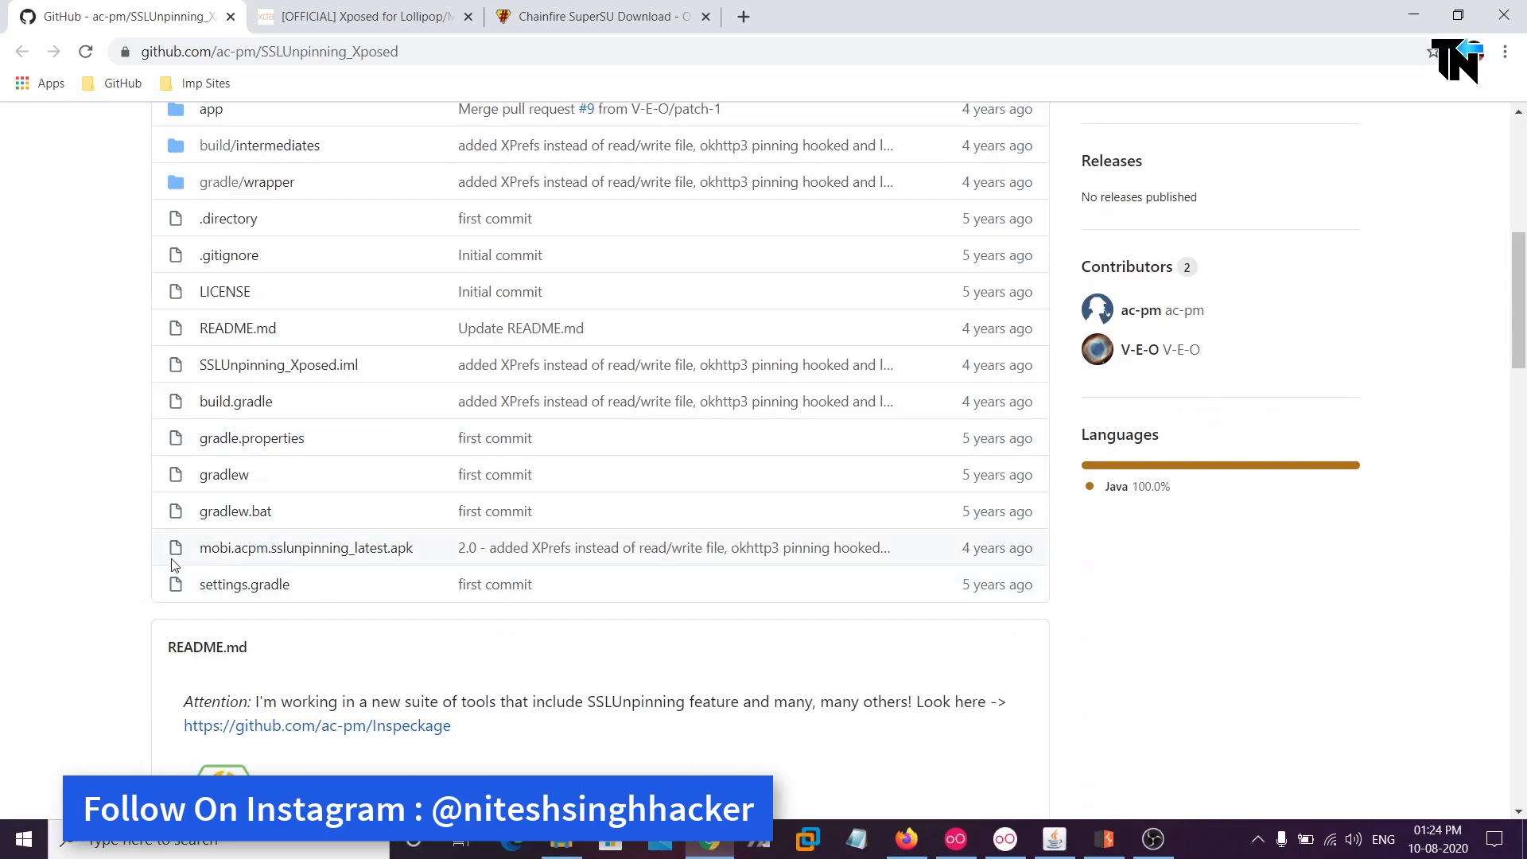
drag(315, 562, 231, 547)
click(31, 512)
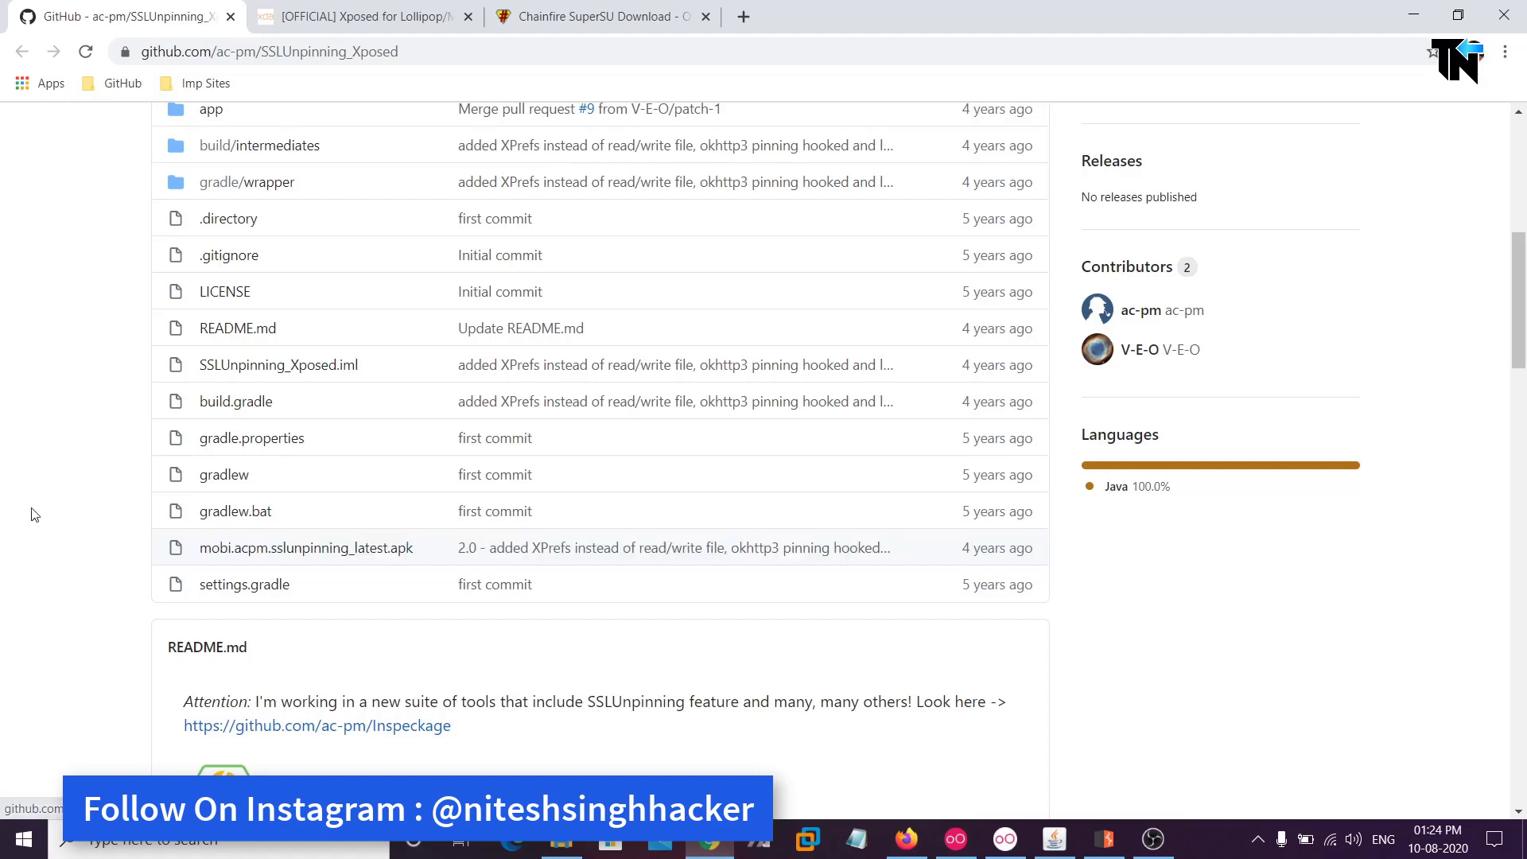
click(293, 549)
scroll(1314, 623, down, 1)
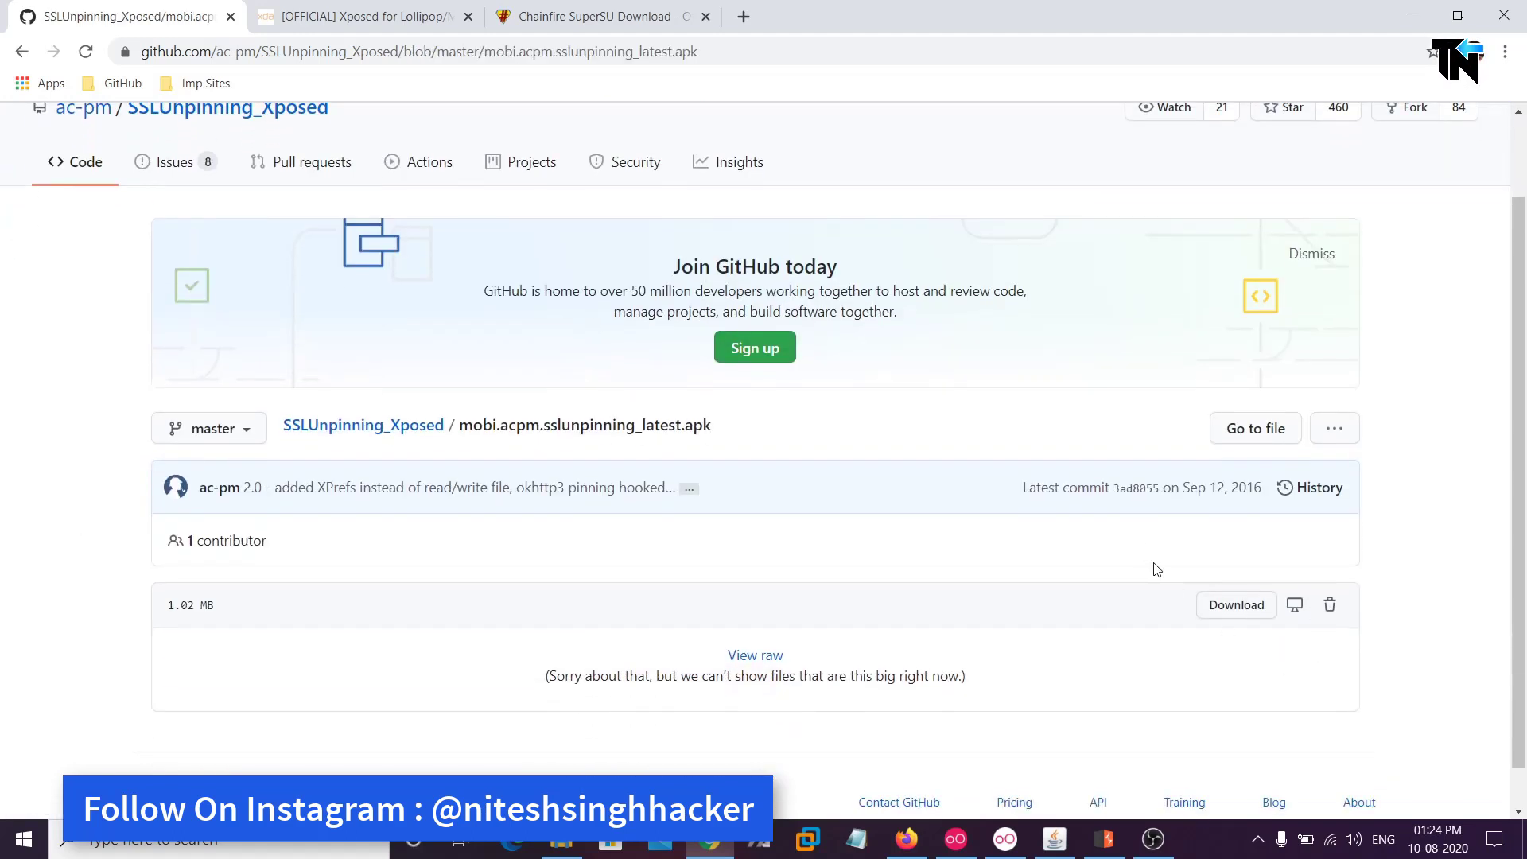
triple_click(1246, 624)
click(1034, 540)
Open the xposed*.zip framework index from the XDA thread in a new tab, and locate the XposedInstaller APK attached to the thread
click(346, 18)
scroll(378, 267, up, 3)
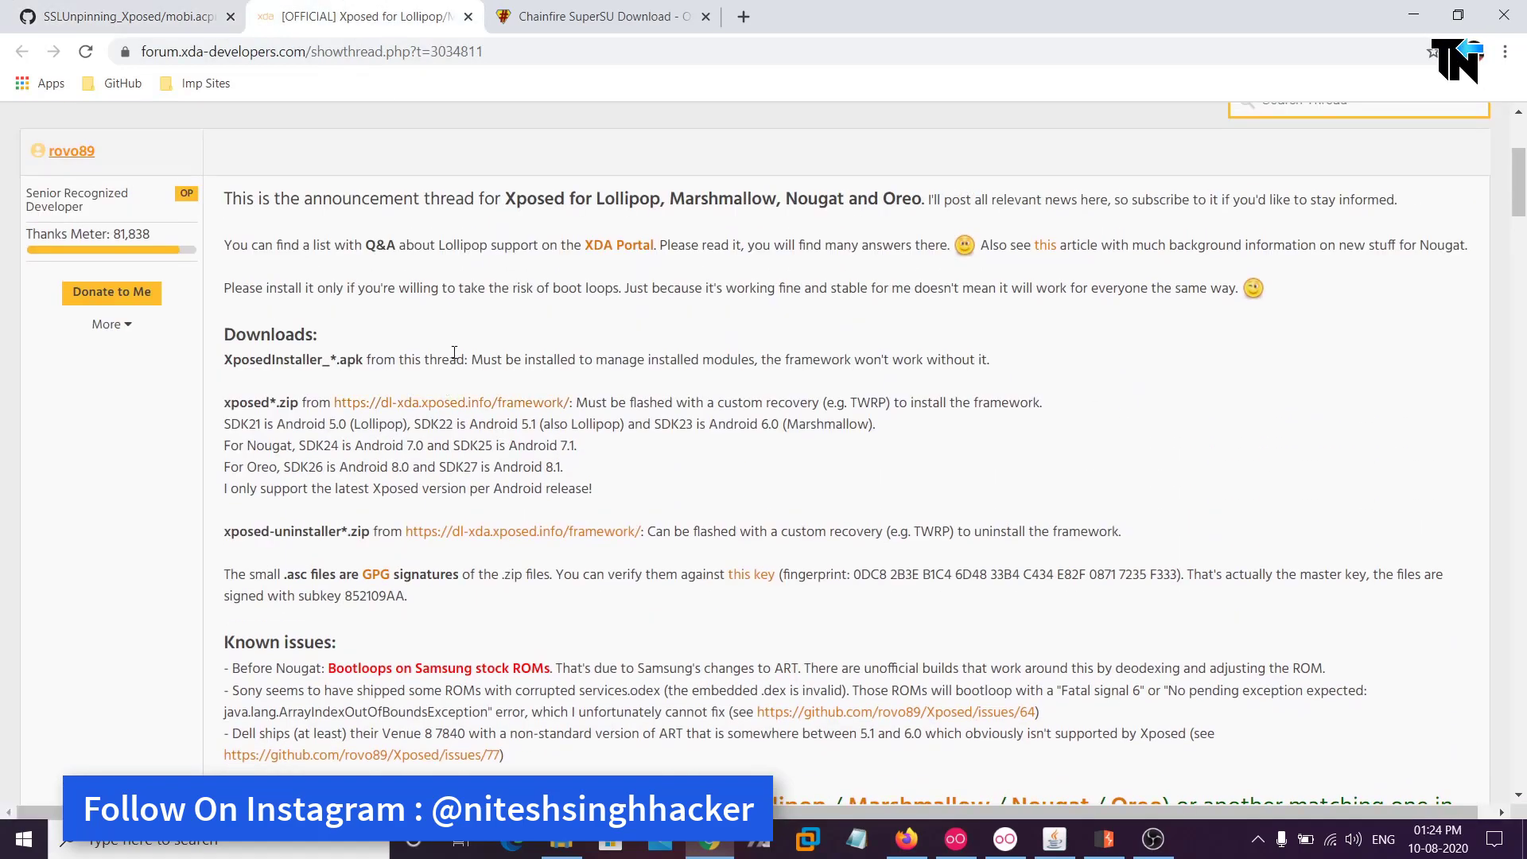
scroll(575, 167, up, 3)
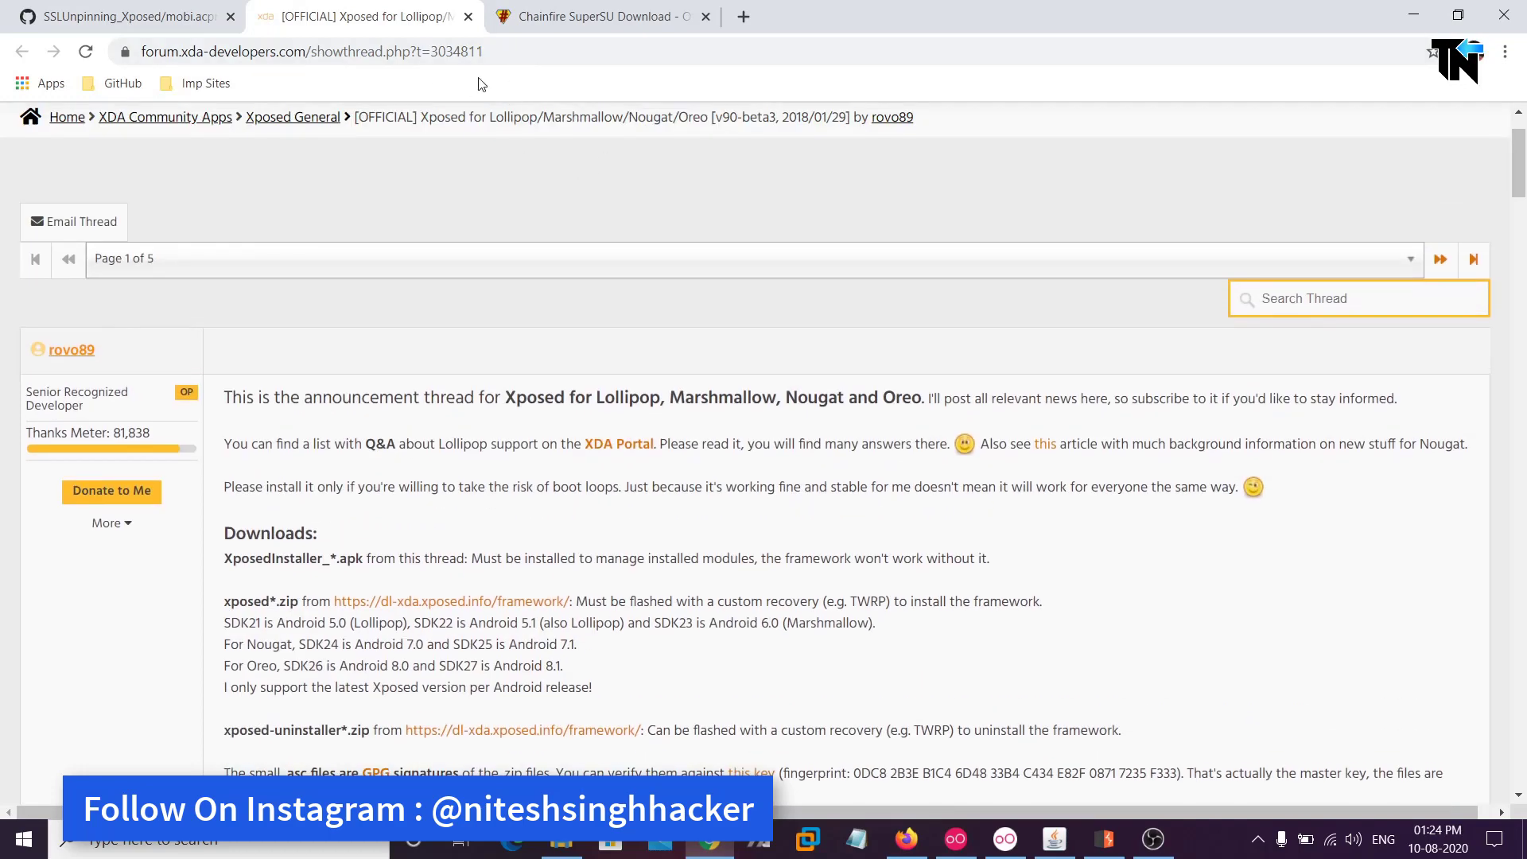
scroll(506, 302, down, 3)
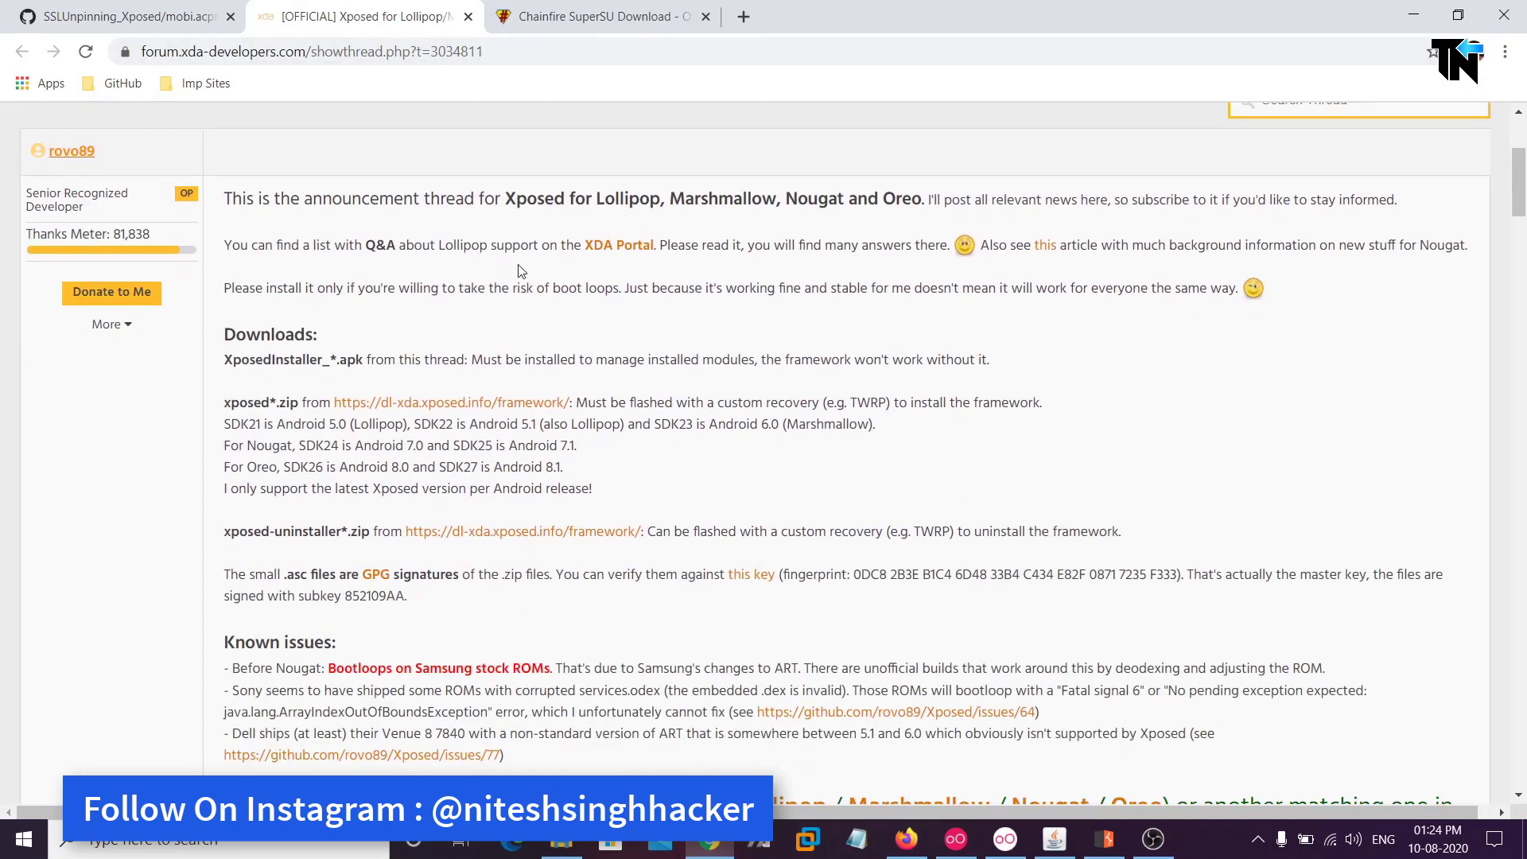
middle_click(477, 404)
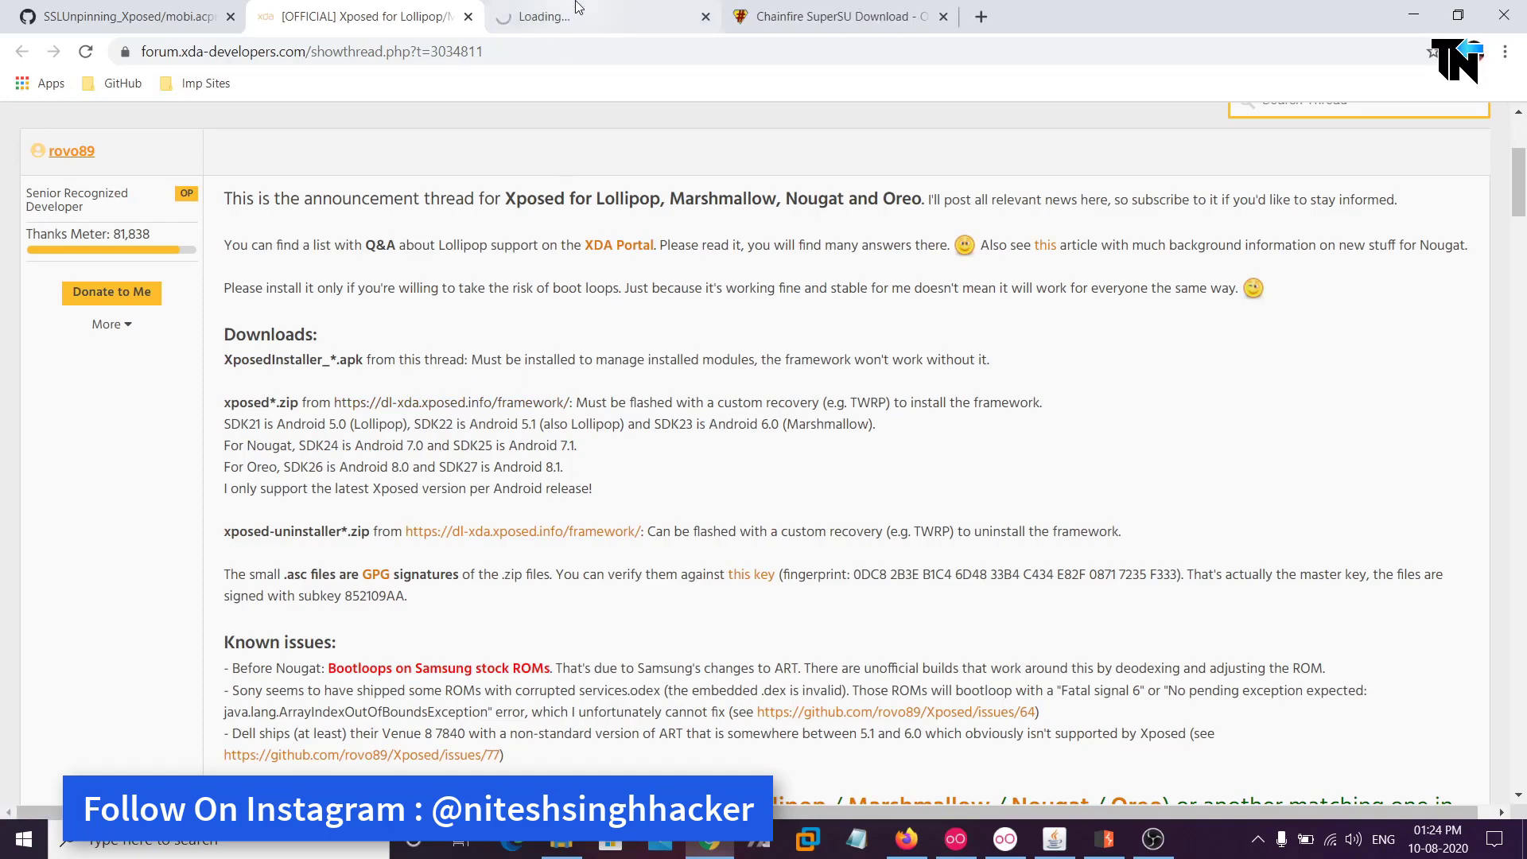
click(577, 8)
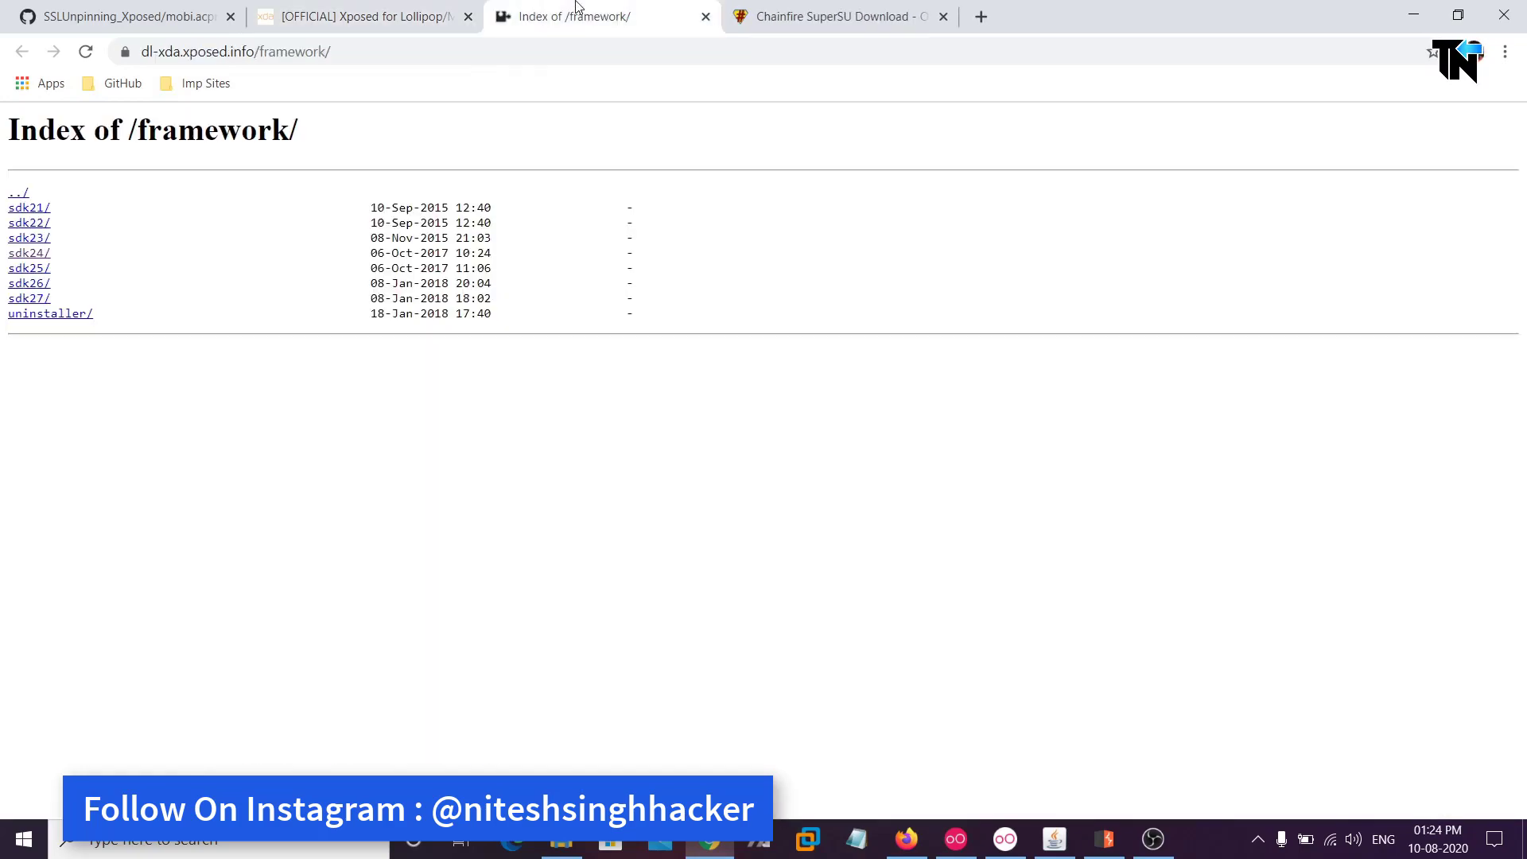
click(359, 8)
scroll(446, 384, down, 7)
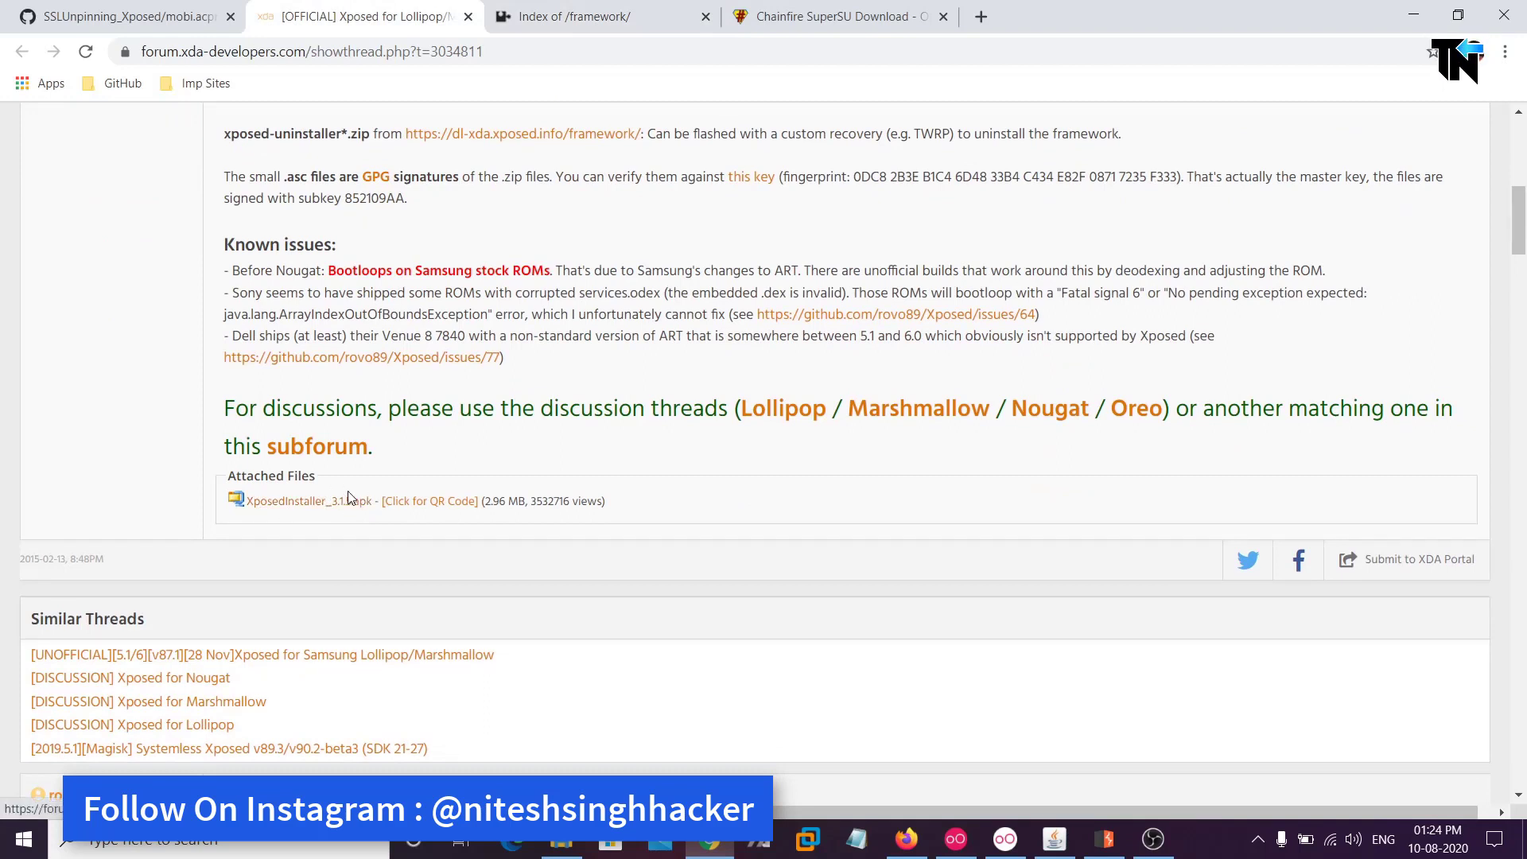
Open the x86 folder under sdk24 in the Xposed framework index
click(525, 6)
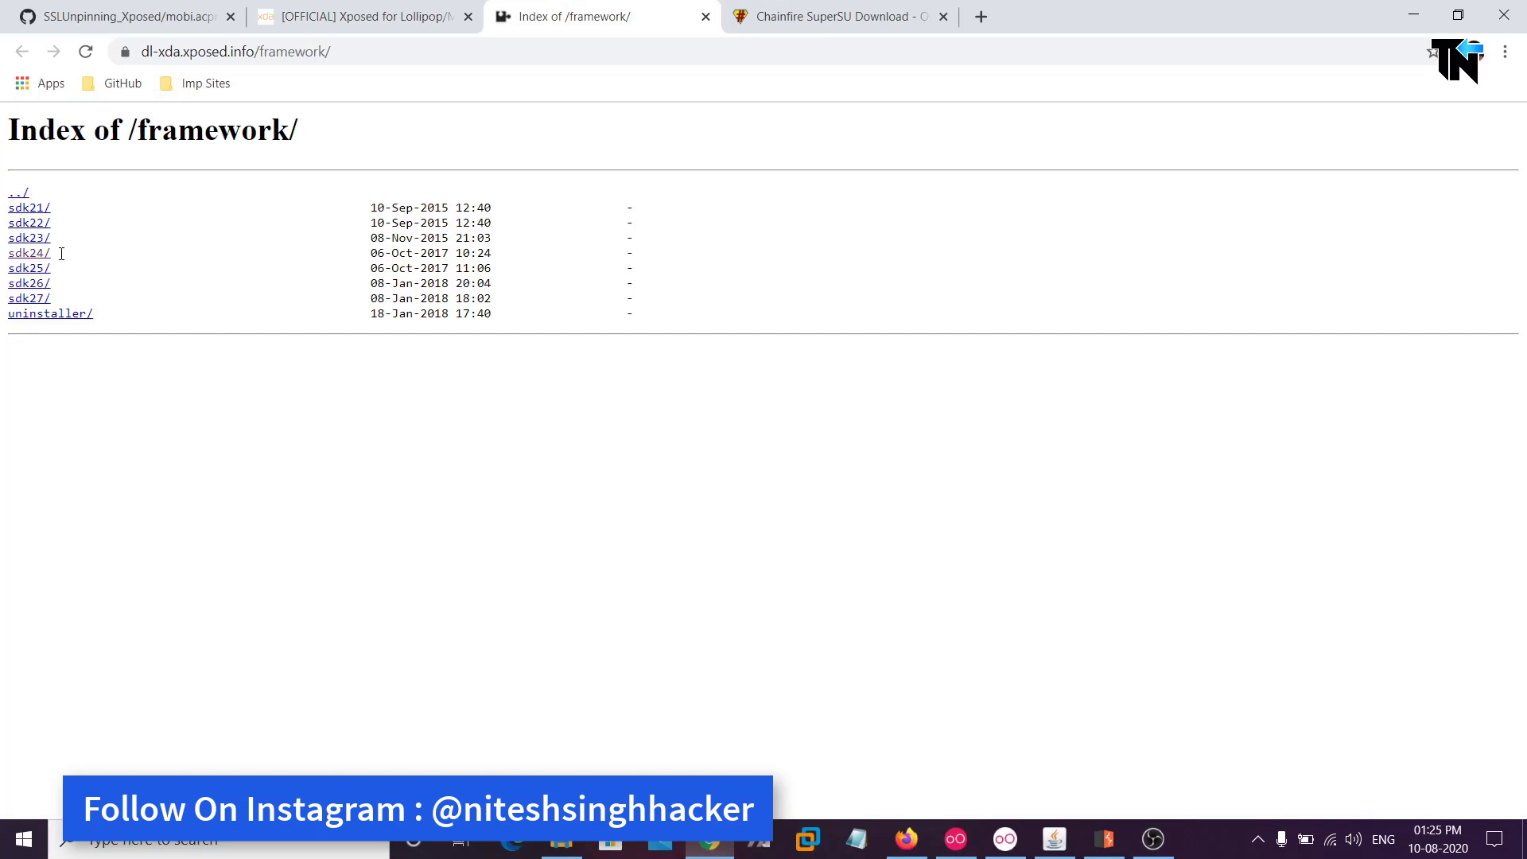
drag(68, 248, 11, 253)
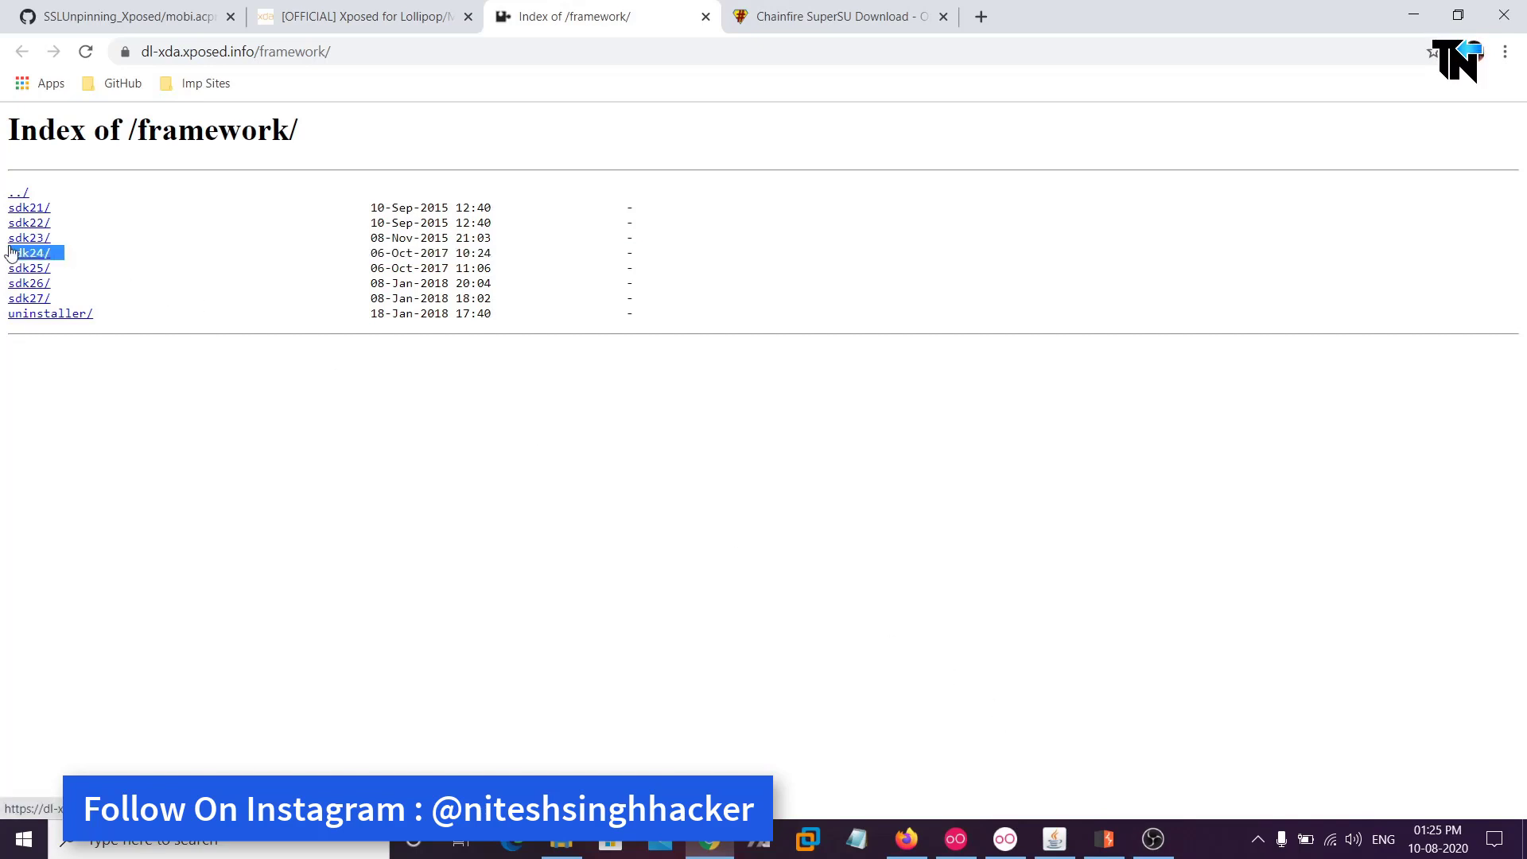
click(58, 356)
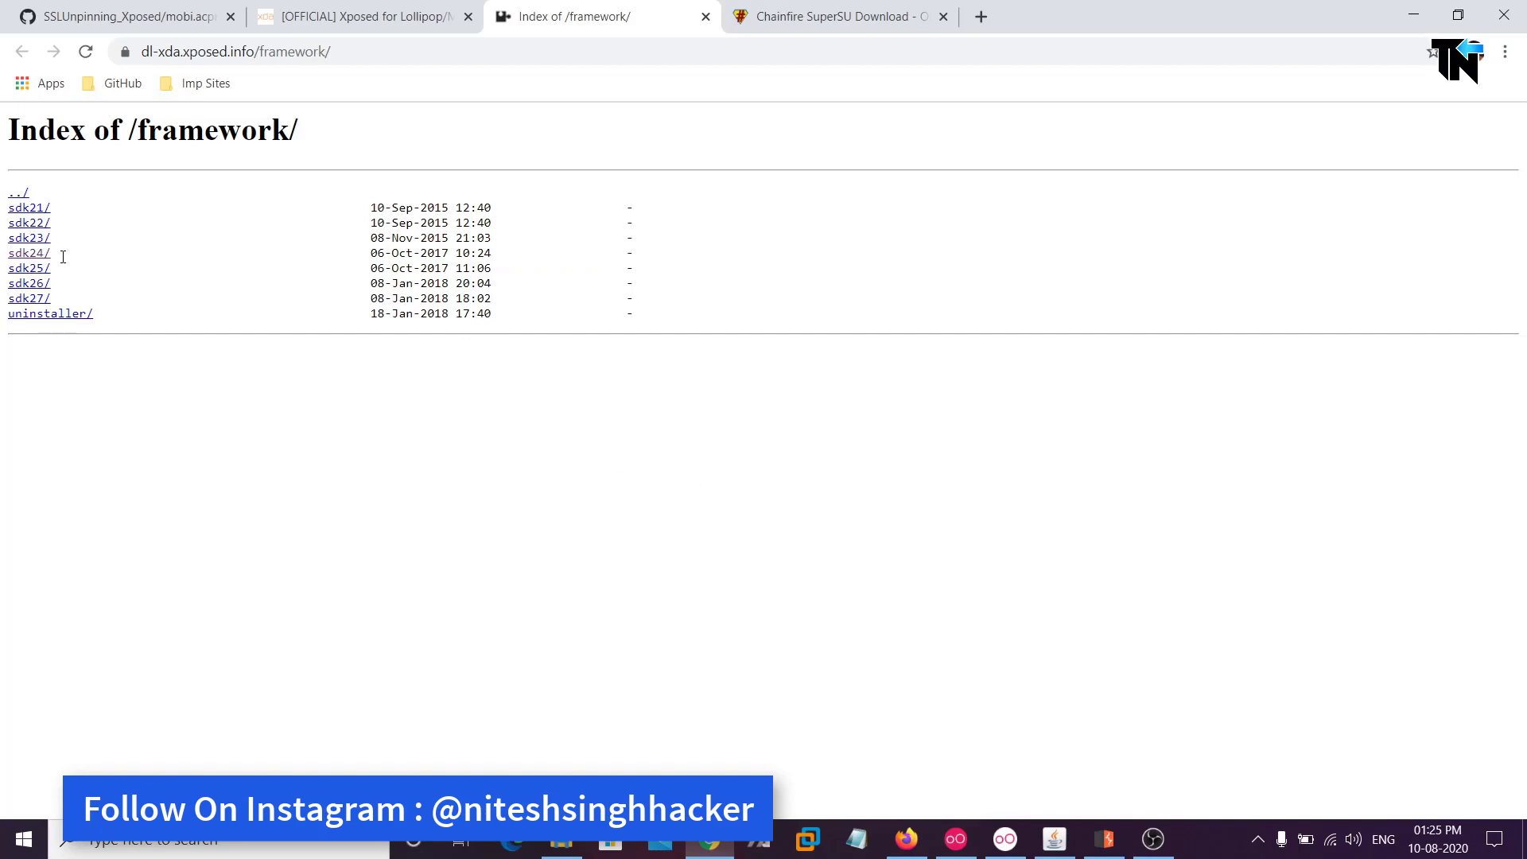
drag(63, 257, 3, 261)
click(50, 406)
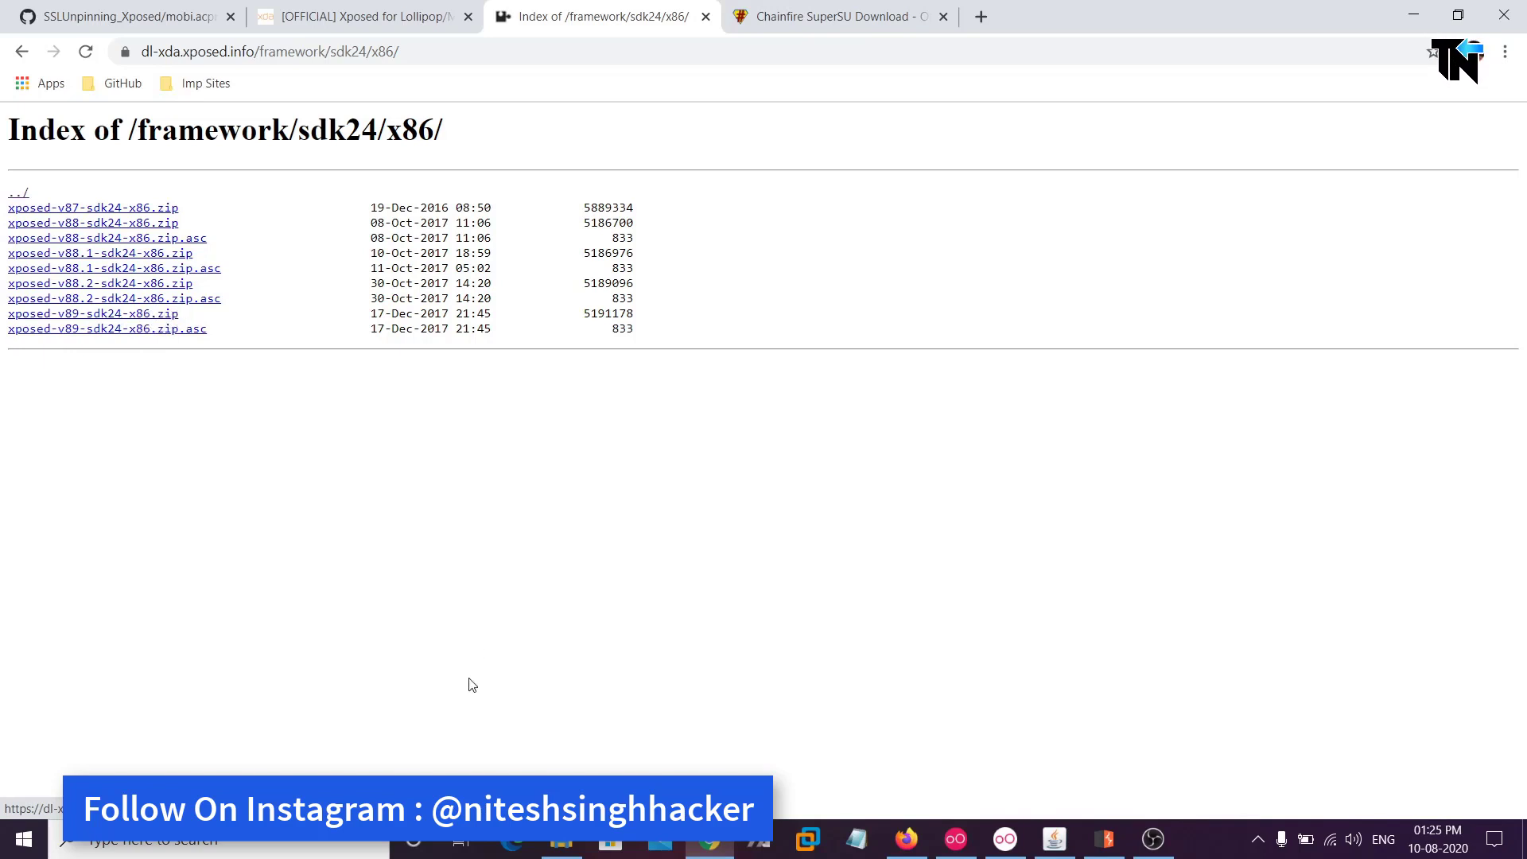
Check xposed-v89-sdk24-x86.zip in File Explorer's Android Env folder against the framework list in Chrome
click(561, 839)
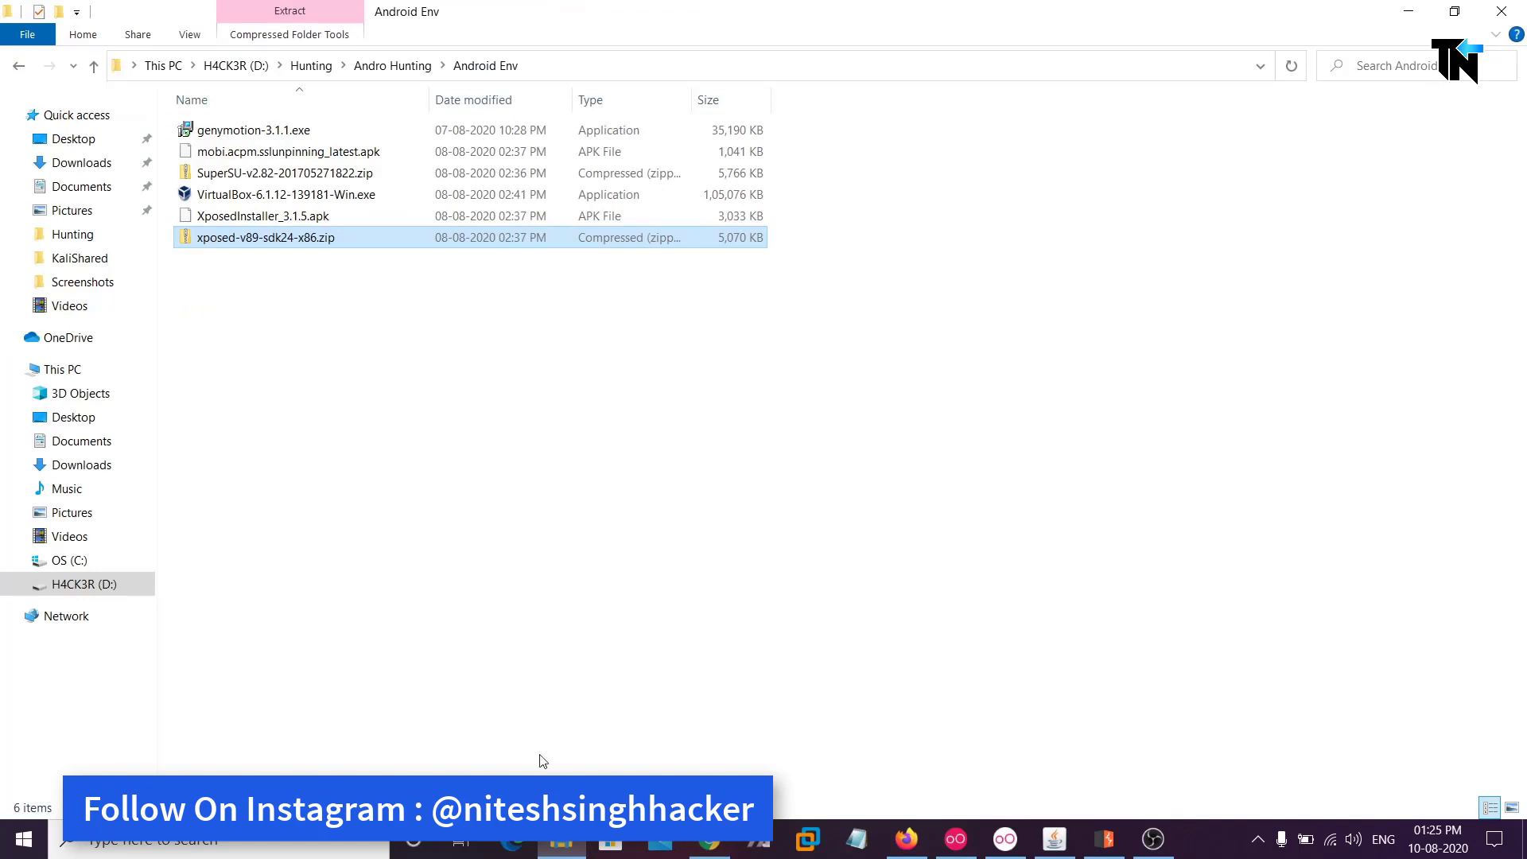
click(294, 239)
click(710, 839)
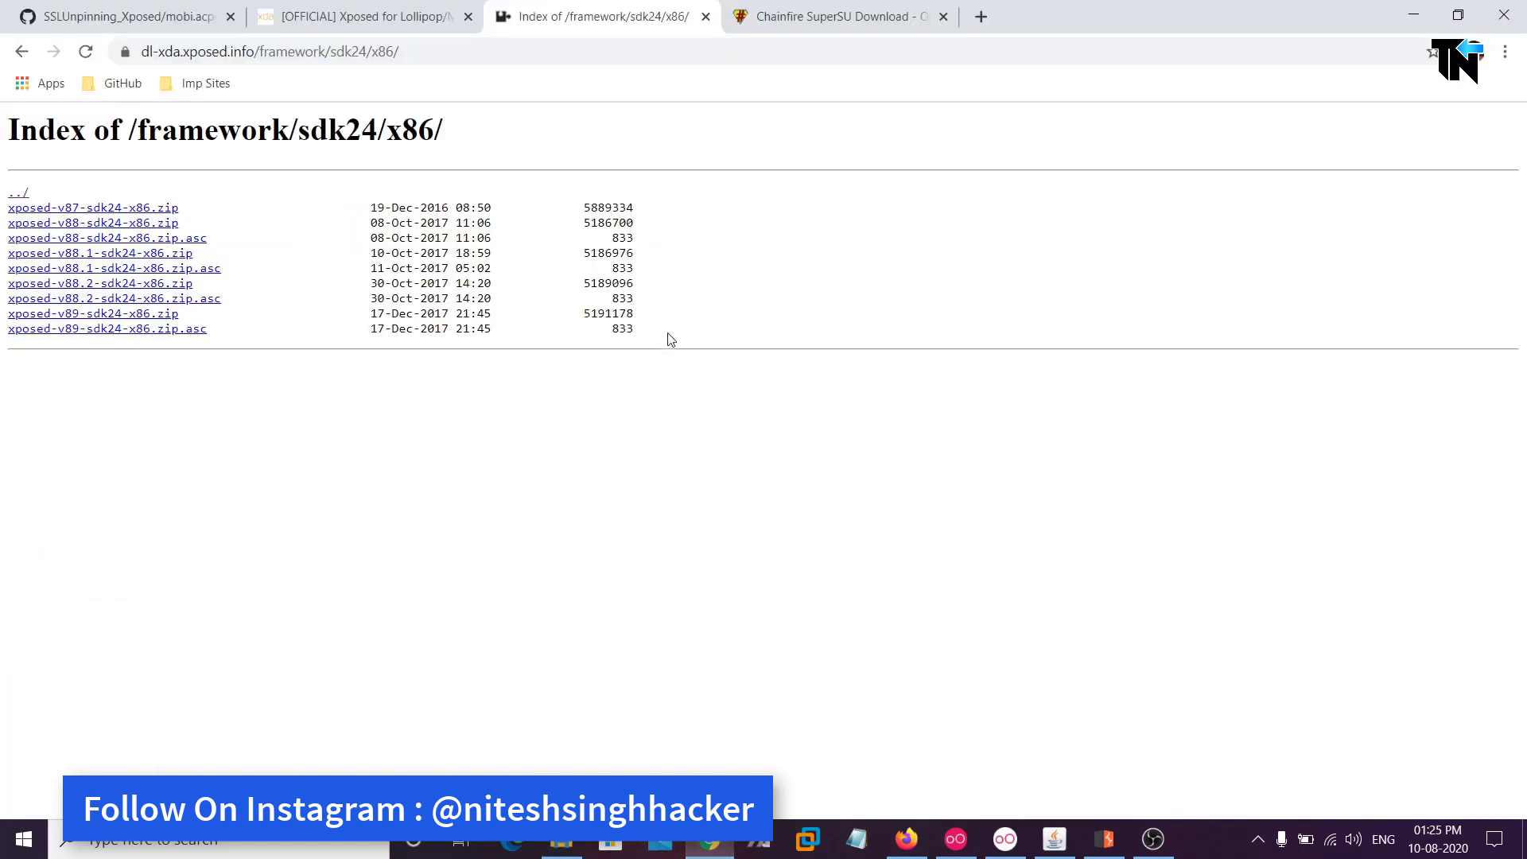
Locate Recovery V2.82 Flashable.zip under SuperSU ZIP on the SuperSU download page, and return to the Android Env folder in File Explorer
click(813, 8)
scroll(218, 350, up, 3)
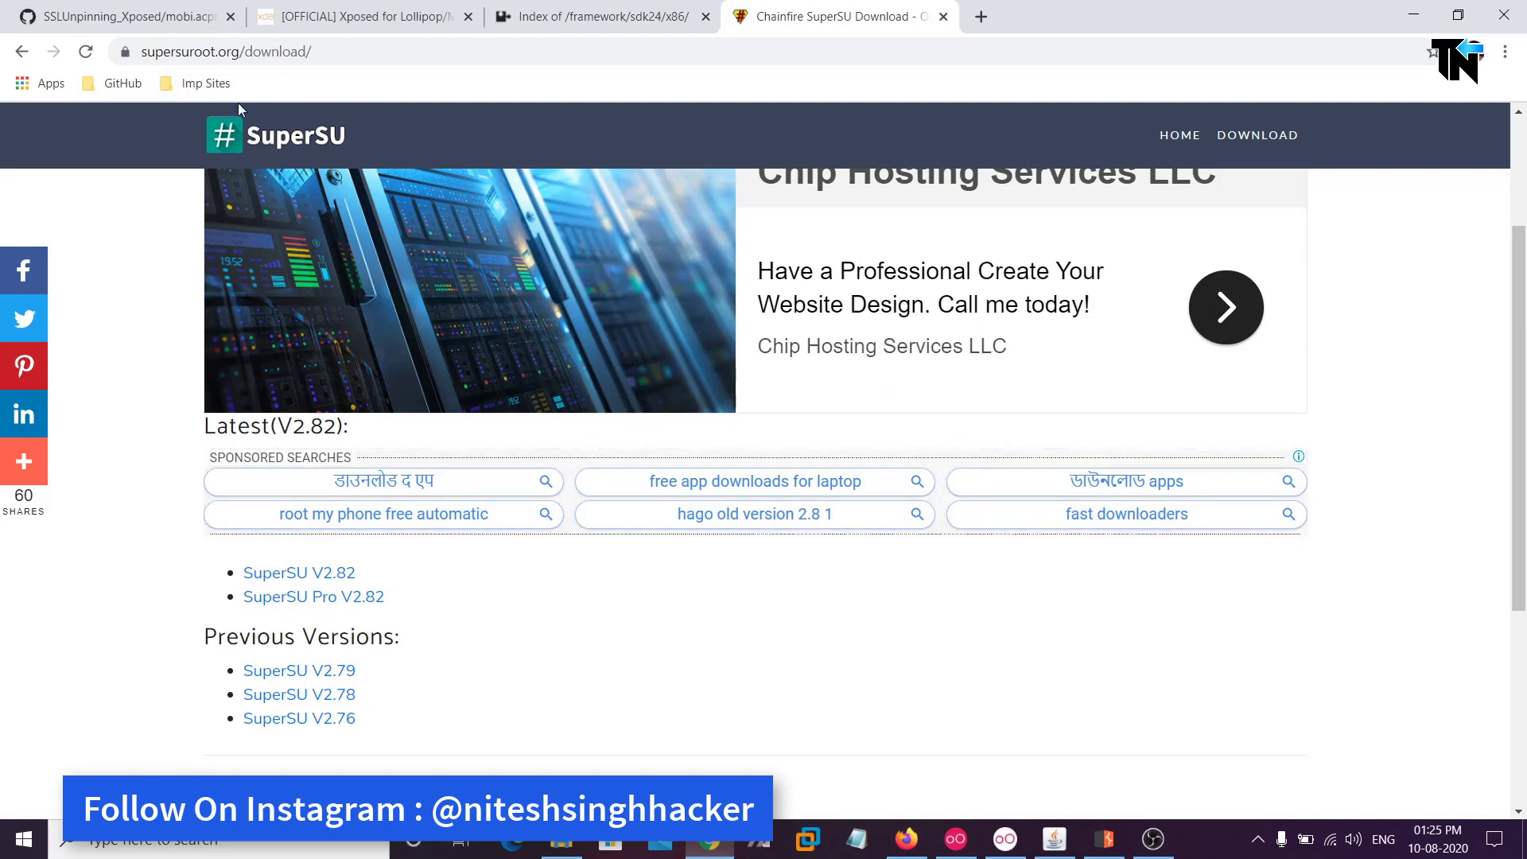
scroll(478, 294, down, 3)
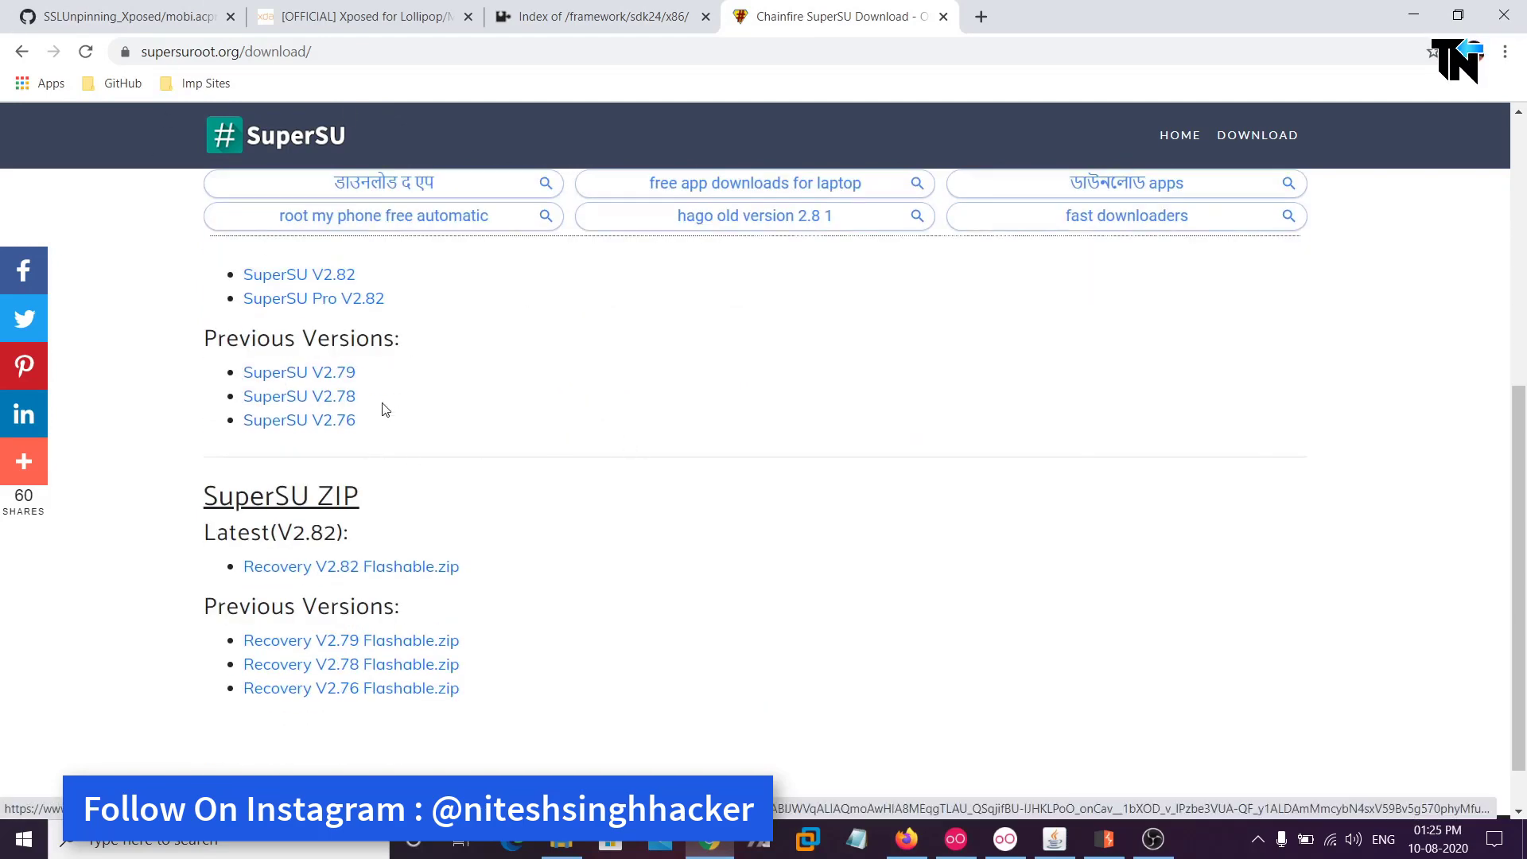
drag(163, 300, 434, 420)
click(356, 540)
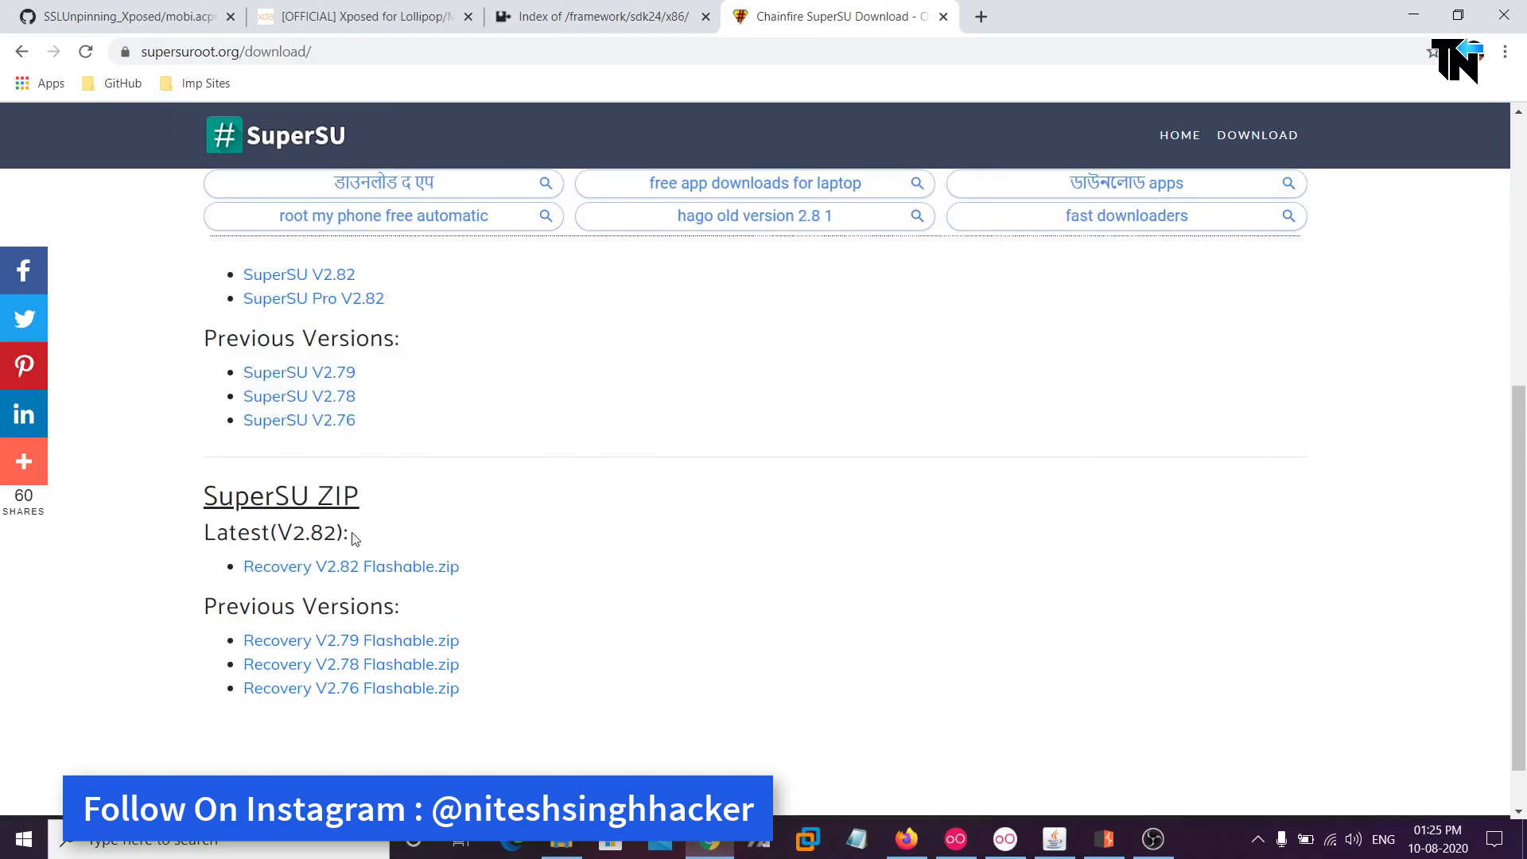
scroll(429, 406, down, 1)
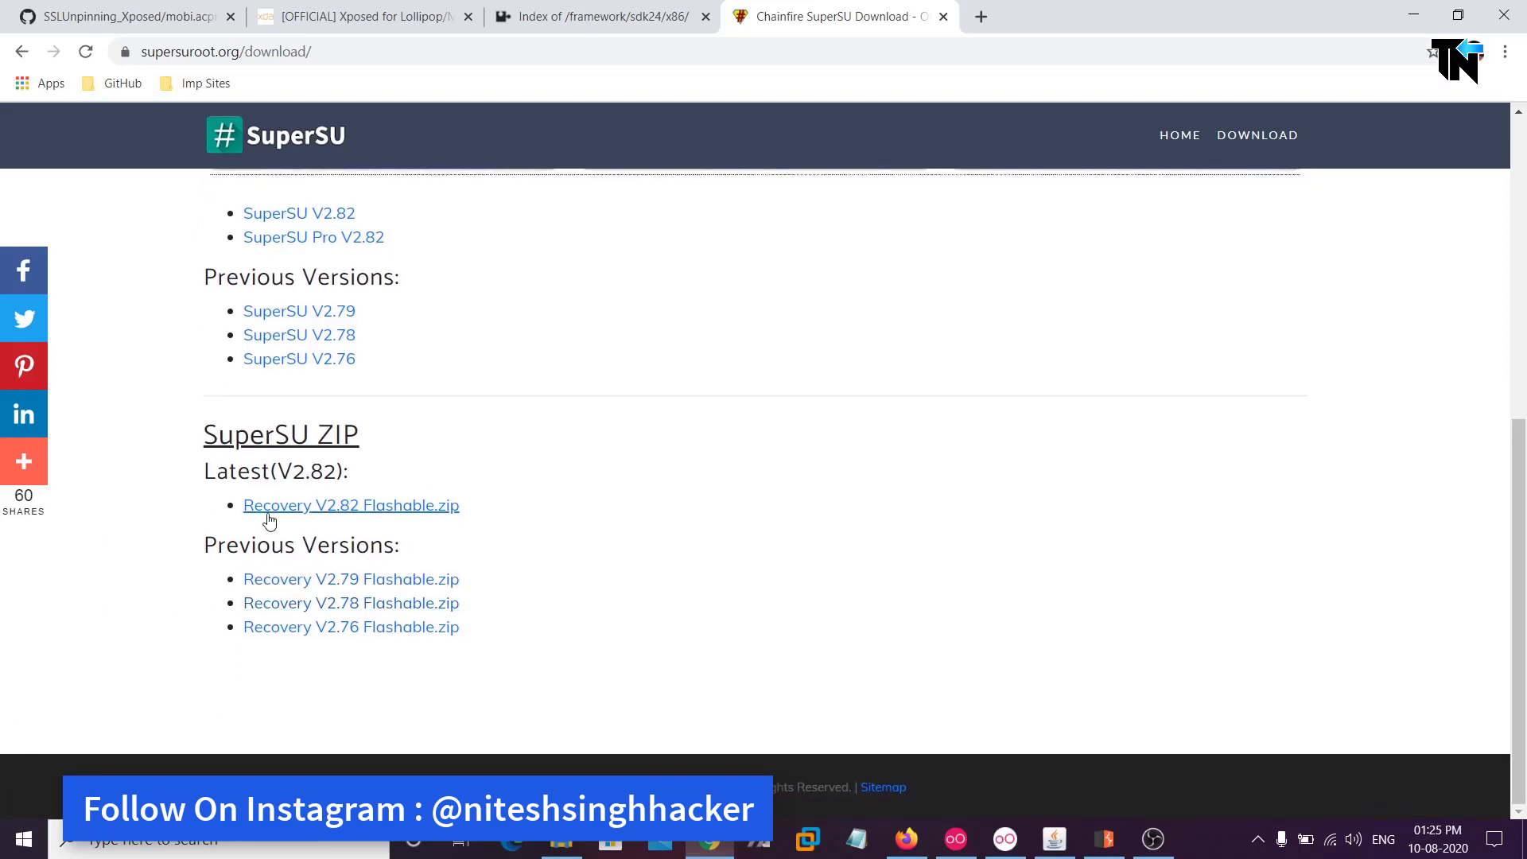
drag(218, 510, 481, 521)
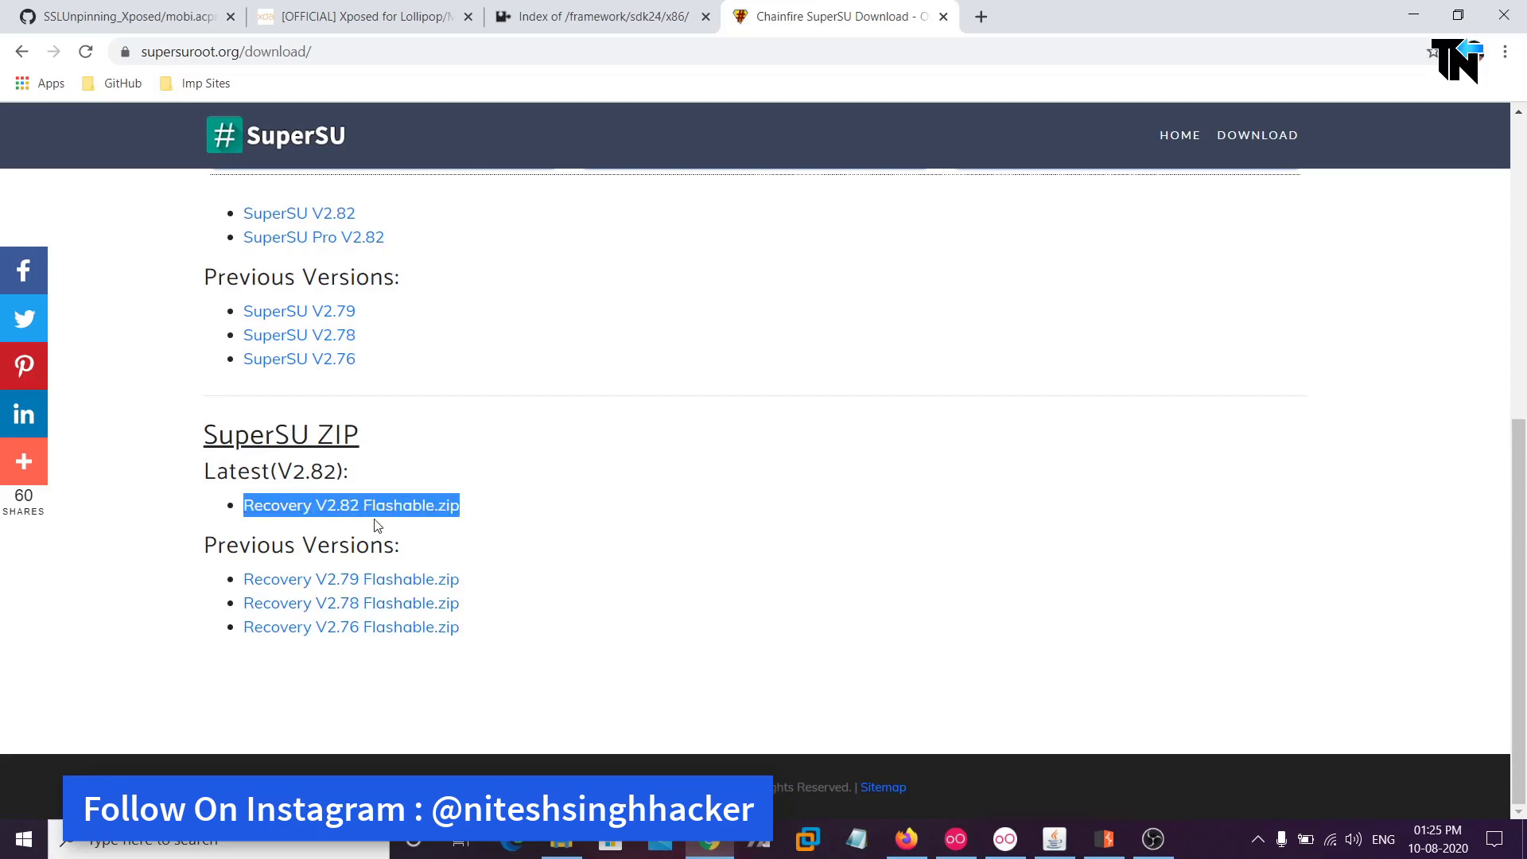
click(467, 523)
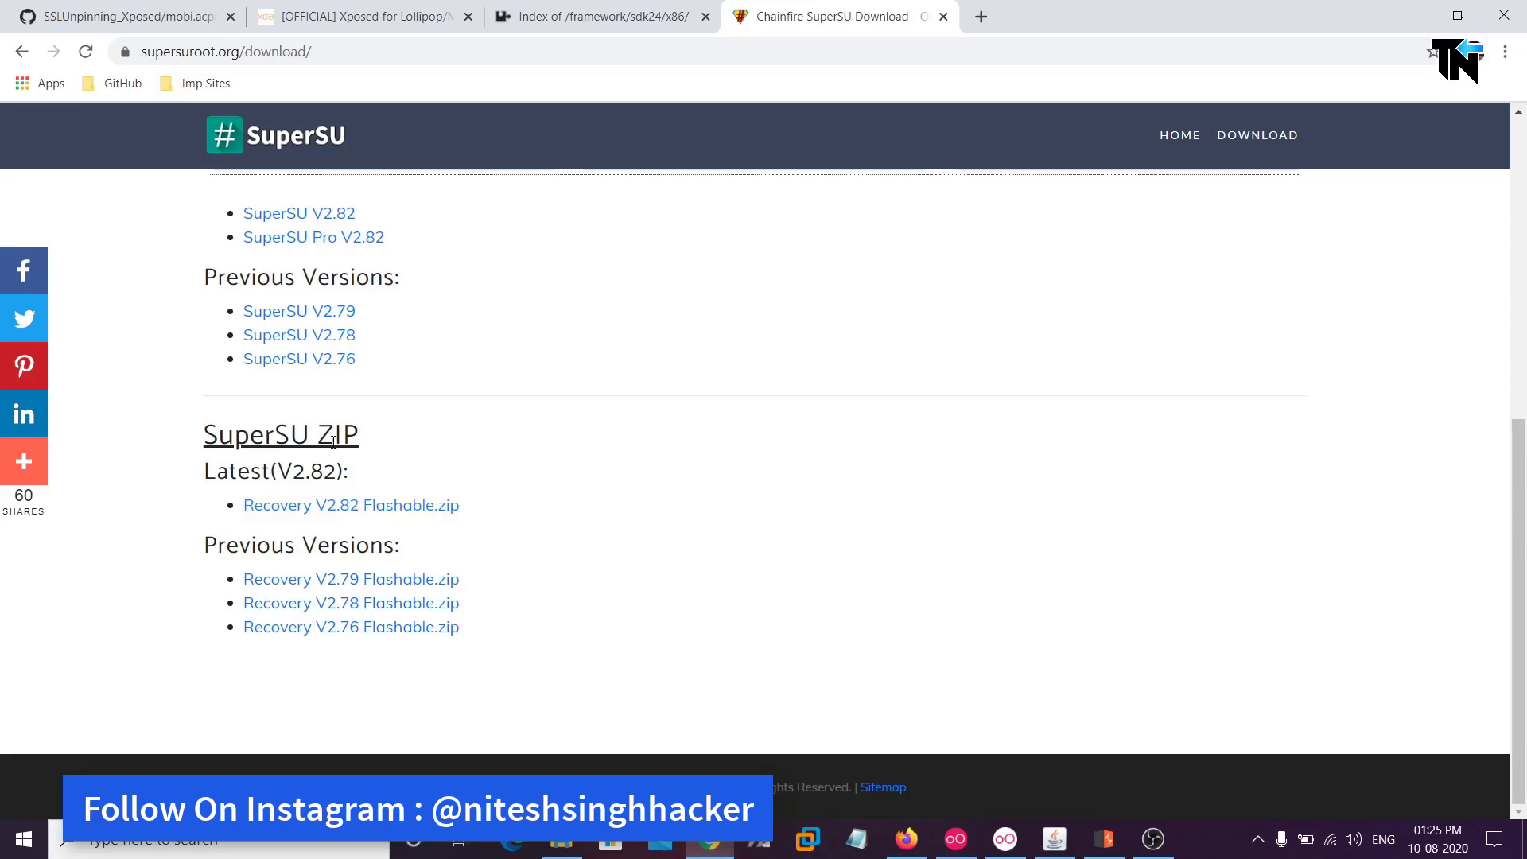
scroll(340, 692, down, 2)
click(560, 849)
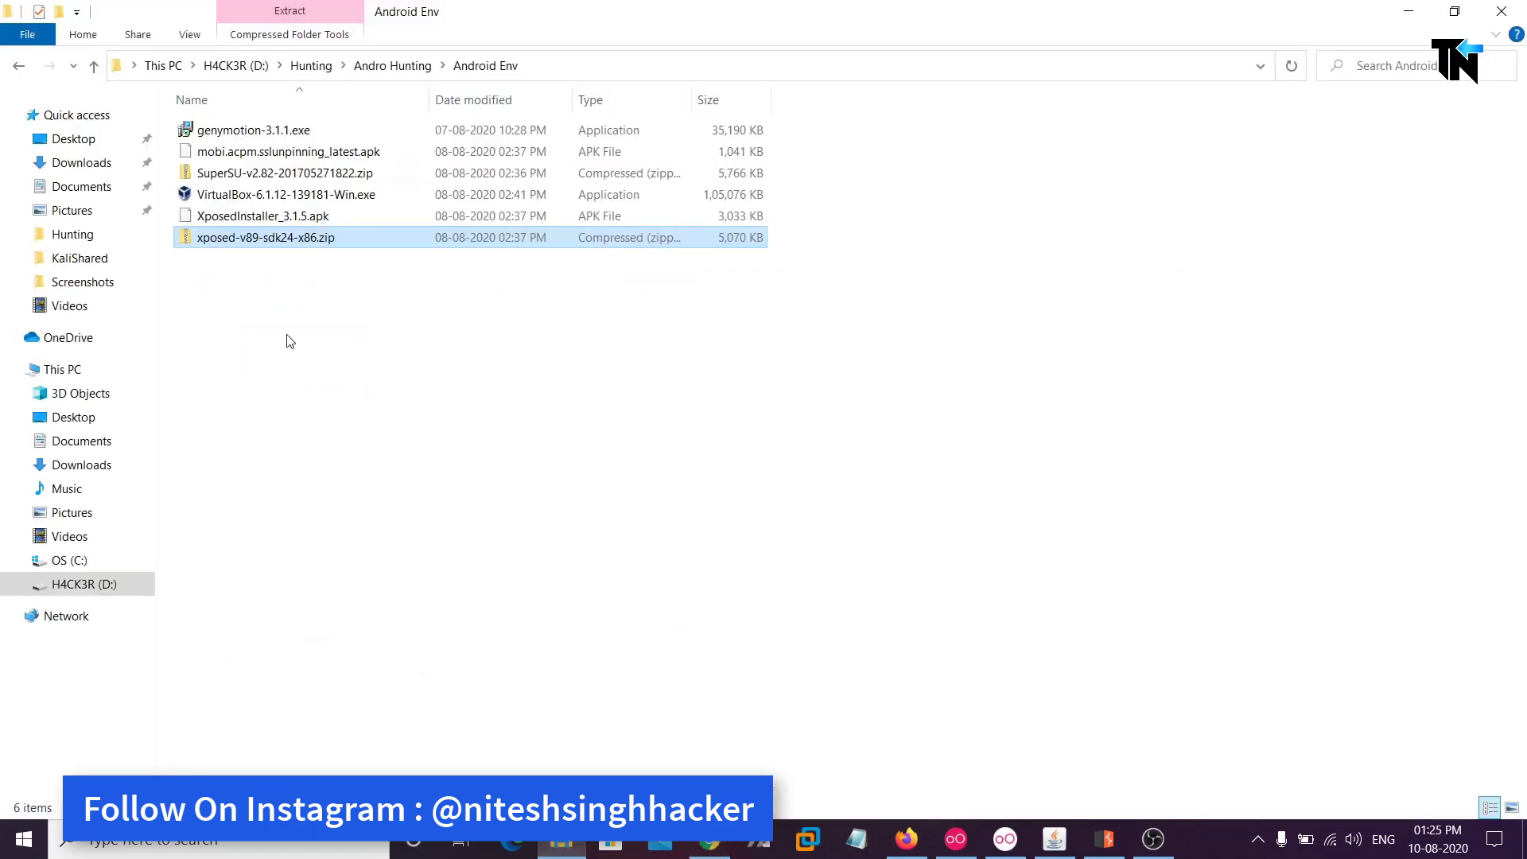
Review the SuperSU archive and the other setup files in the Android Env folder, and minimise the window to reveal Burp Suite and the Genymotion phone
click(262, 172)
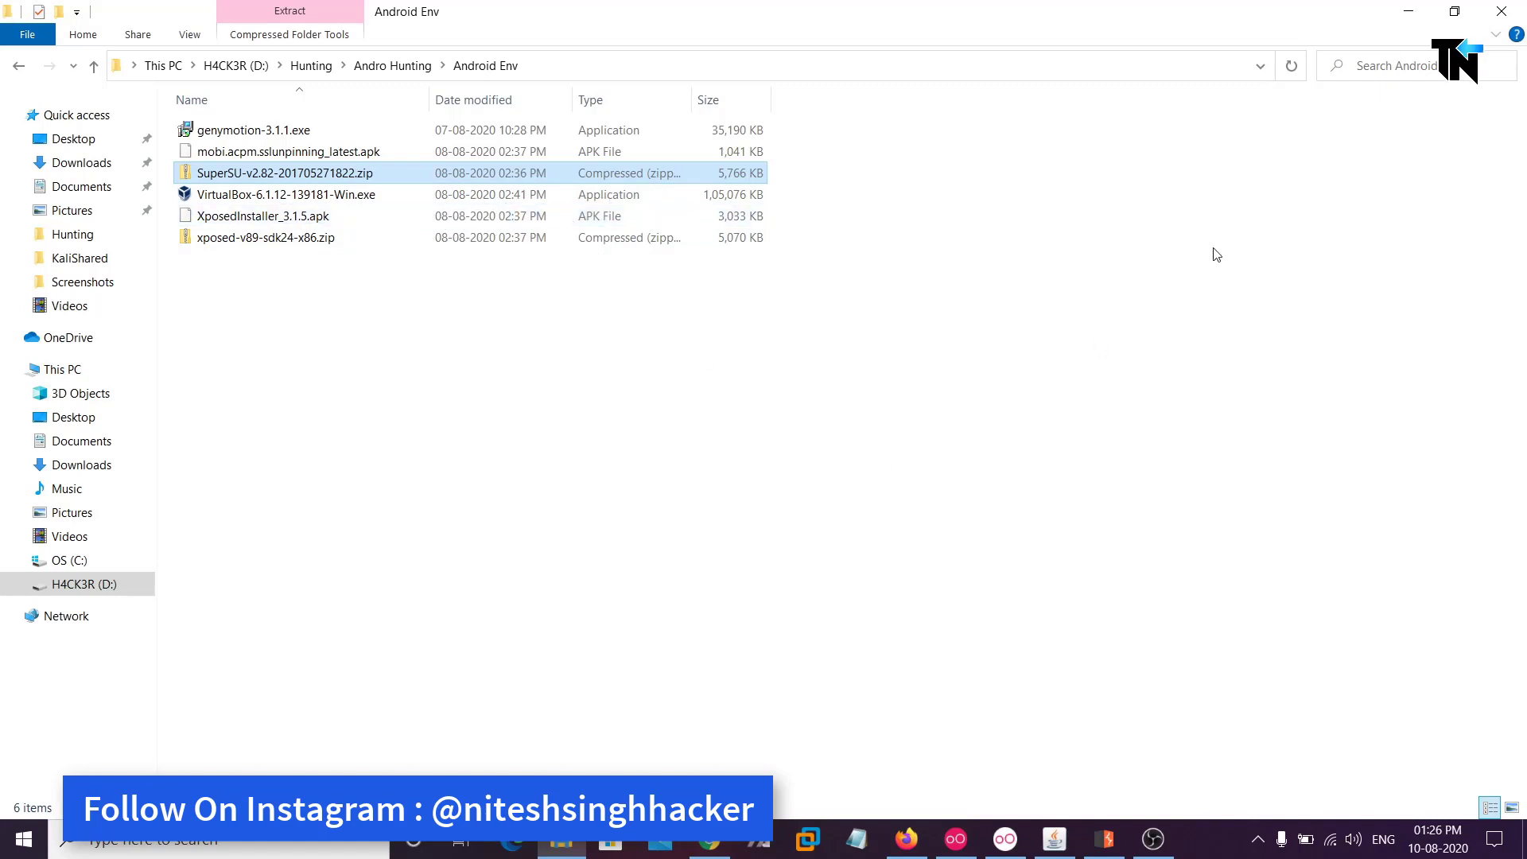
drag(632, 486, 427, 94)
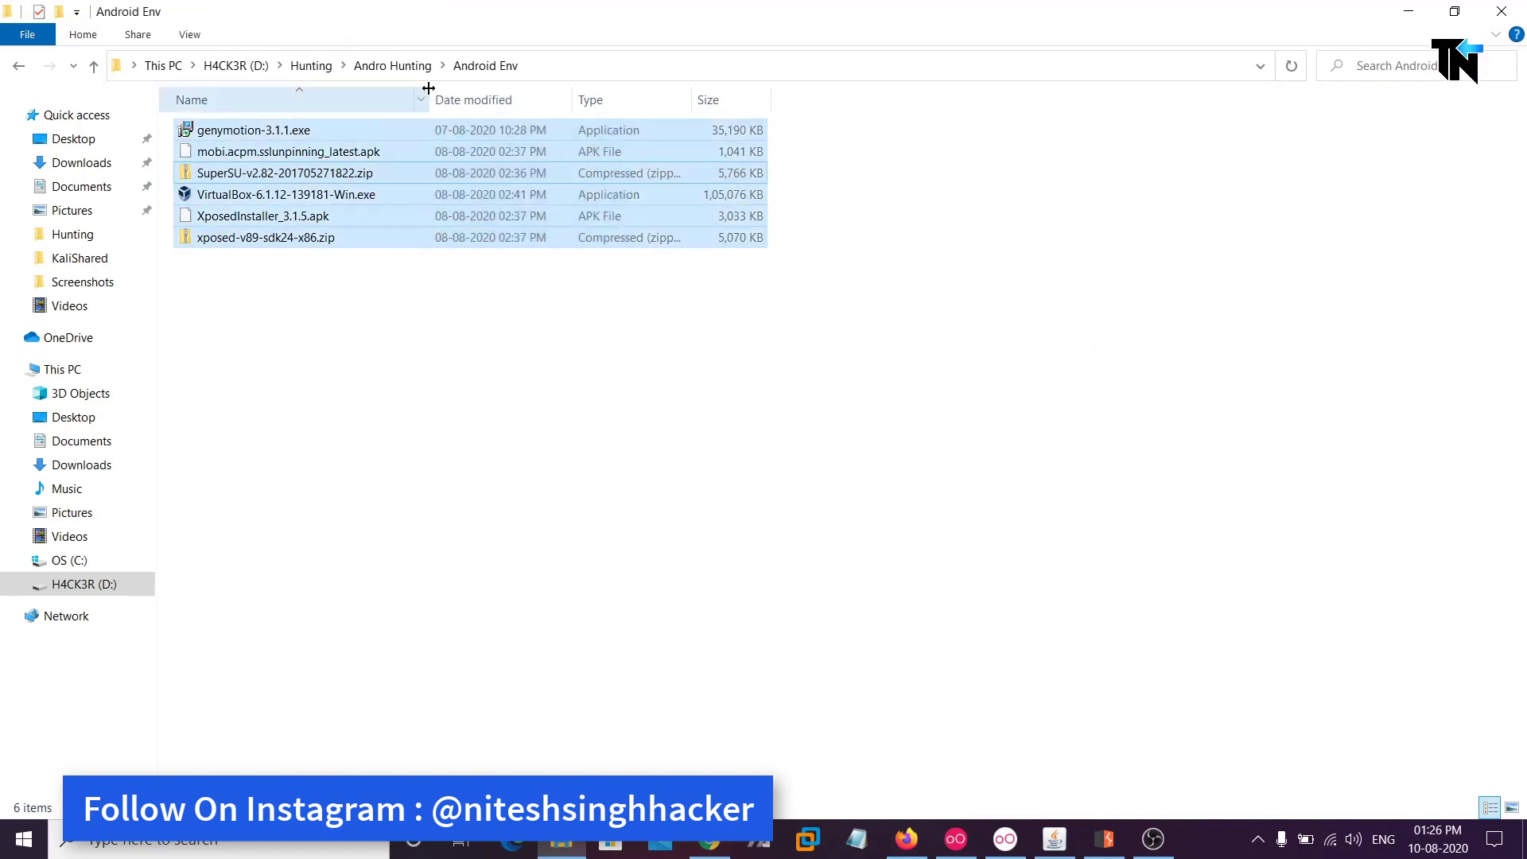
click(1409, 11)
click(1410, 11)
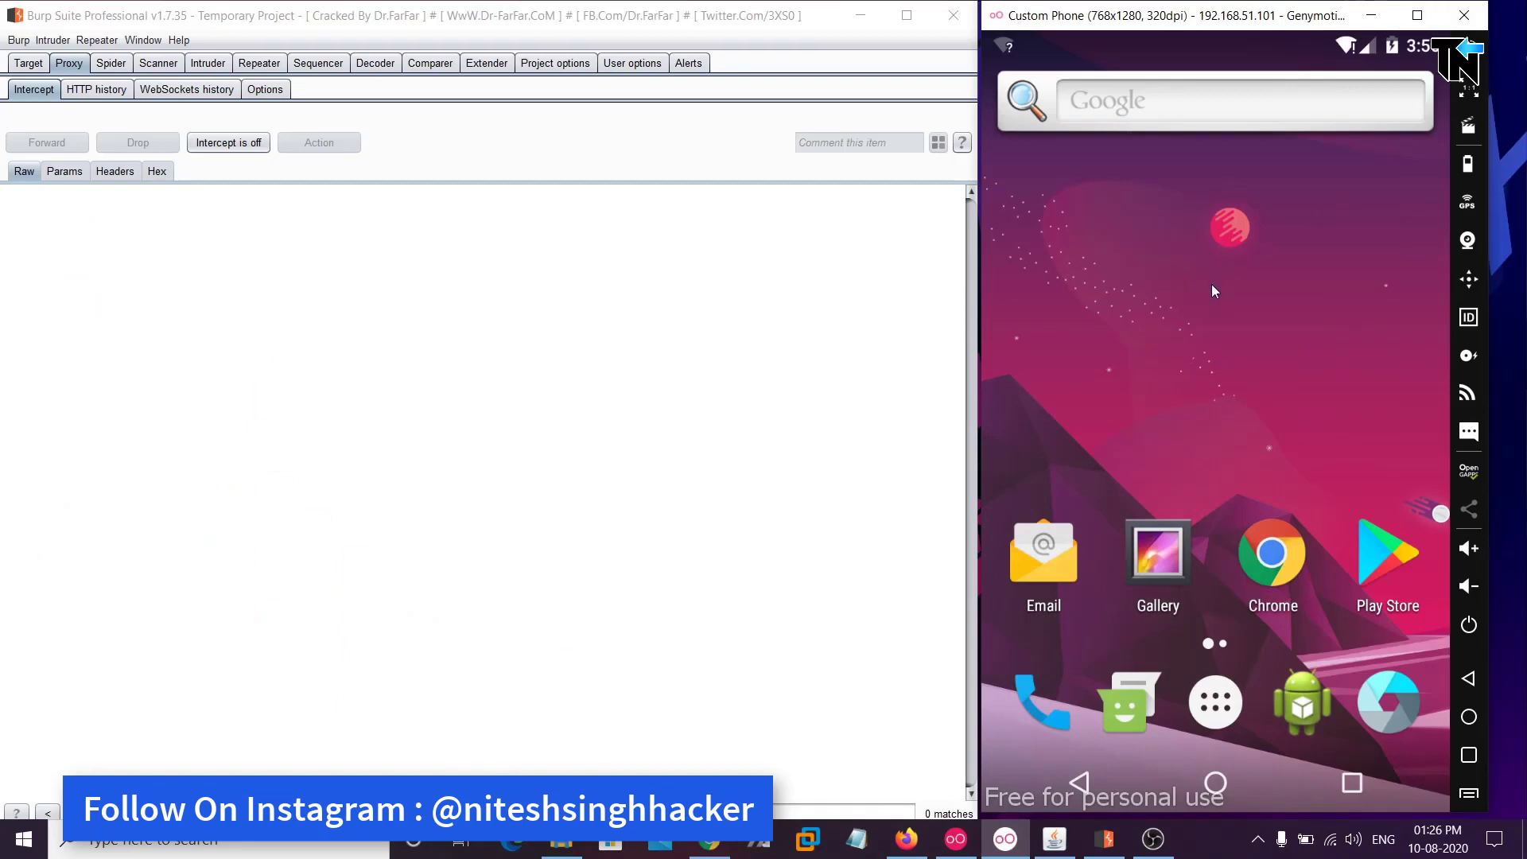
View the app policies in the phone's Superuser app, and return to the phone's app list
click(1215, 701)
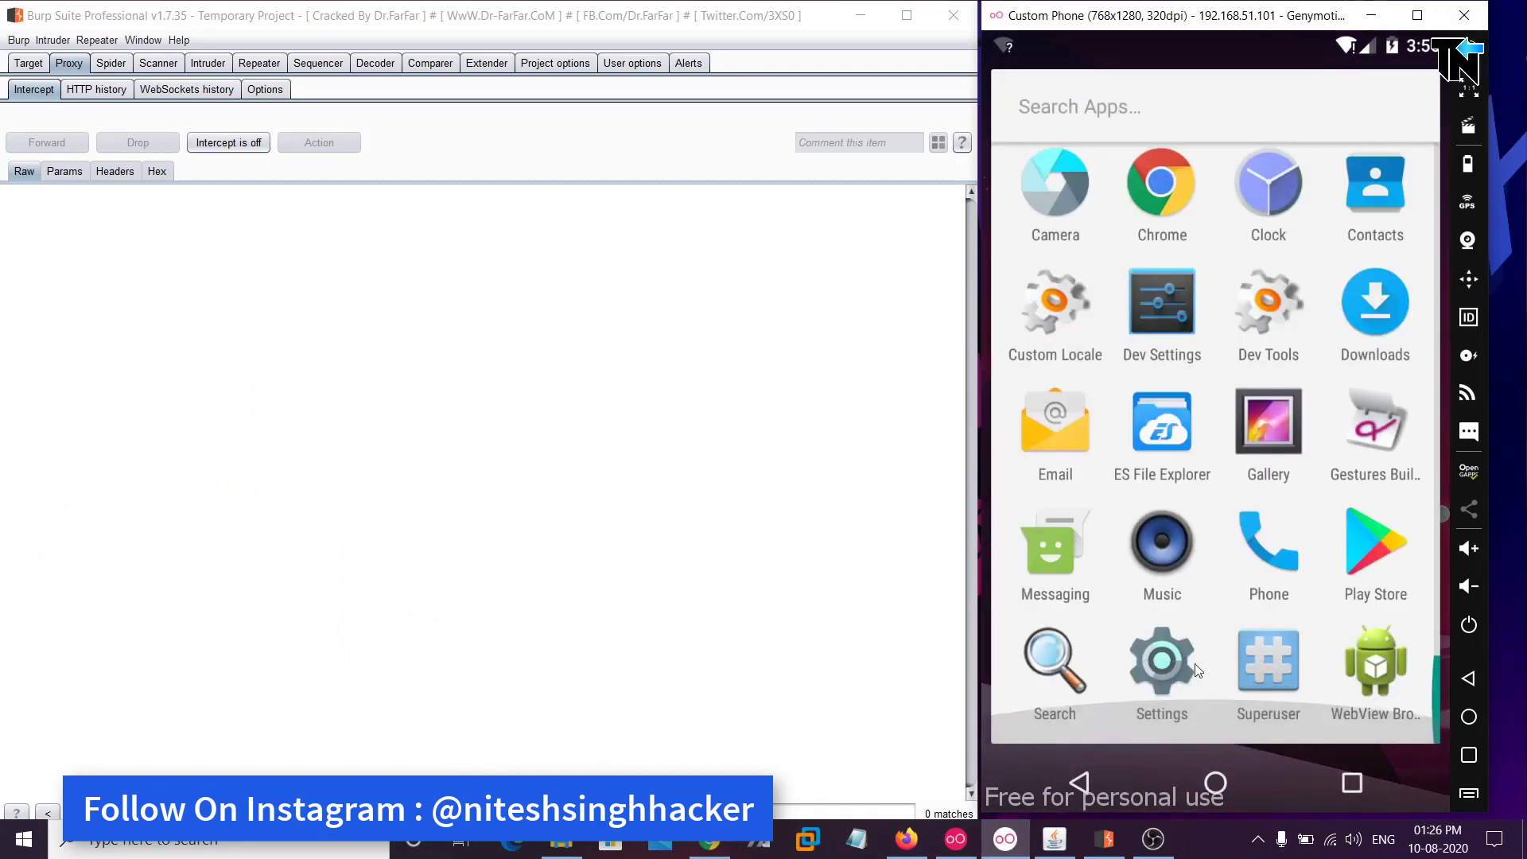
click(1273, 672)
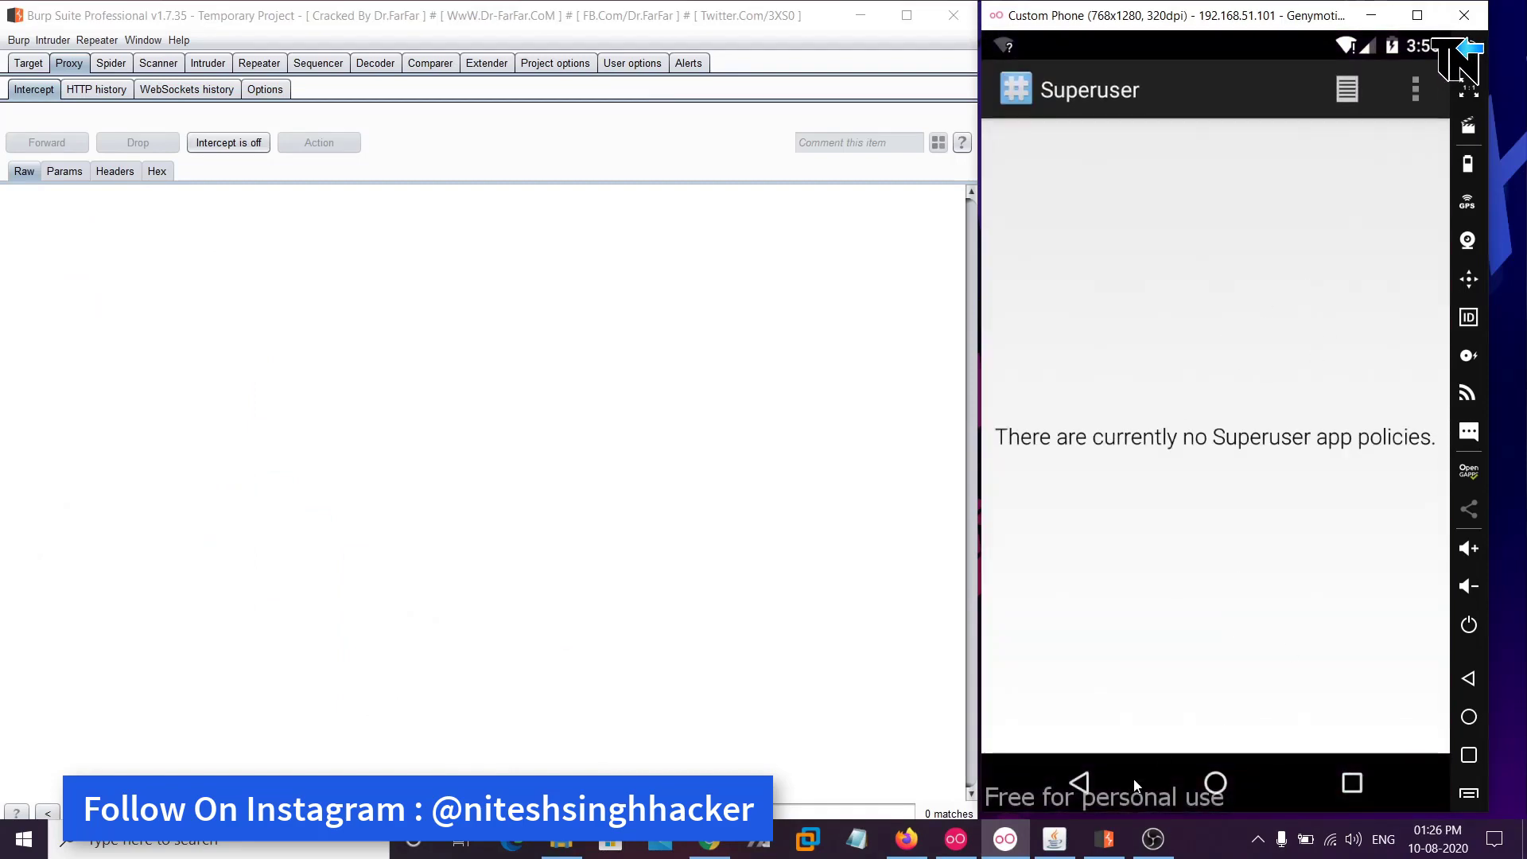
click(1080, 782)
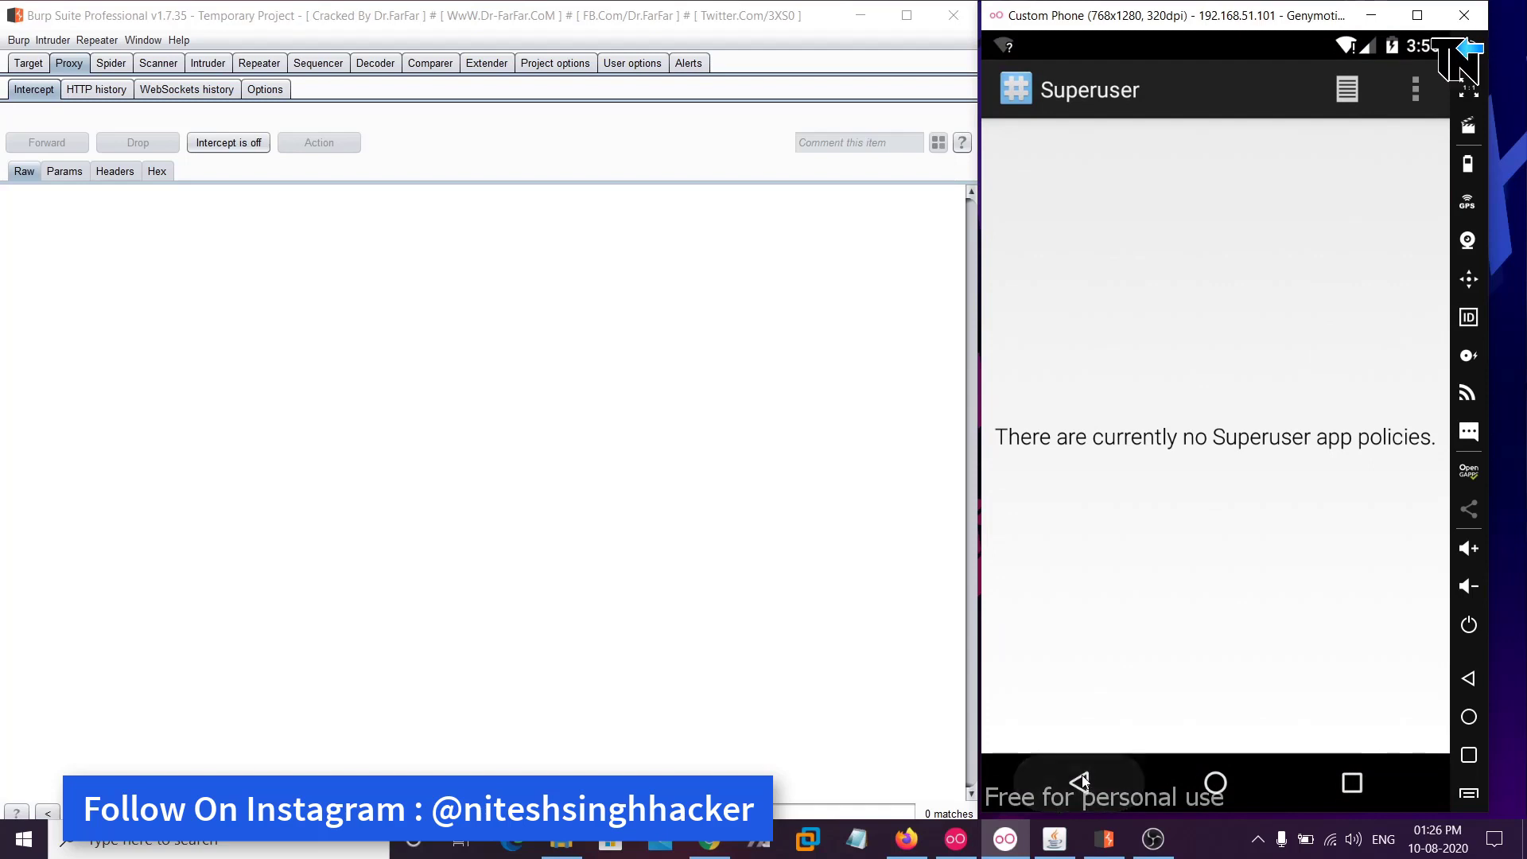
click(1093, 808)
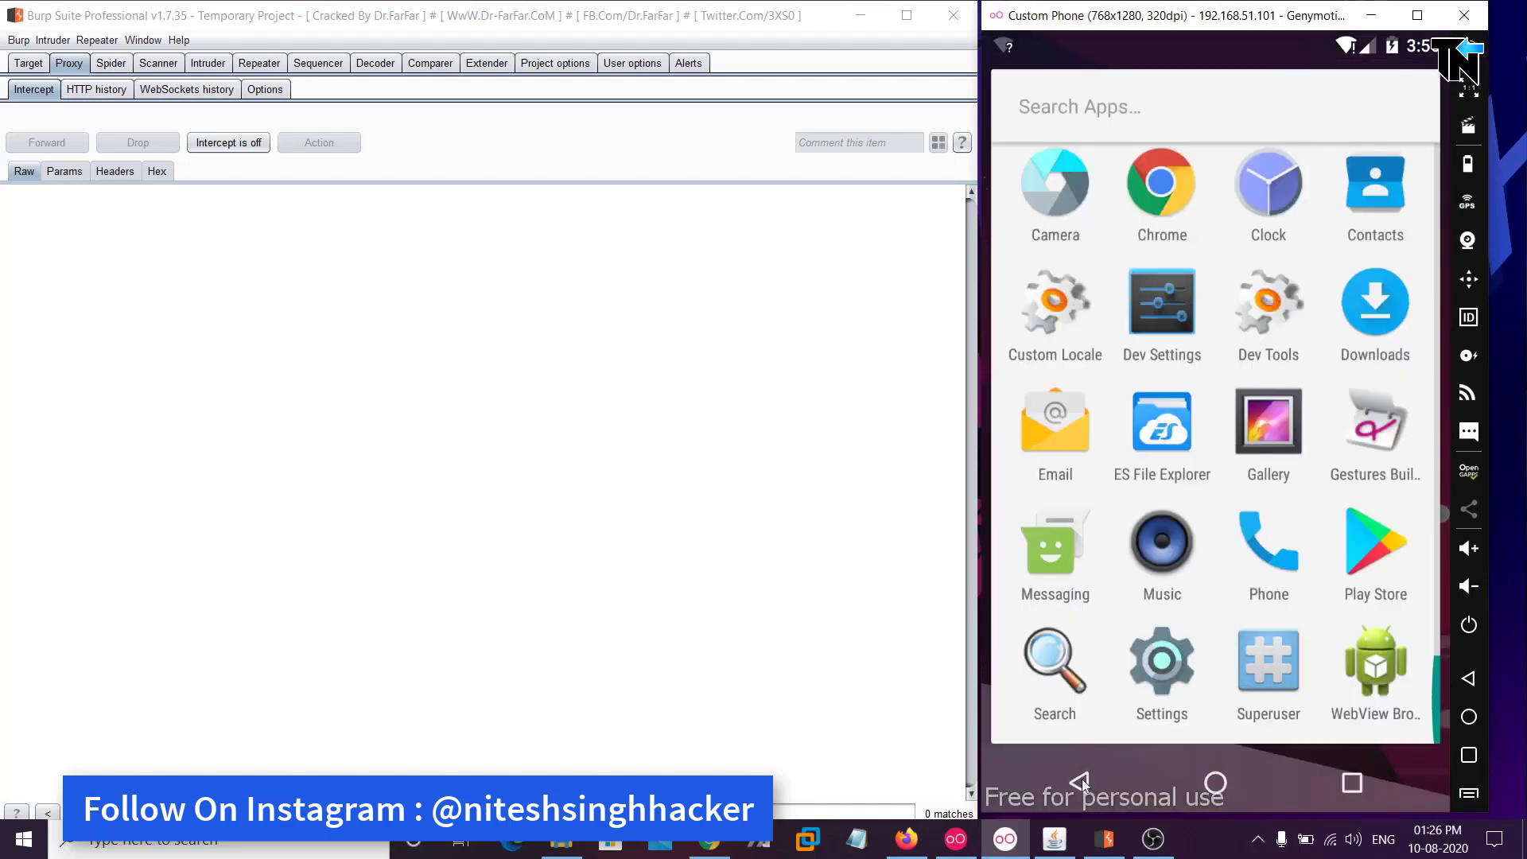
Transfer SuperSU-v2.82-201705271822.zip from File Explorer's Android Env folder onto the Genymotion phone
click(561, 839)
click(442, 466)
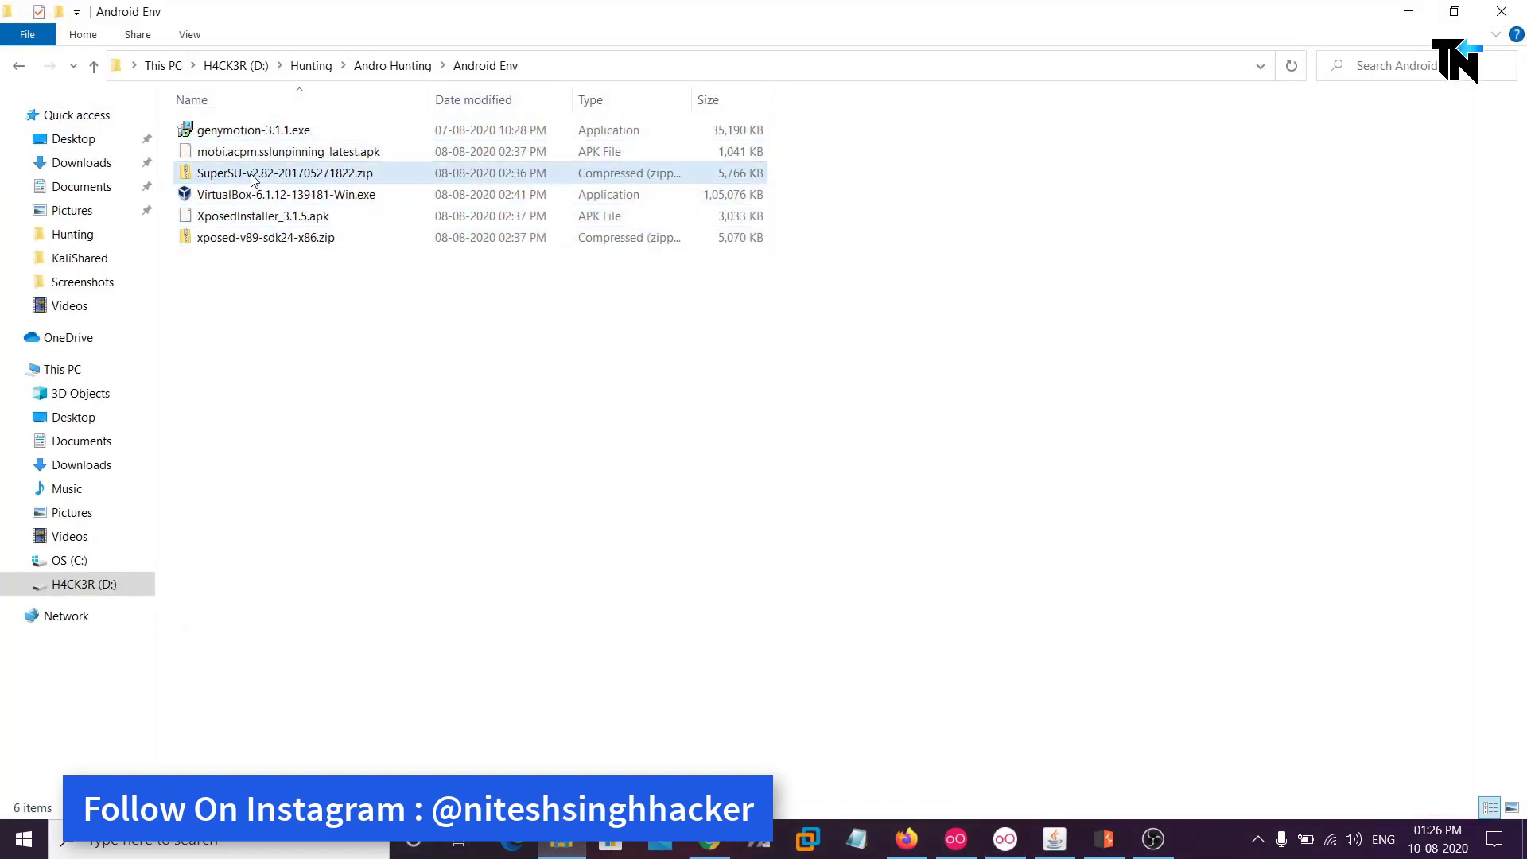
drag(254, 179, 1201, 479)
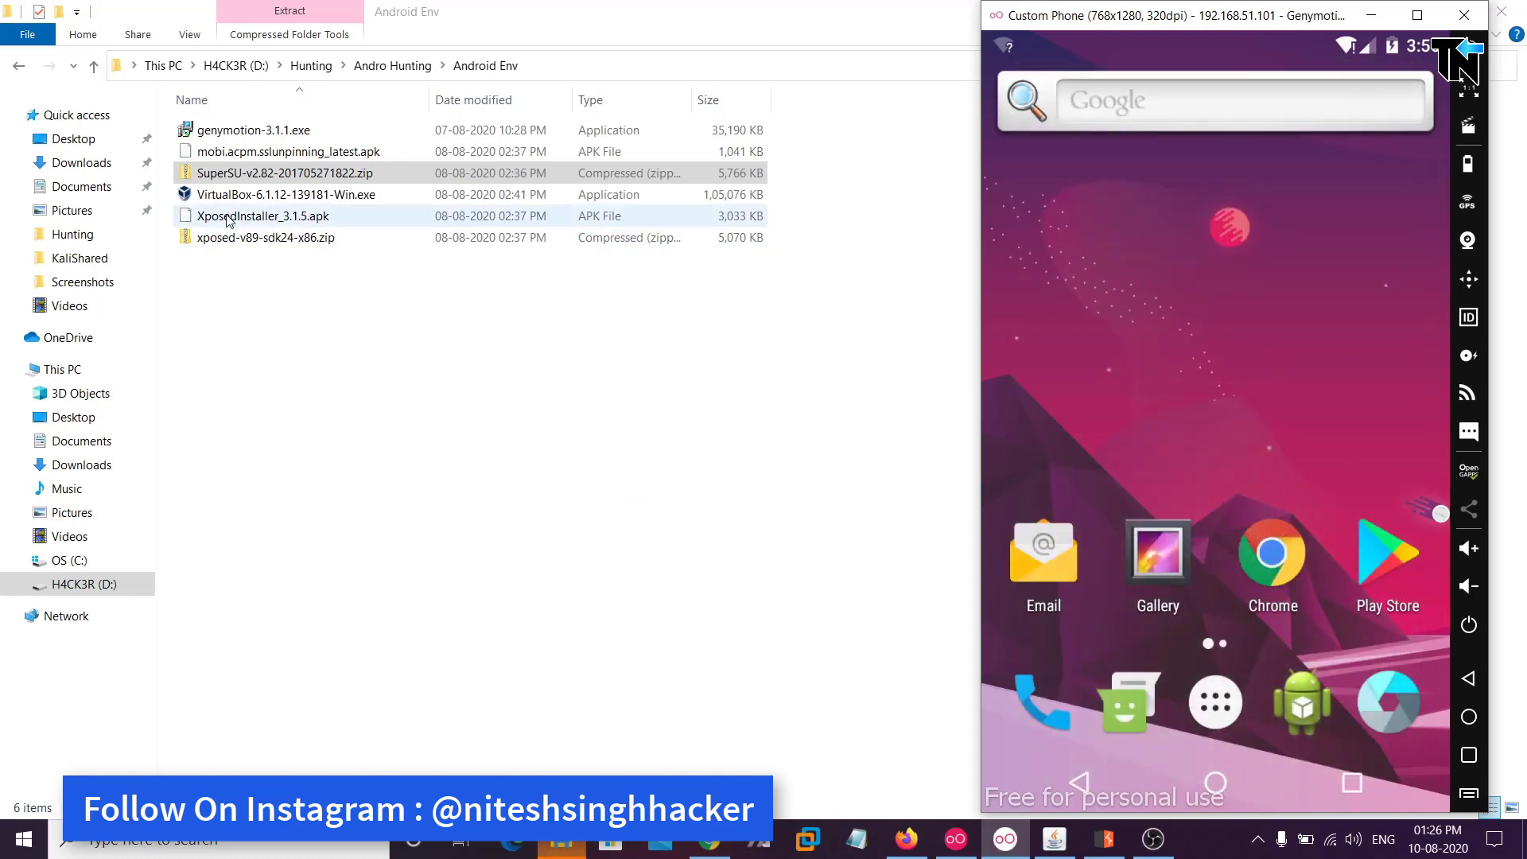
Install XposedInstaller_3.1.5.apk on the phone, accept its boot warning, and return to the home screen
click(296, 217)
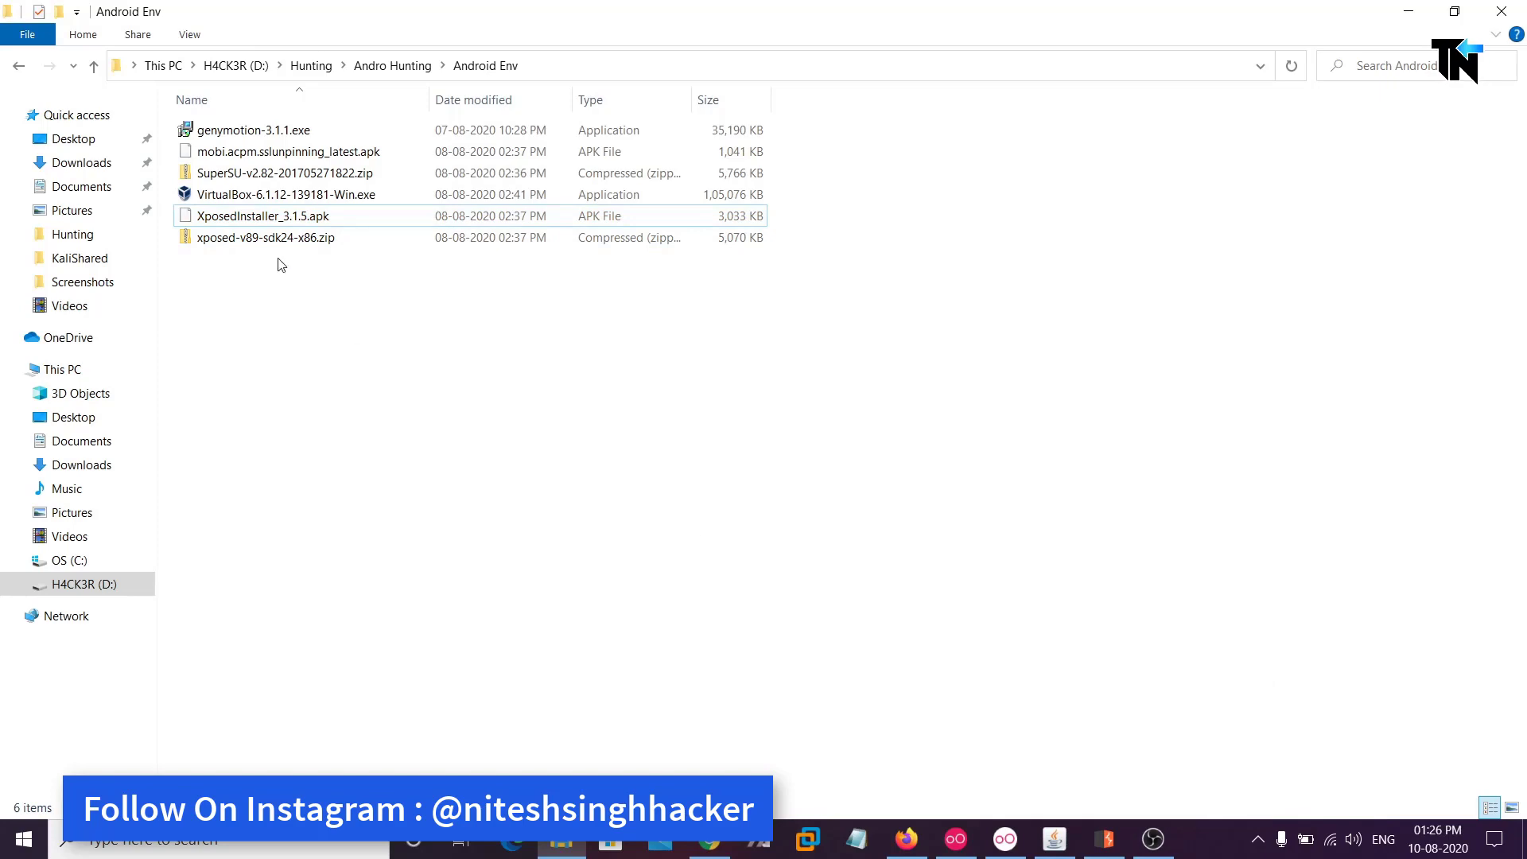
drag(255, 223, 1173, 413)
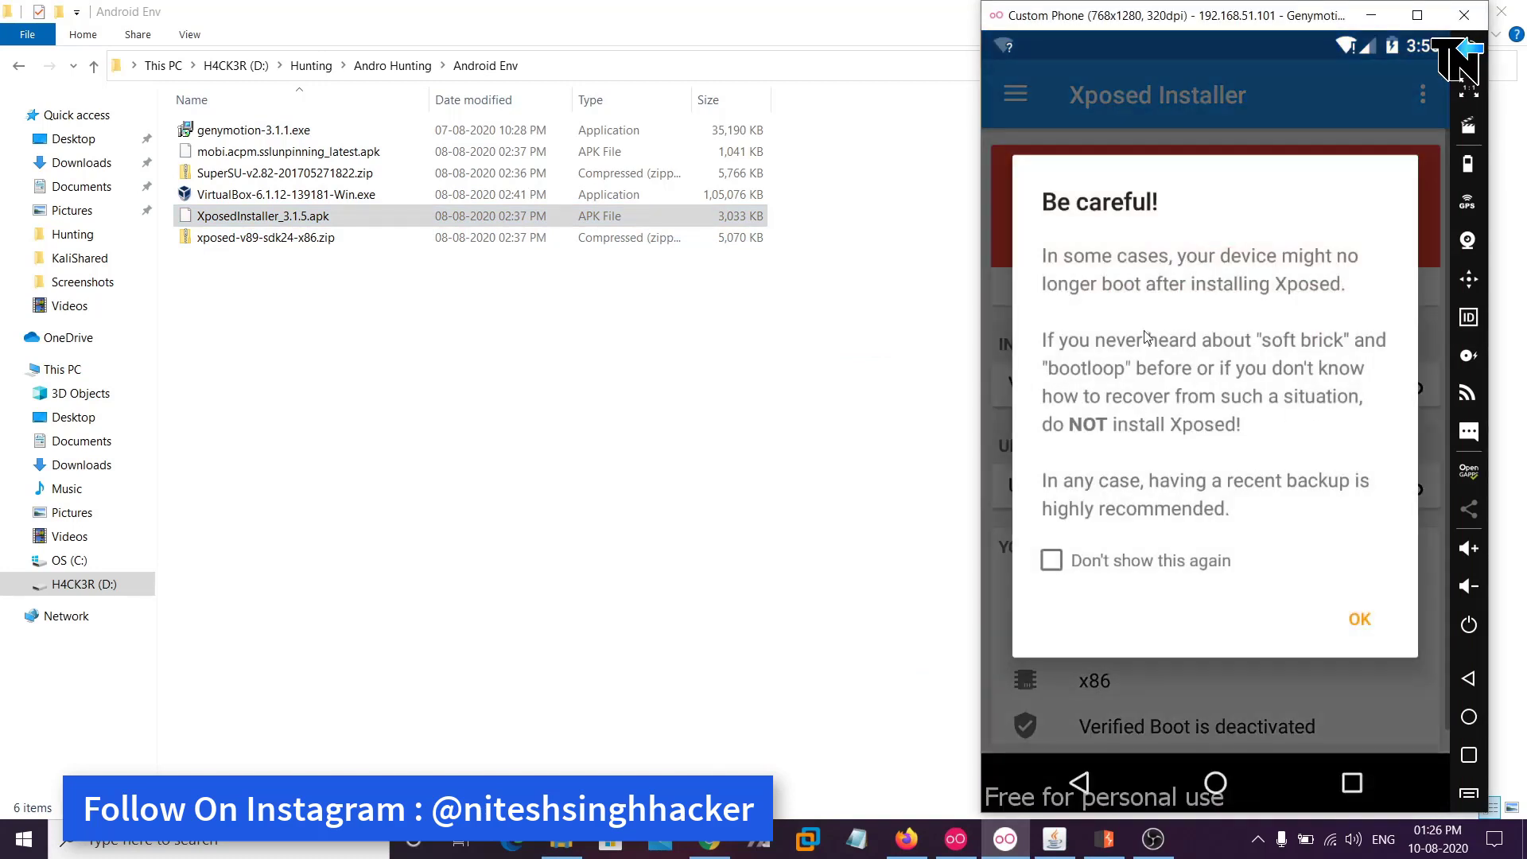
click(1359, 620)
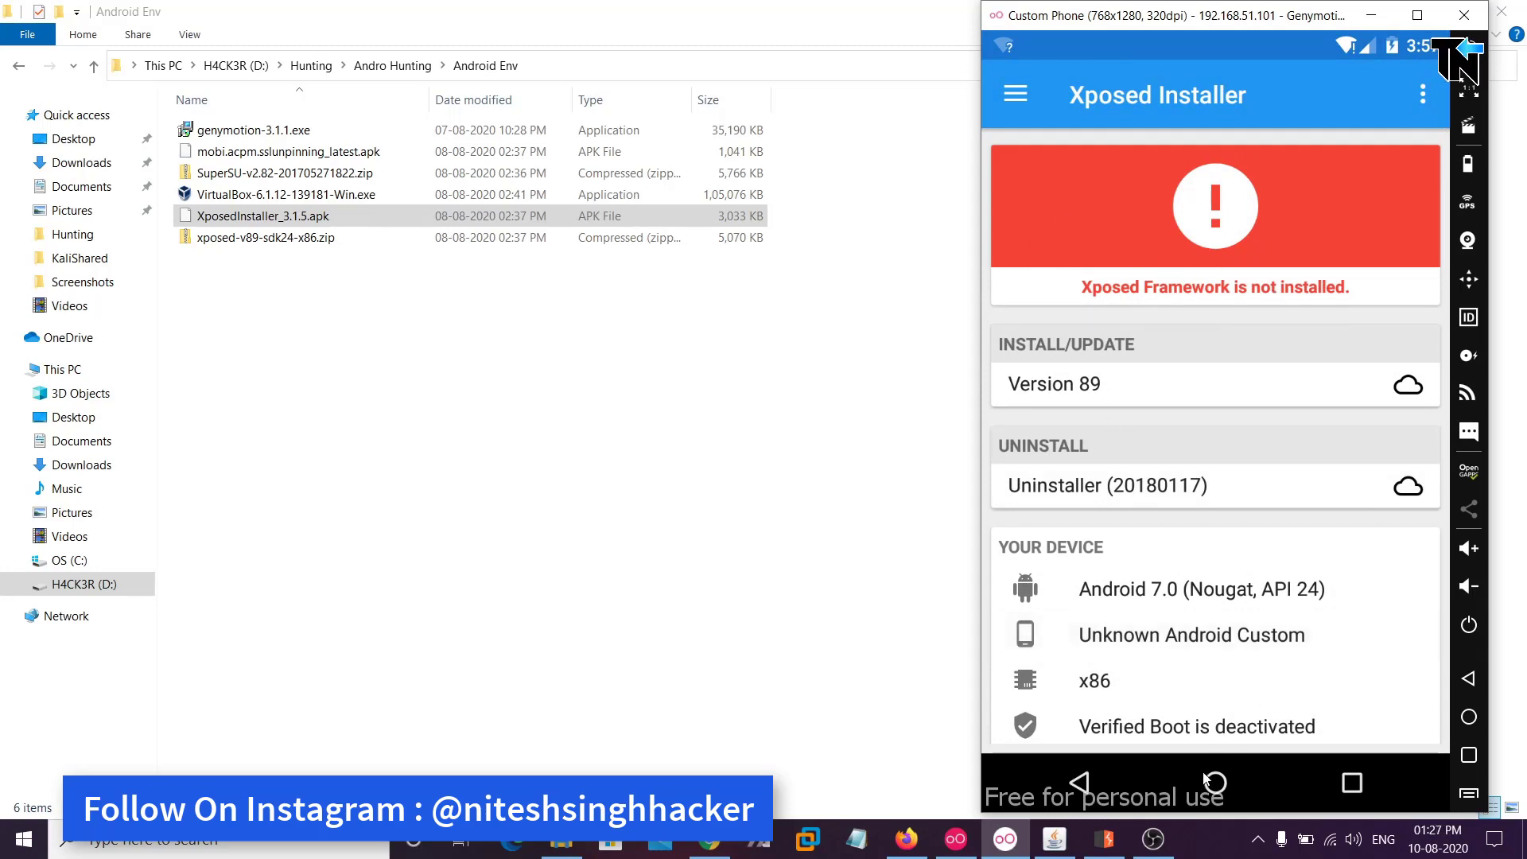
click(1207, 780)
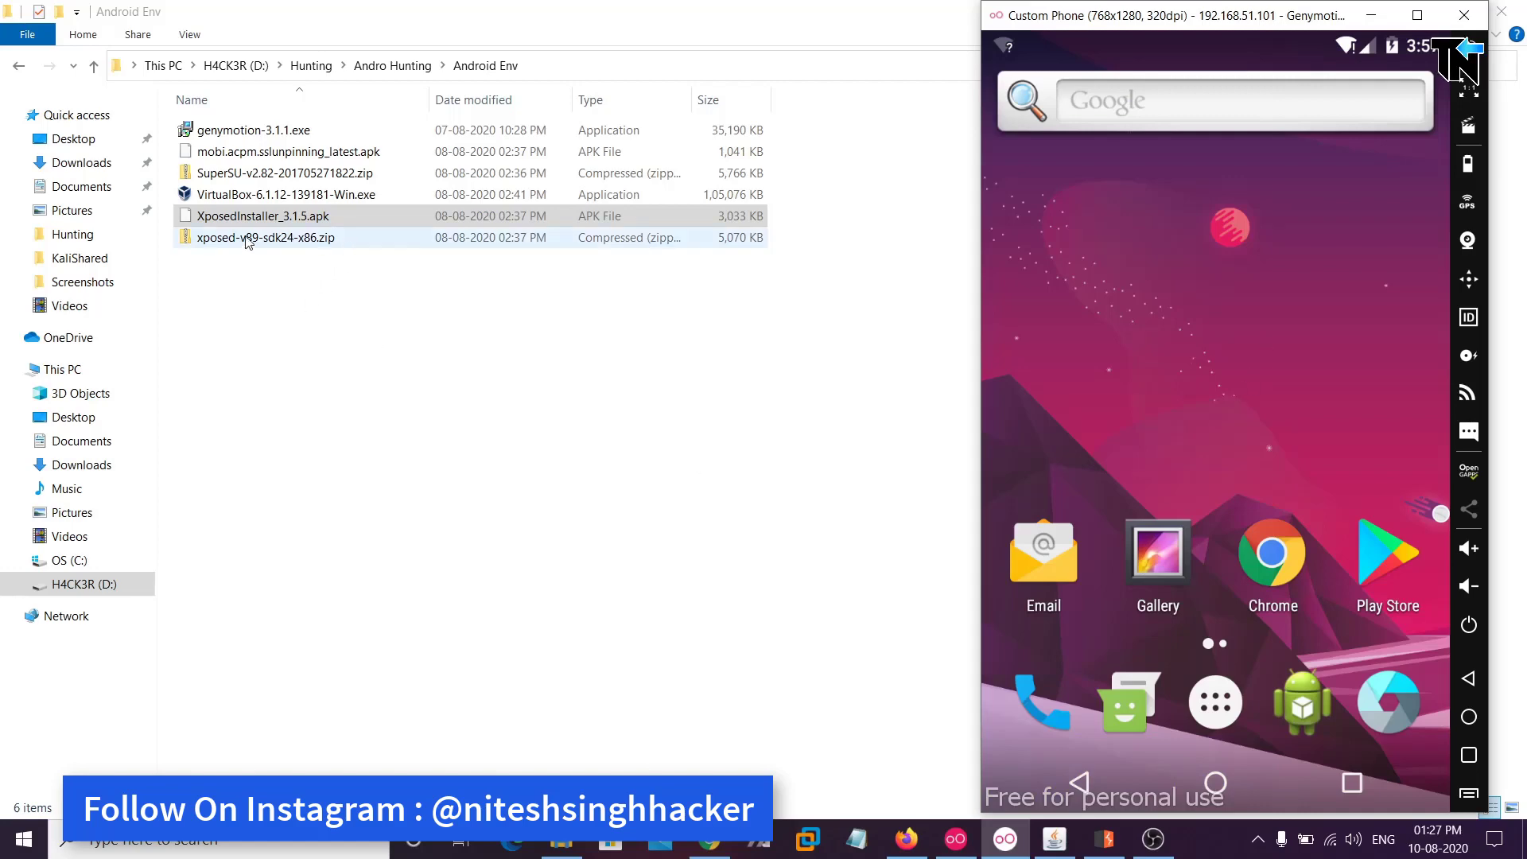
Flash xposed-v89-sdk24-x86.zip from the Android Env folder to the virtual phone, accepting the file installation warning
drag(248, 237, 1158, 367)
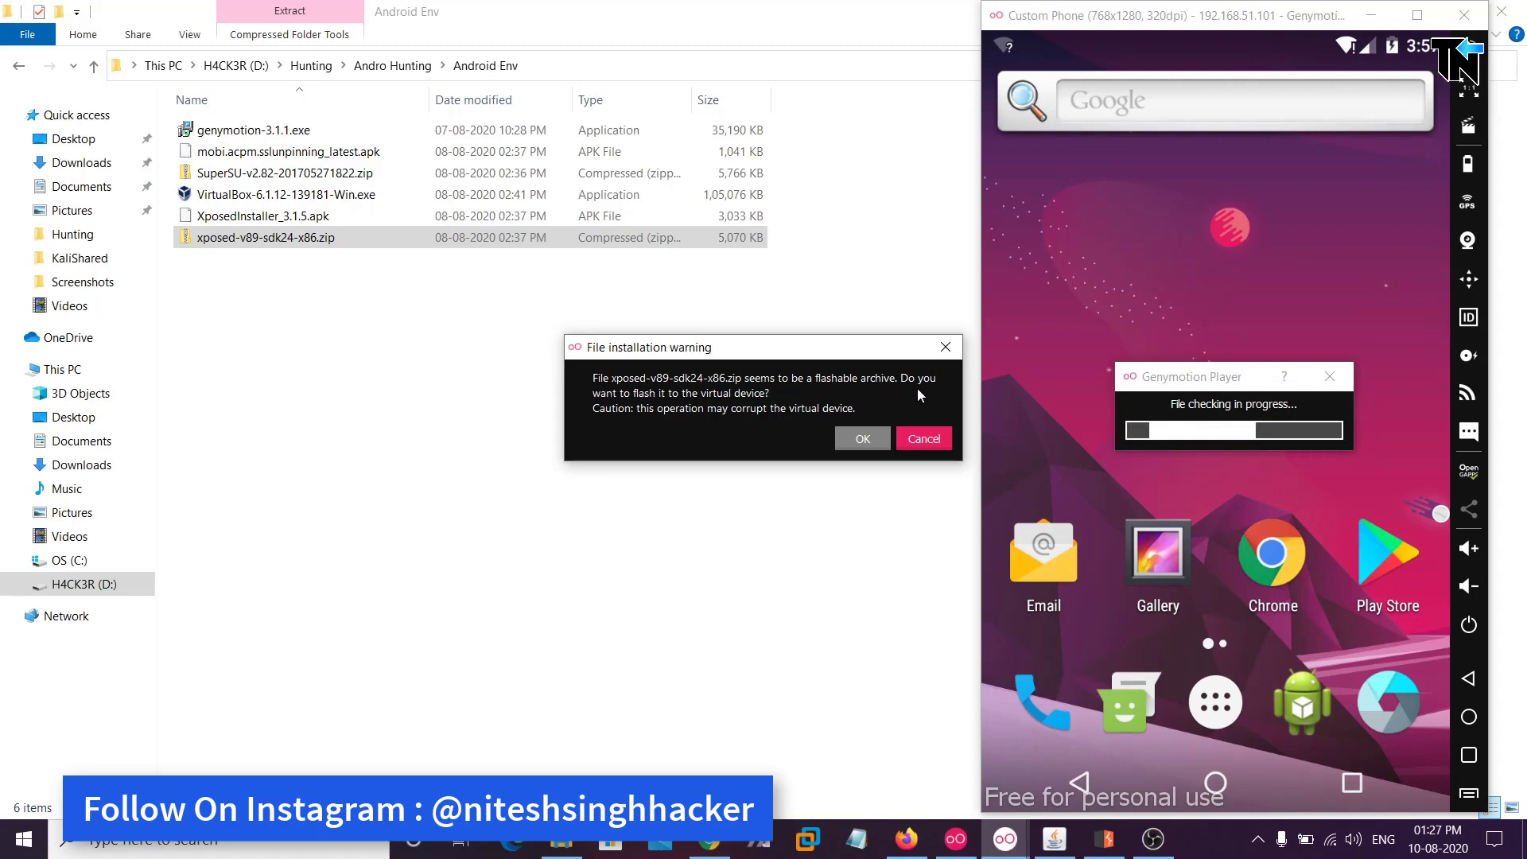
click(862, 439)
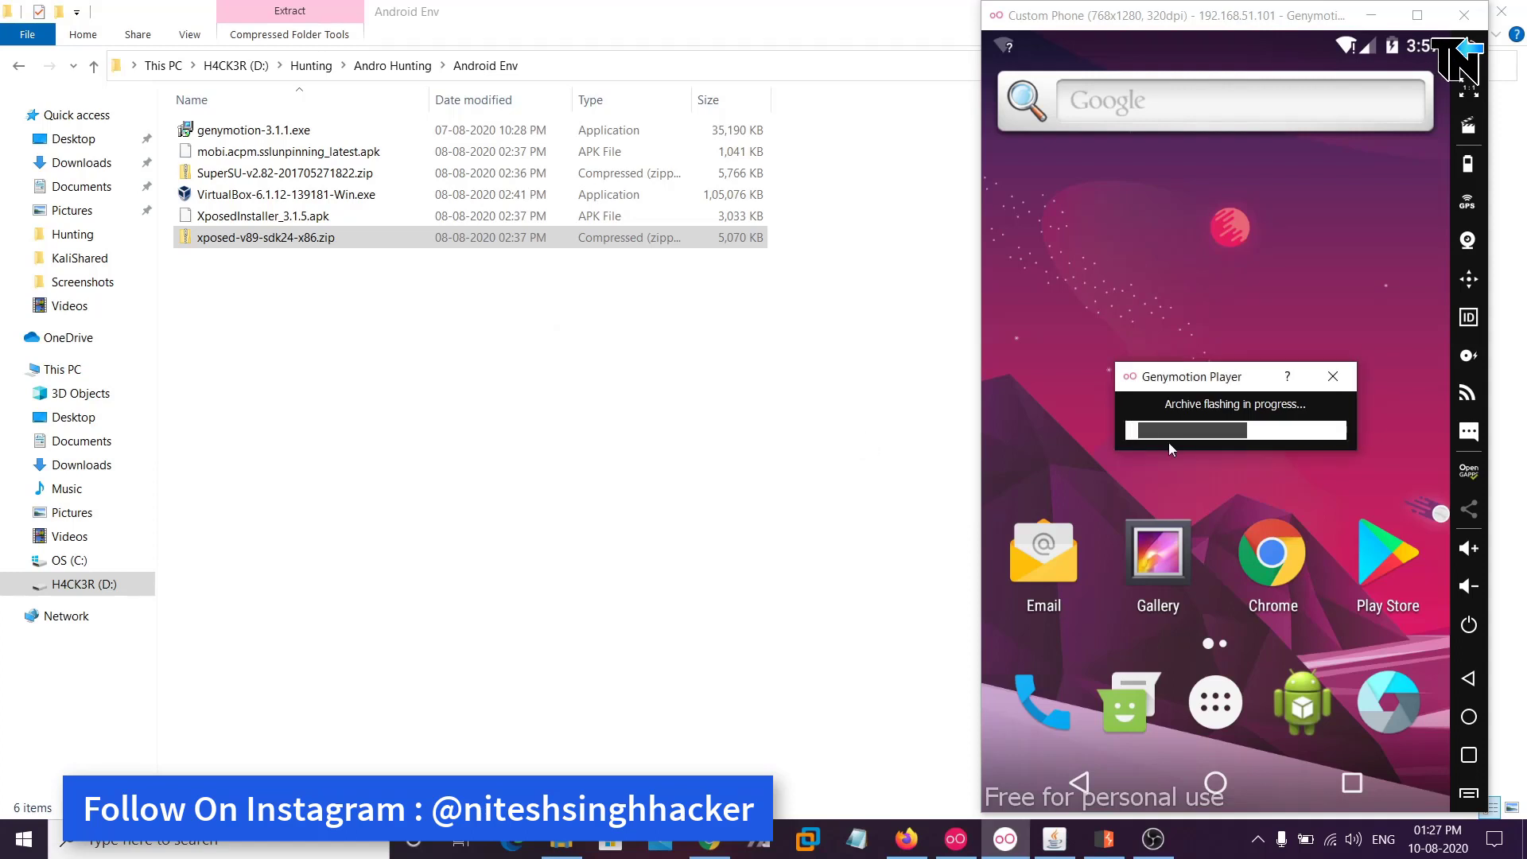
drag(742, 387, 863, 386)
click(925, 433)
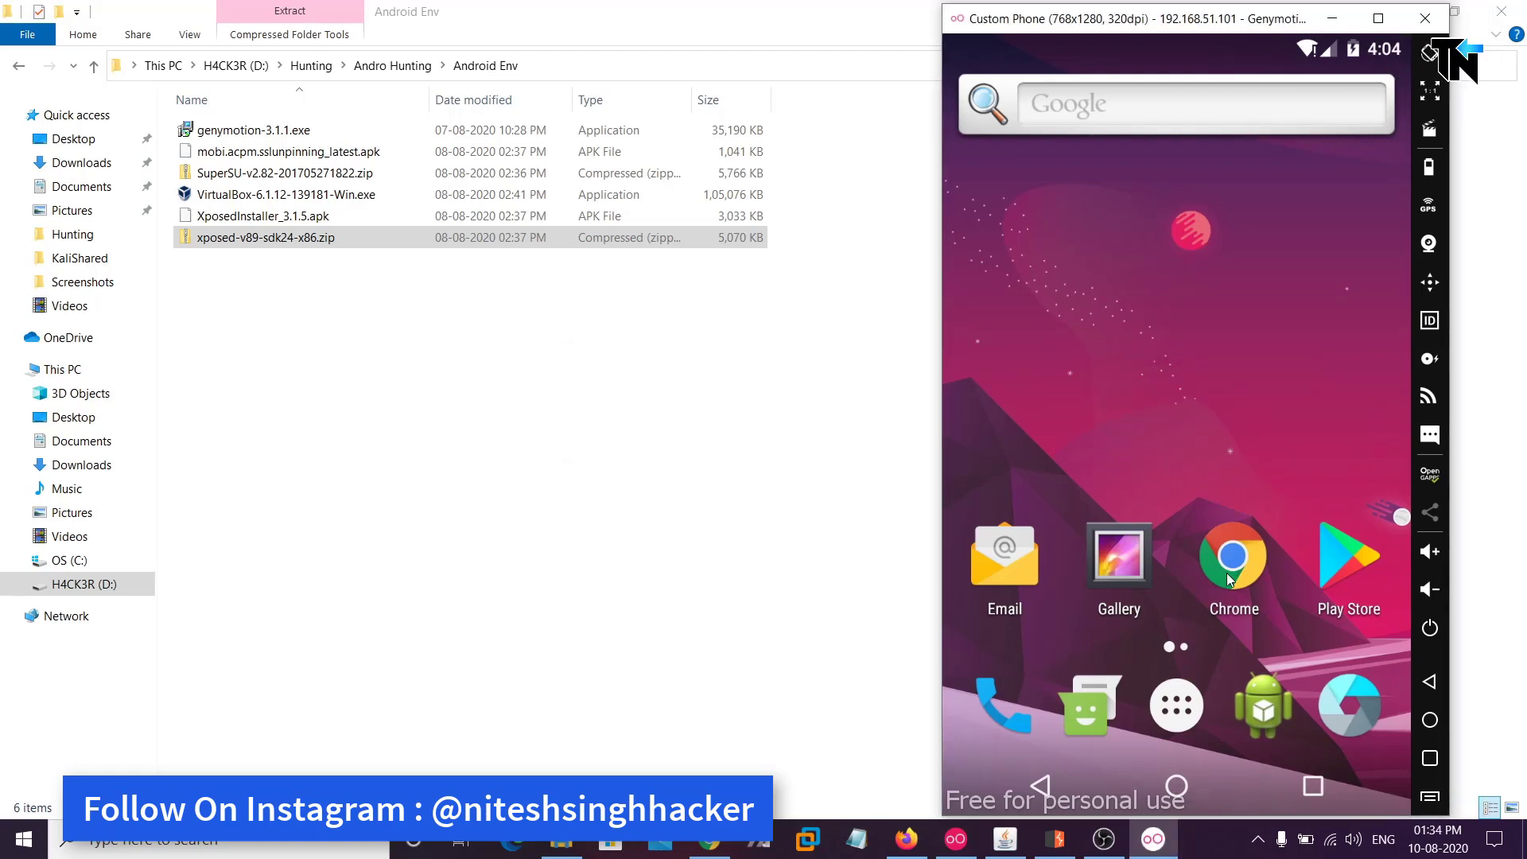
Check the Xposed Framework status in the phone's Xposed Installer, and return to the home screen
click(1178, 703)
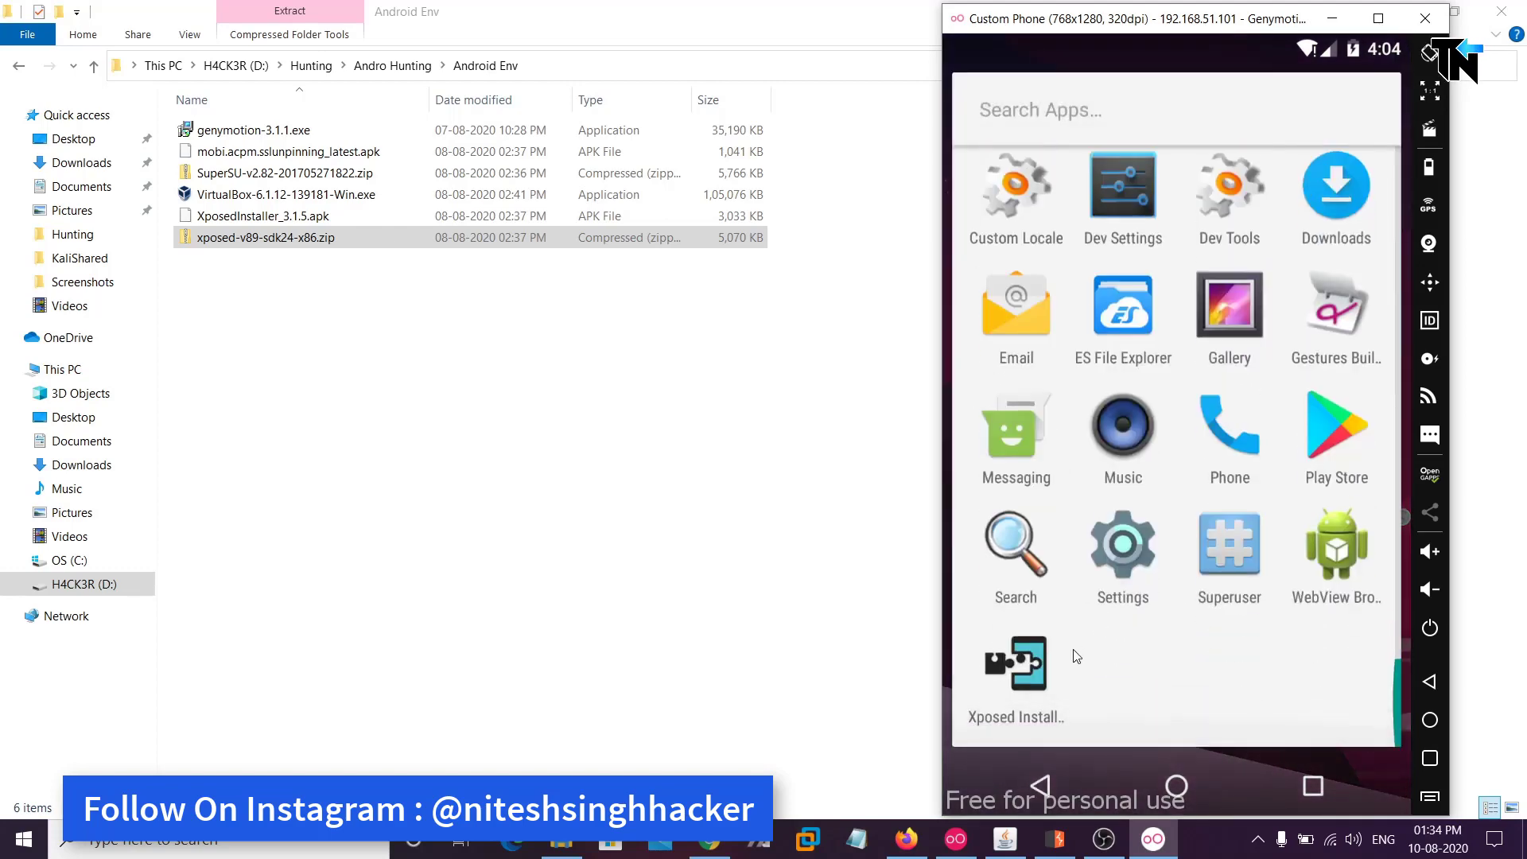
click(1025, 681)
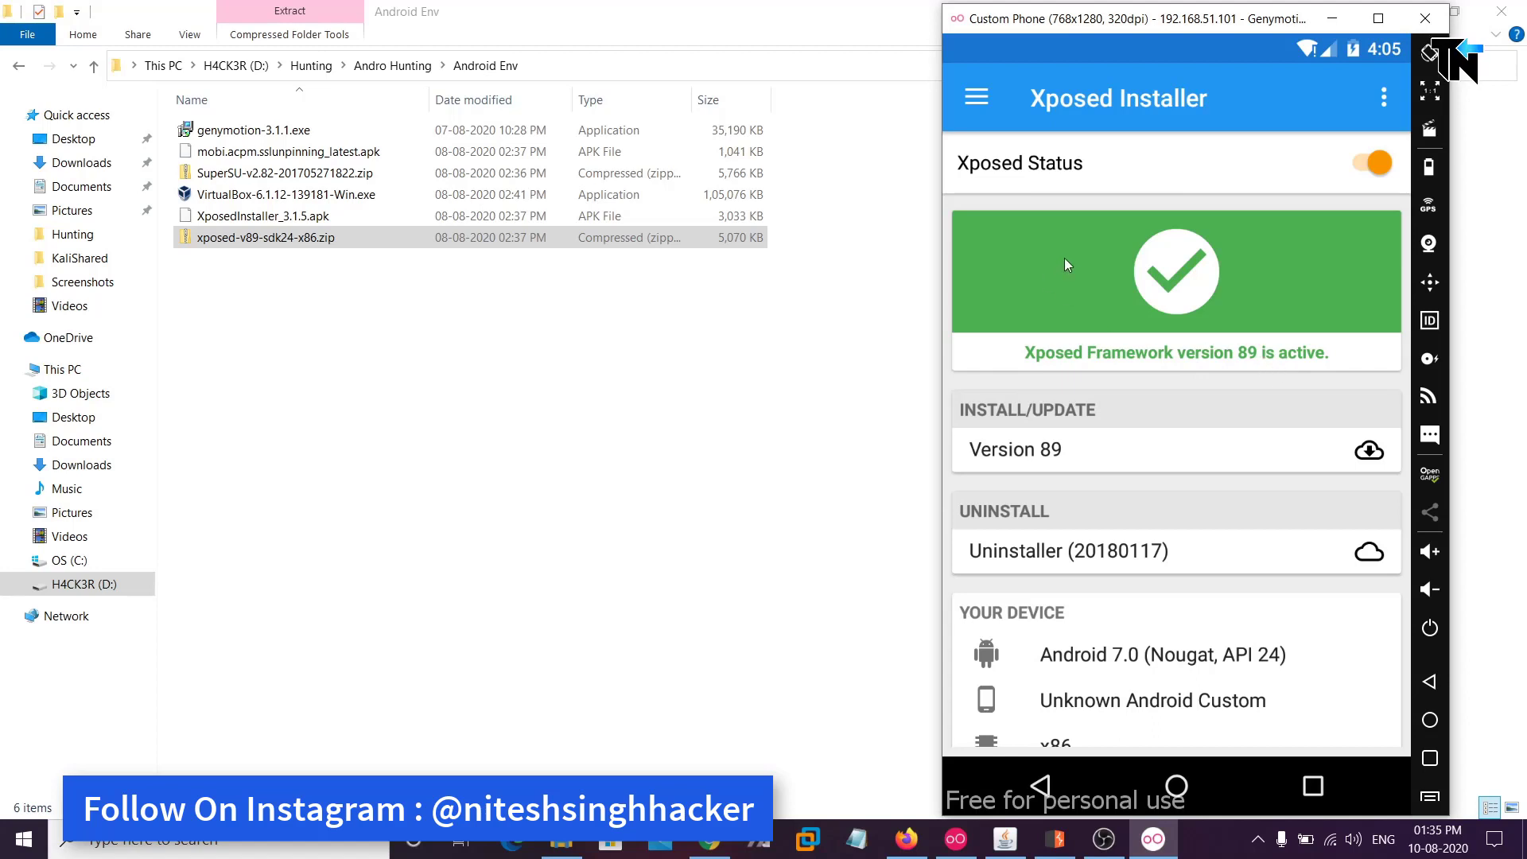
click(1177, 785)
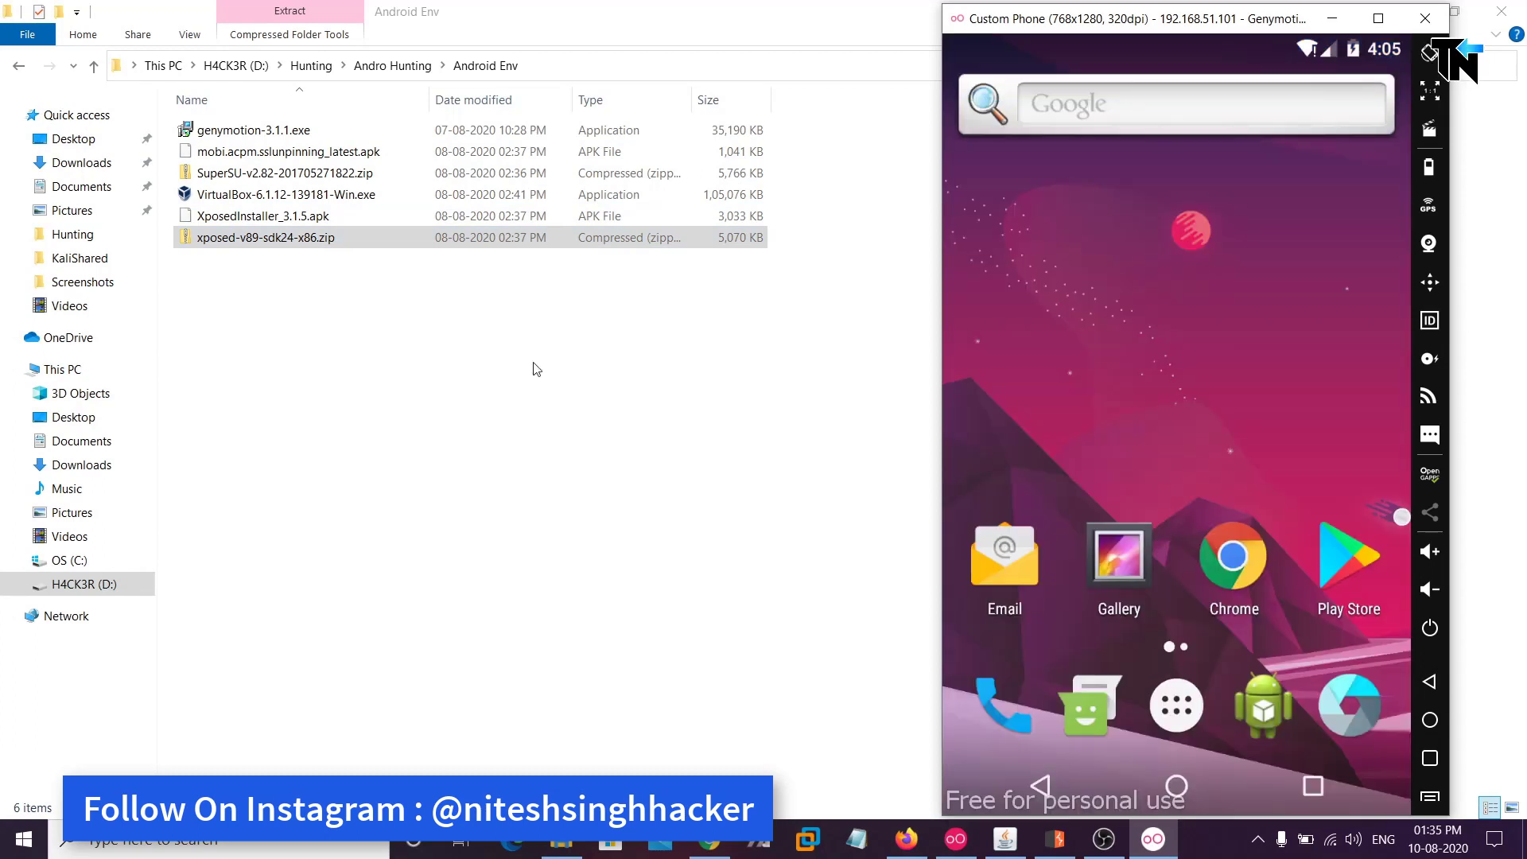
Install mobi.acpm.sslunpinning_latest.apk on the phone and activate the SSLUnpinning 2.0 module in Xposed Installer
drag(303, 164, 1195, 402)
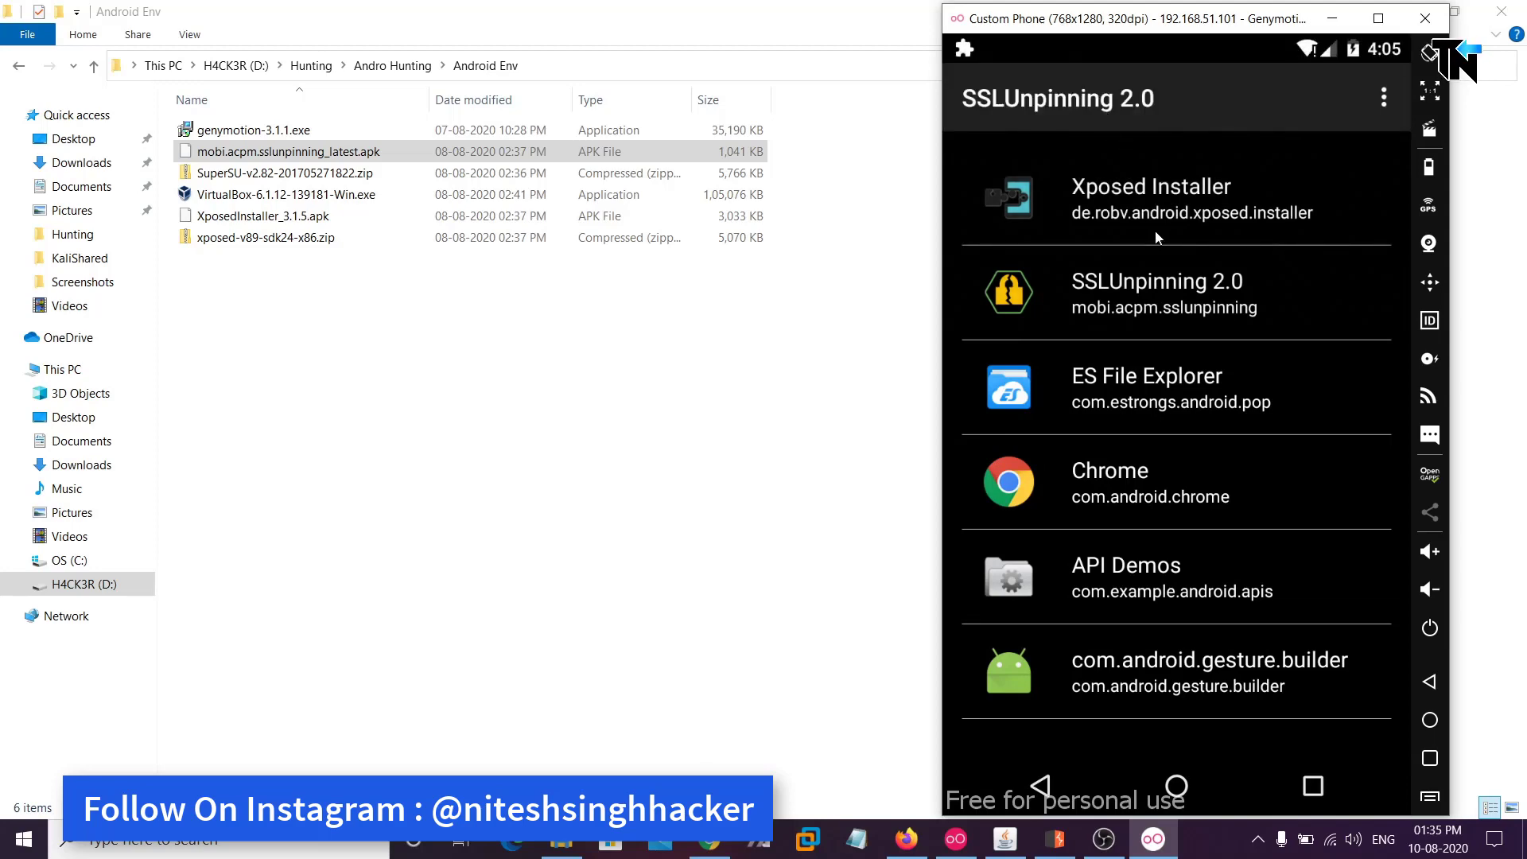
click(1182, 792)
drag(1102, 50, 1133, 542)
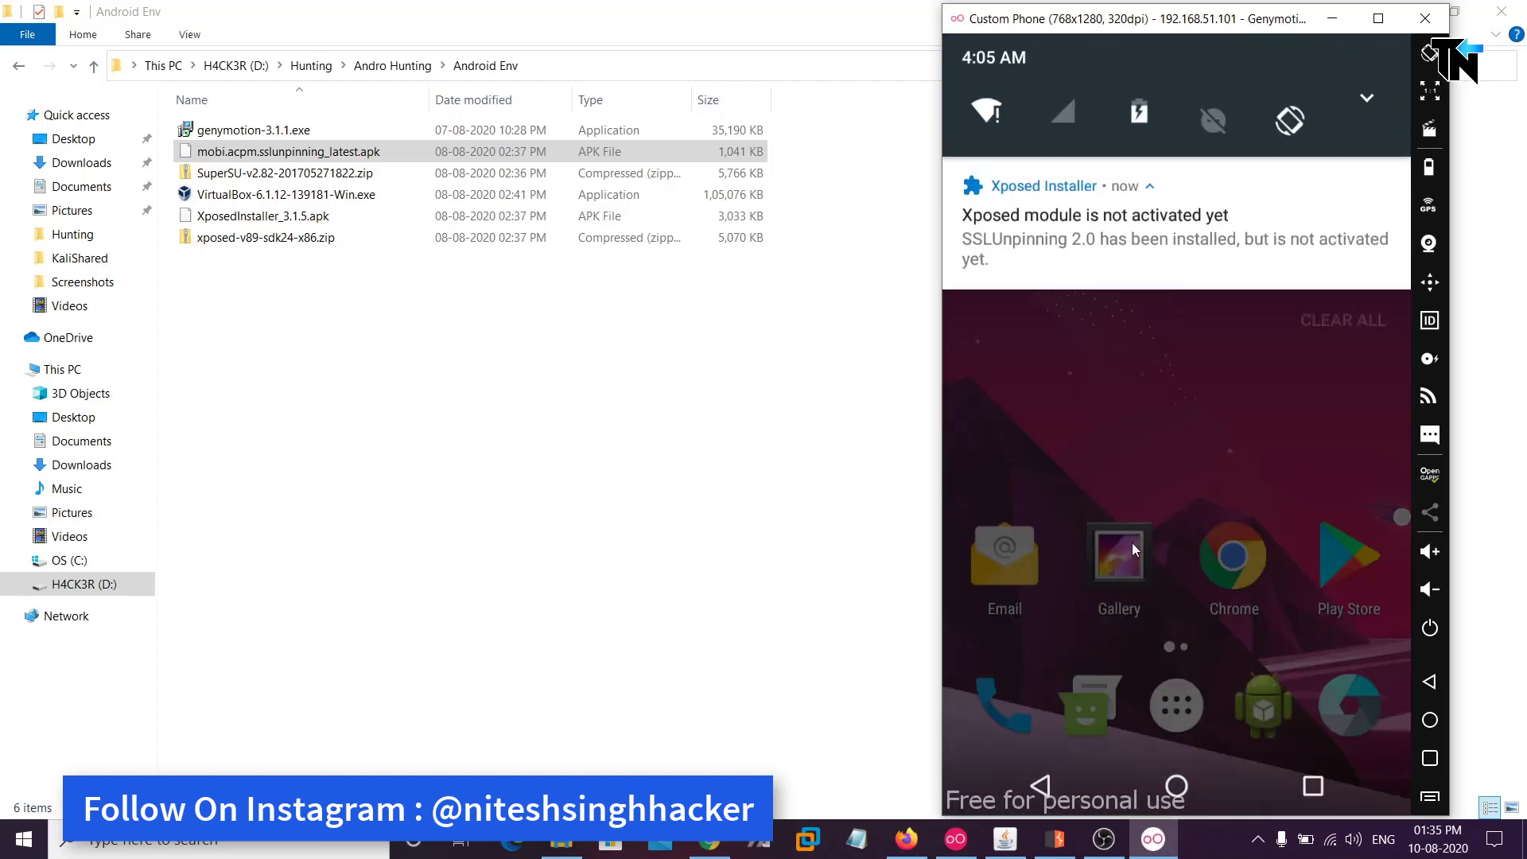
click(1128, 227)
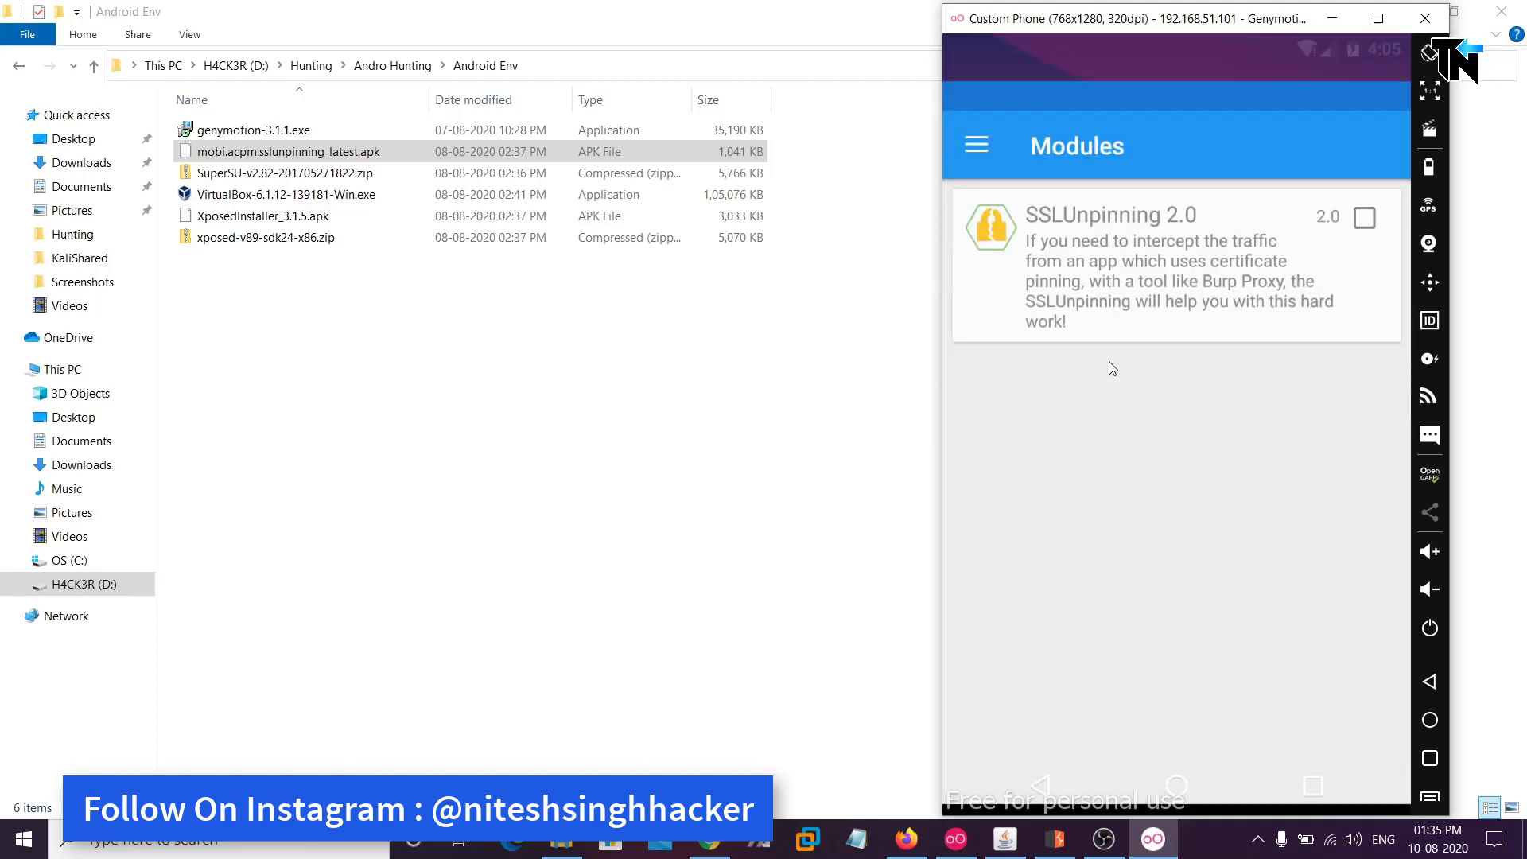
click(1365, 172)
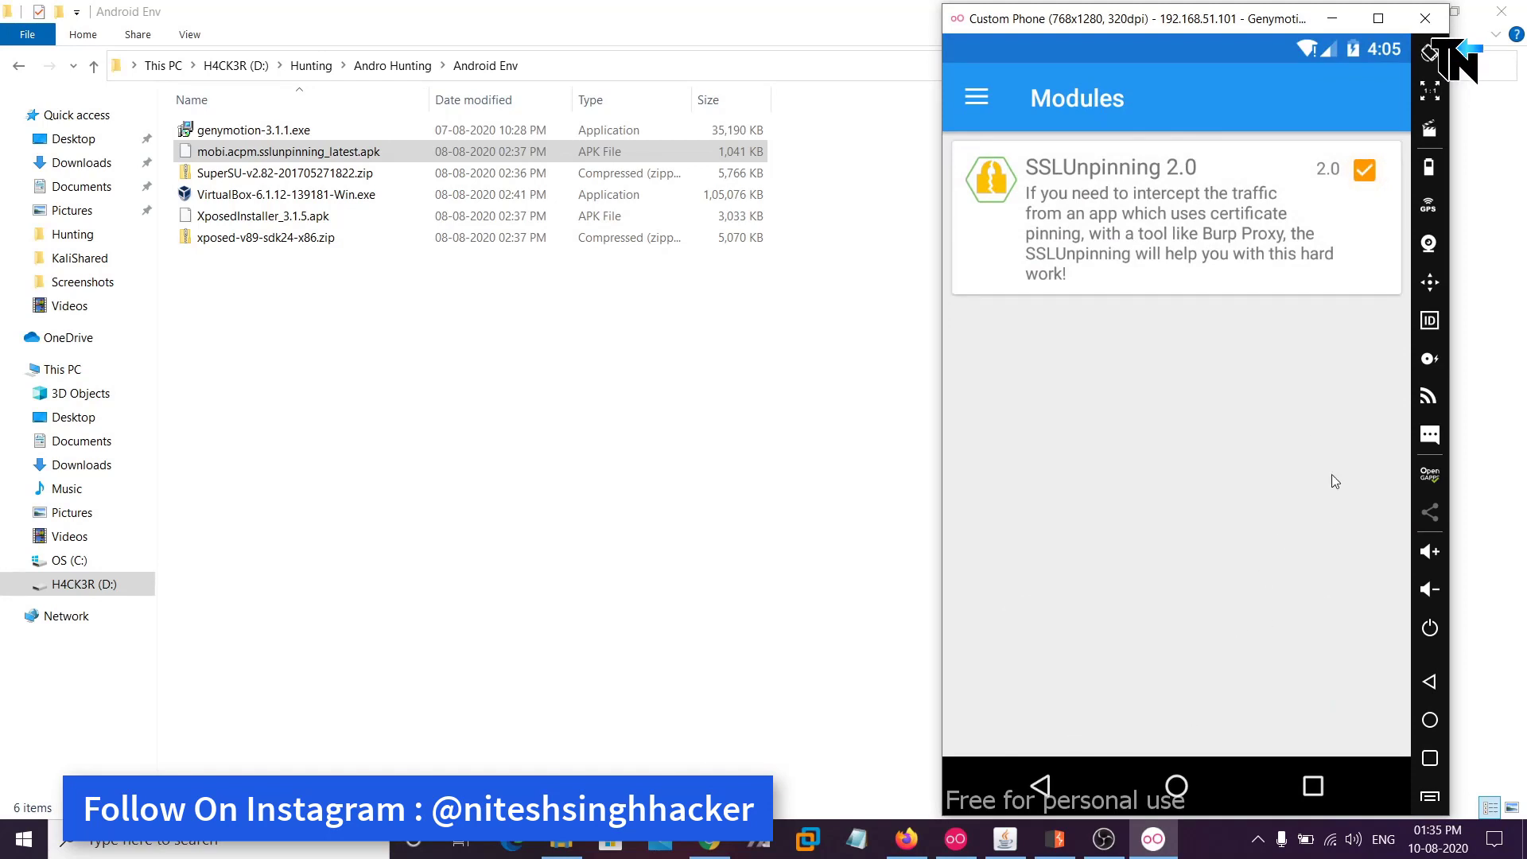
click(1163, 787)
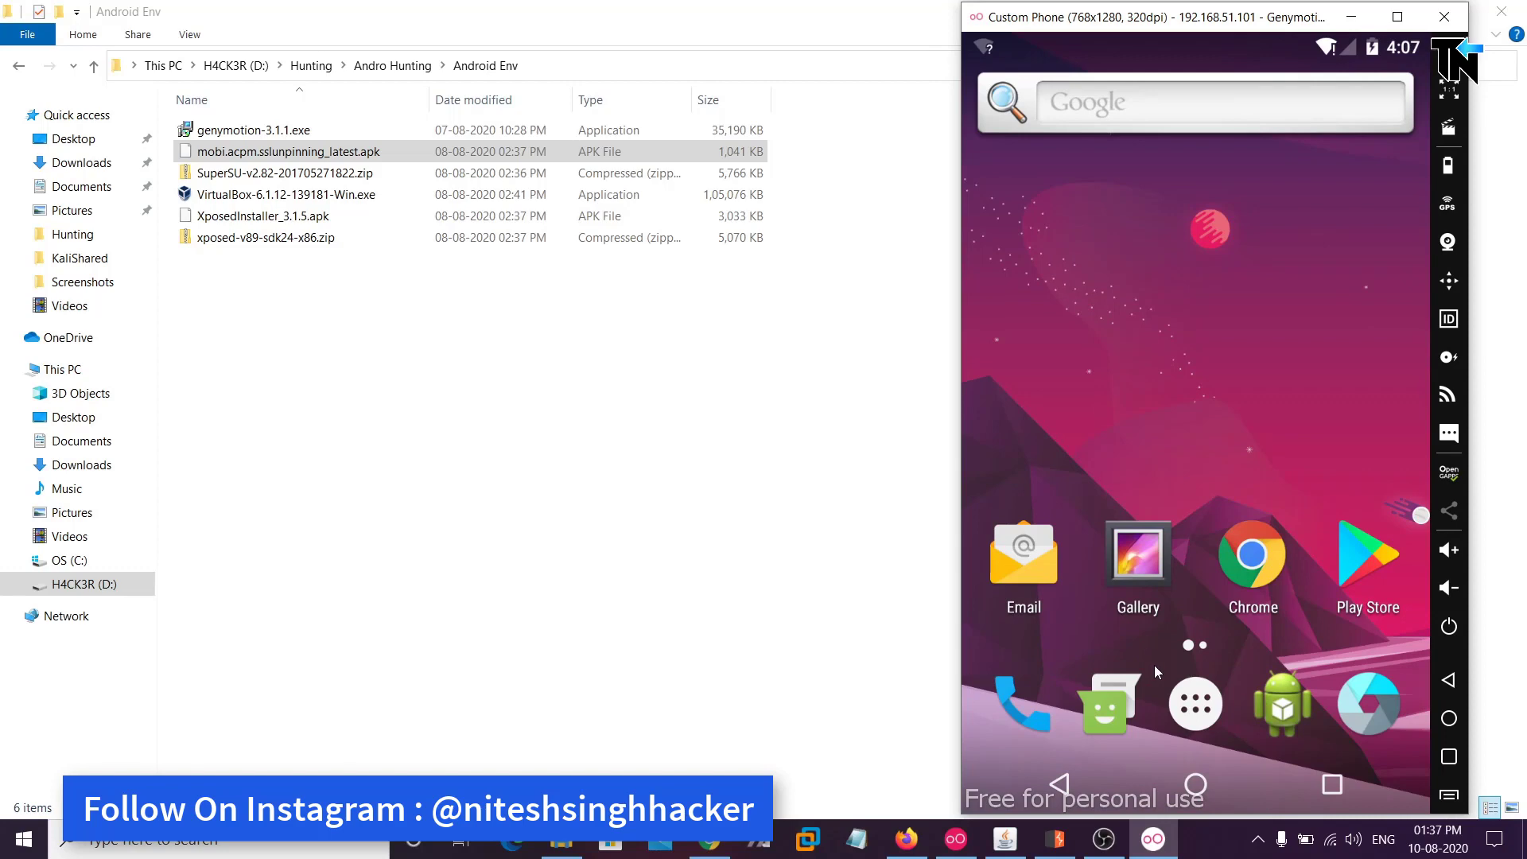
Check the SSLUnpinning 2.0 entry in Xposed Installer's module list, and return to the phone's home screen
click(1188, 700)
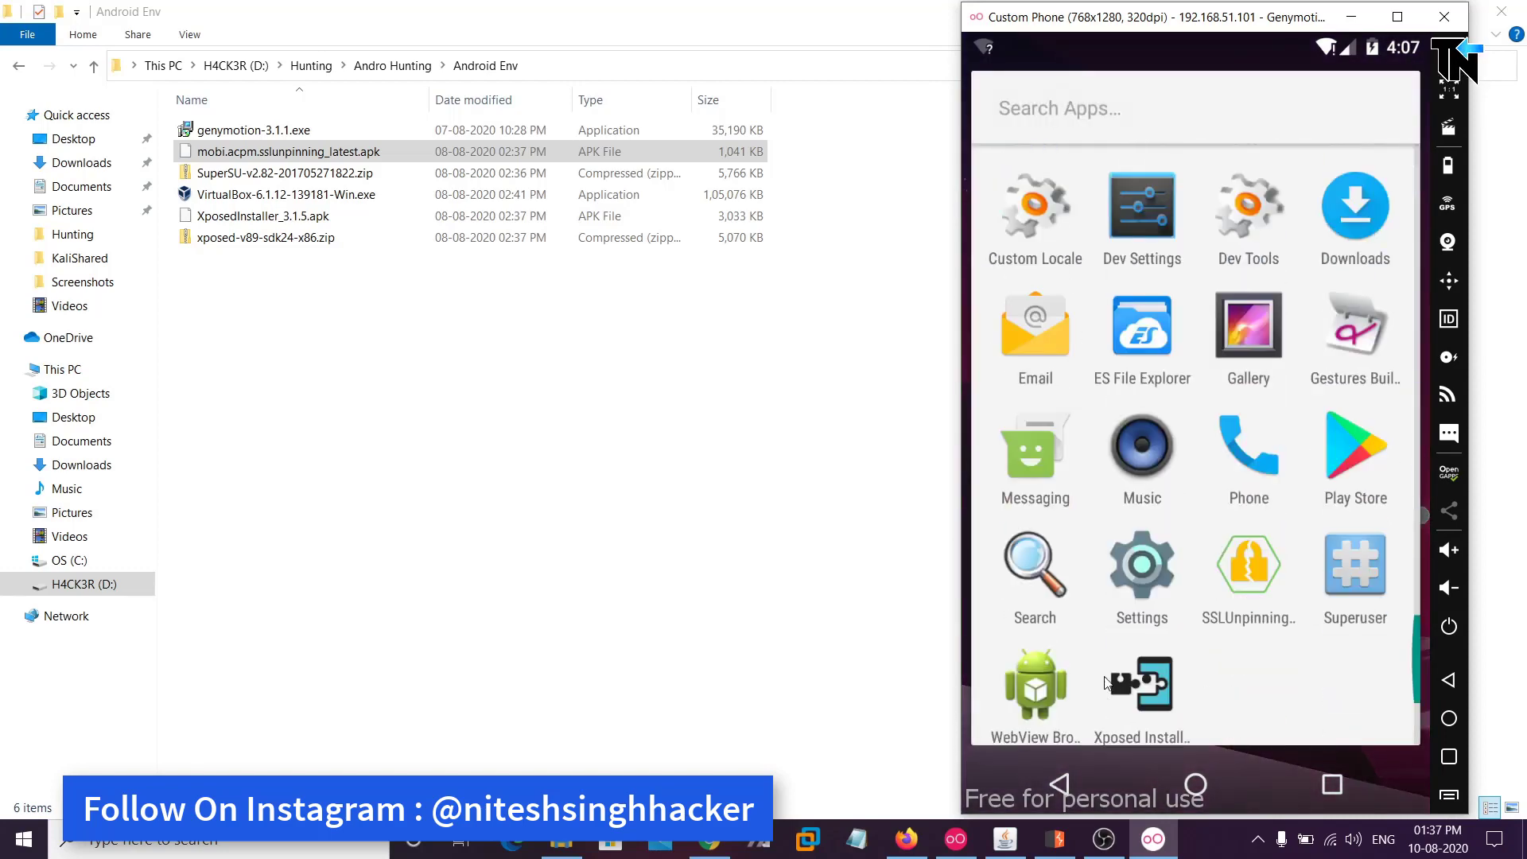
click(1149, 668)
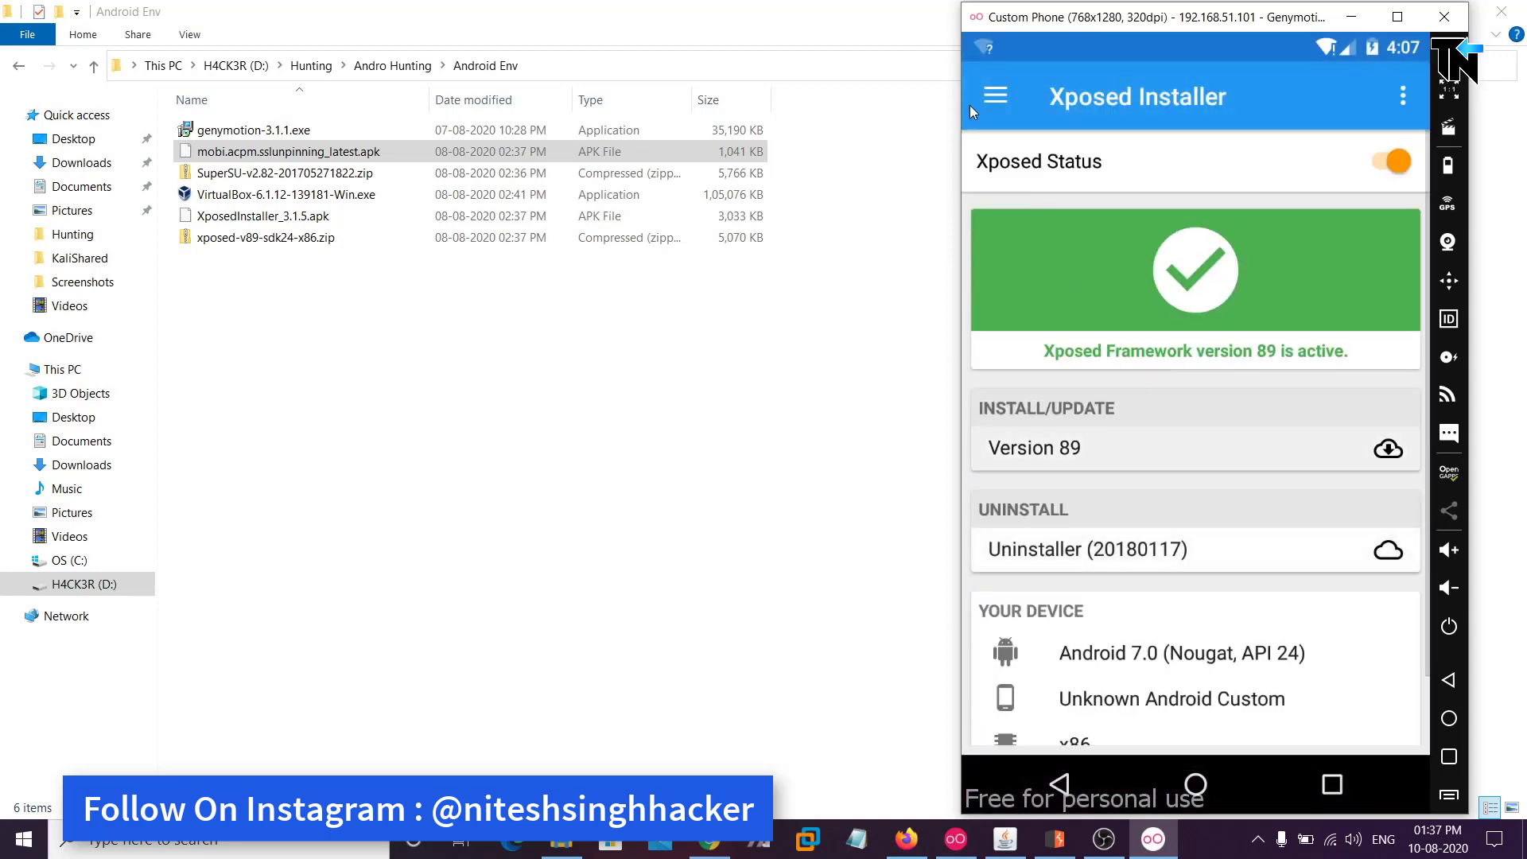
click(996, 95)
click(1067, 166)
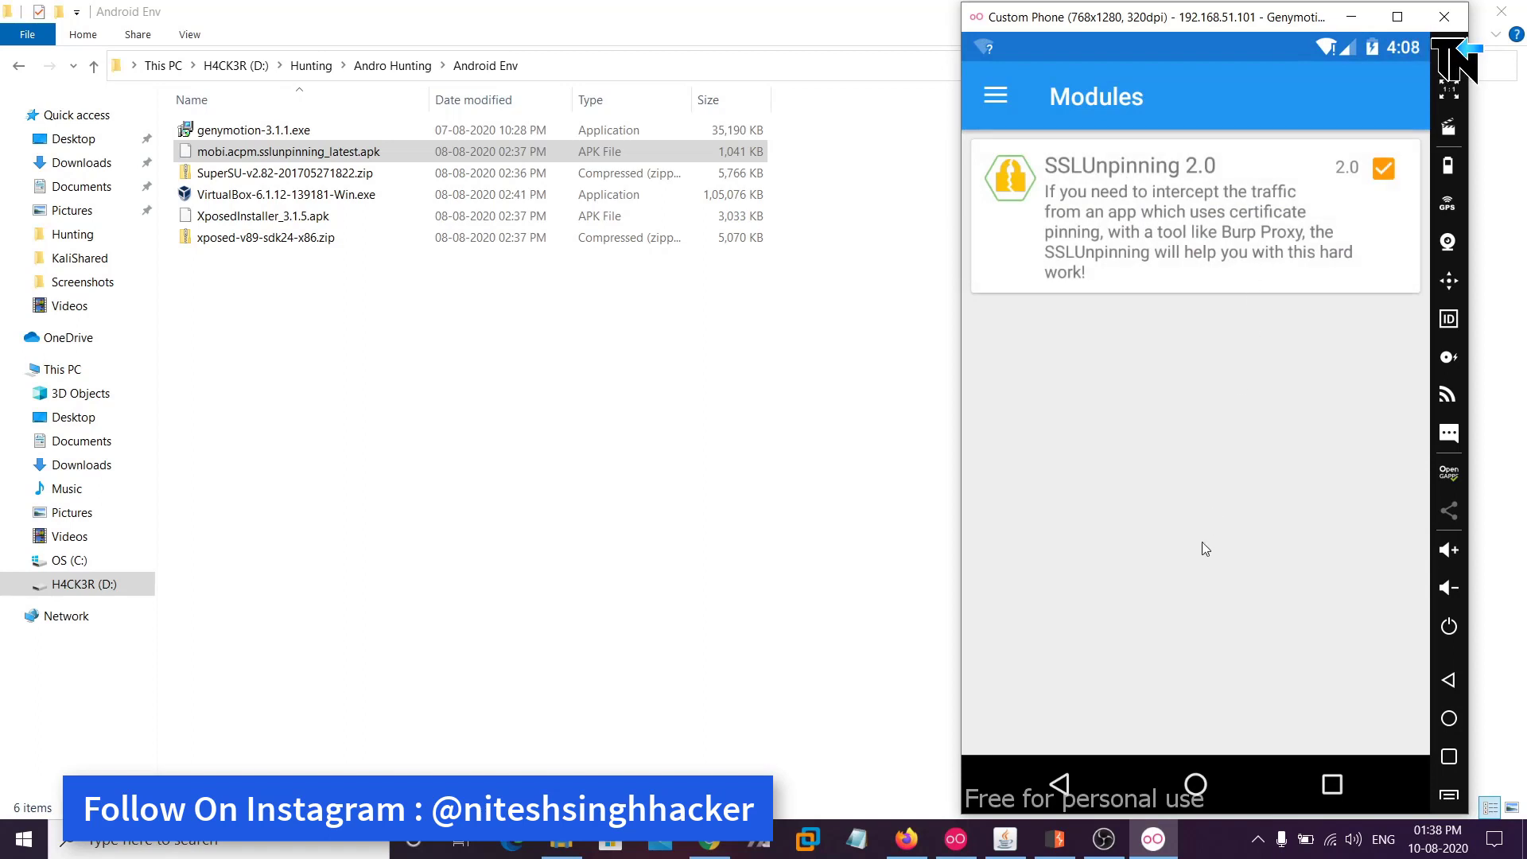
click(1196, 786)
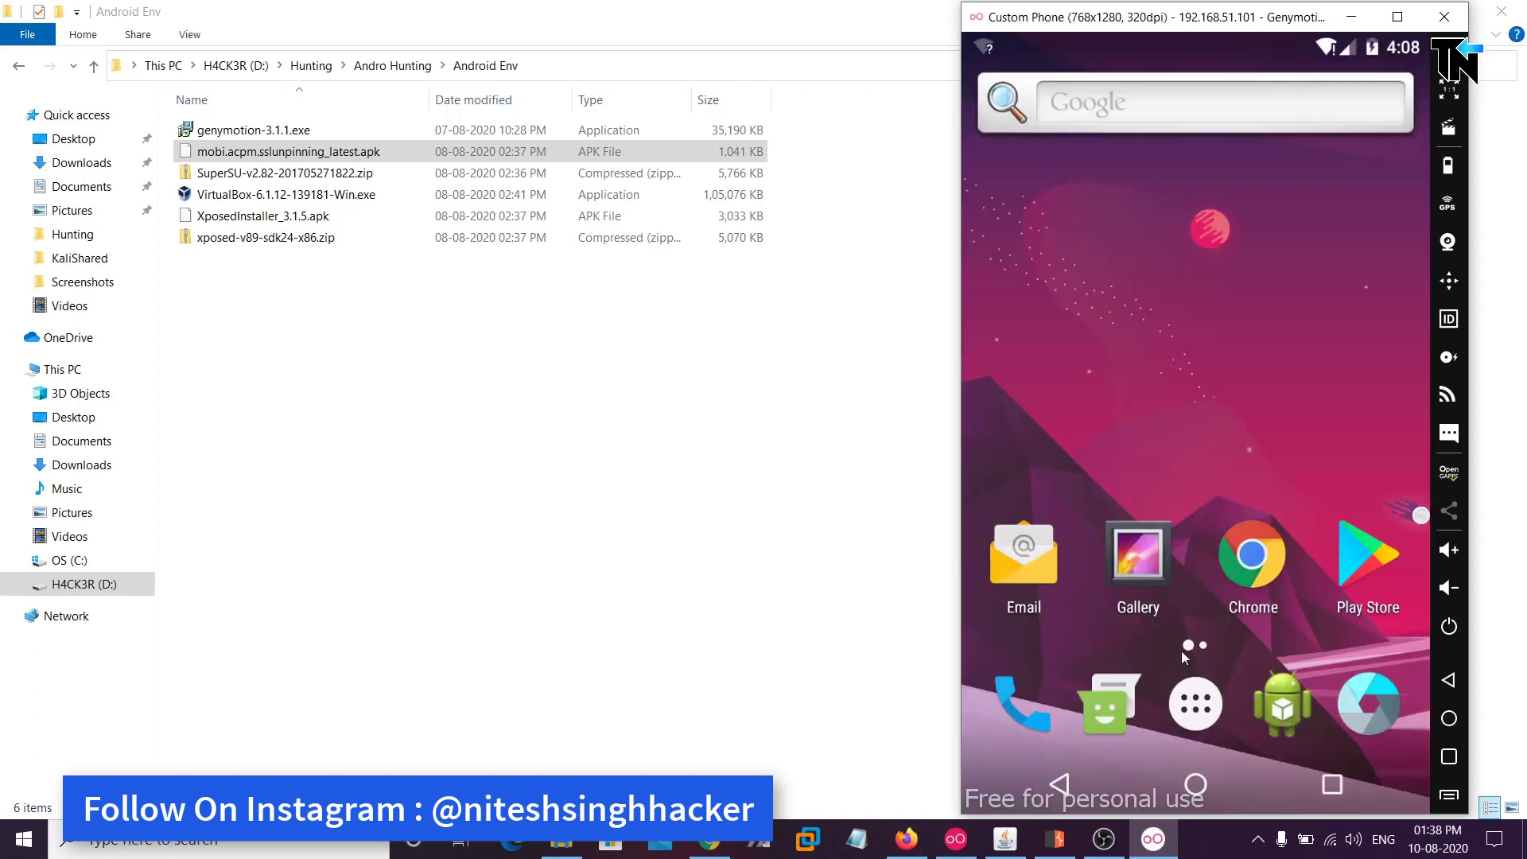
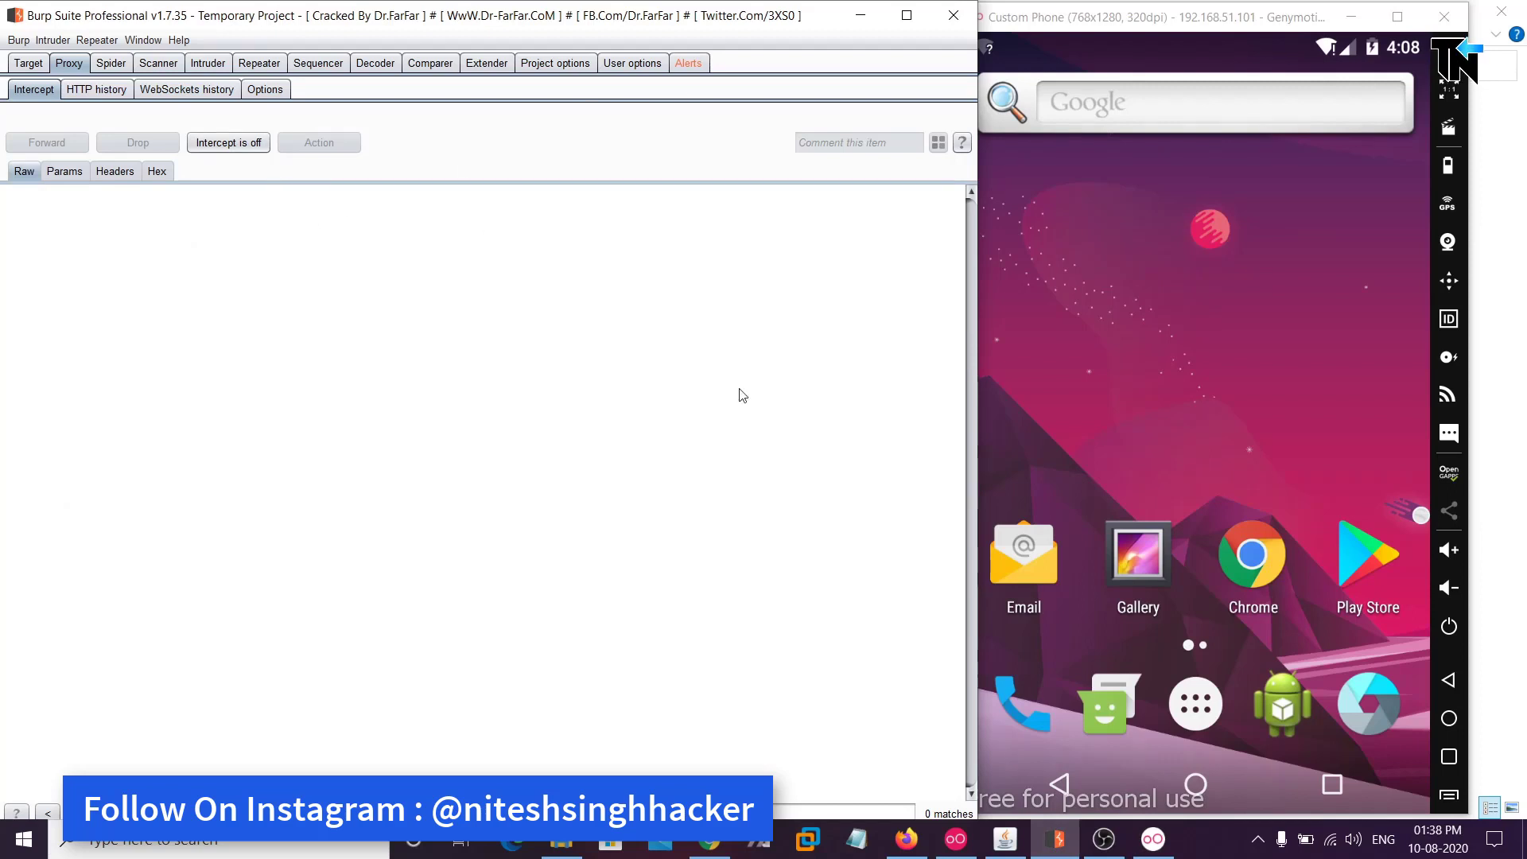
Find nykaa through the recent searches in the phone's Play Store and try to install the Nykaa app, cancelling the pending download
click(1363, 537)
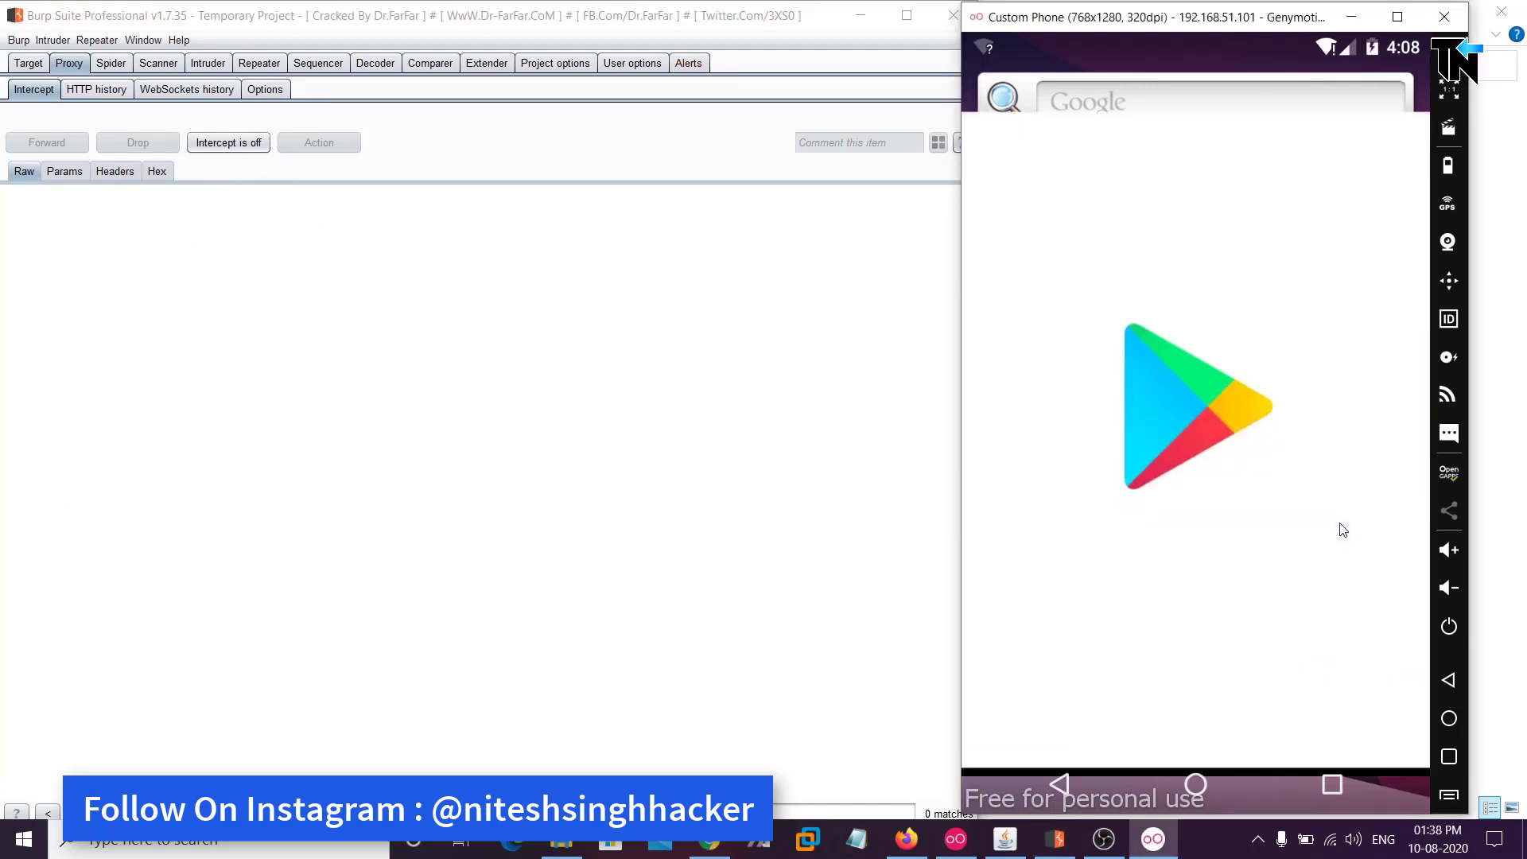
click(1146, 97)
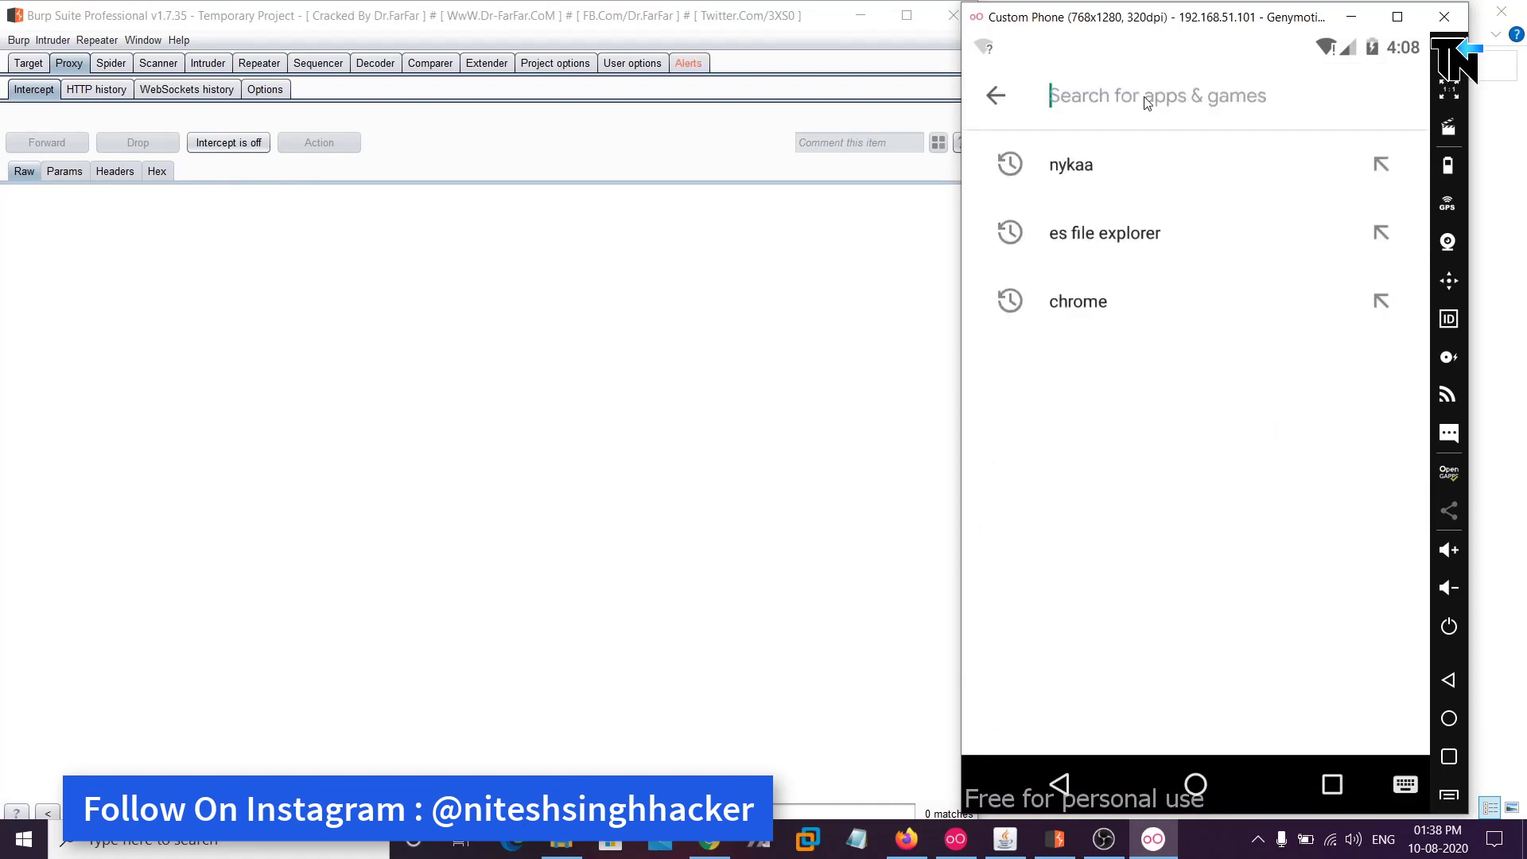
click(1132, 164)
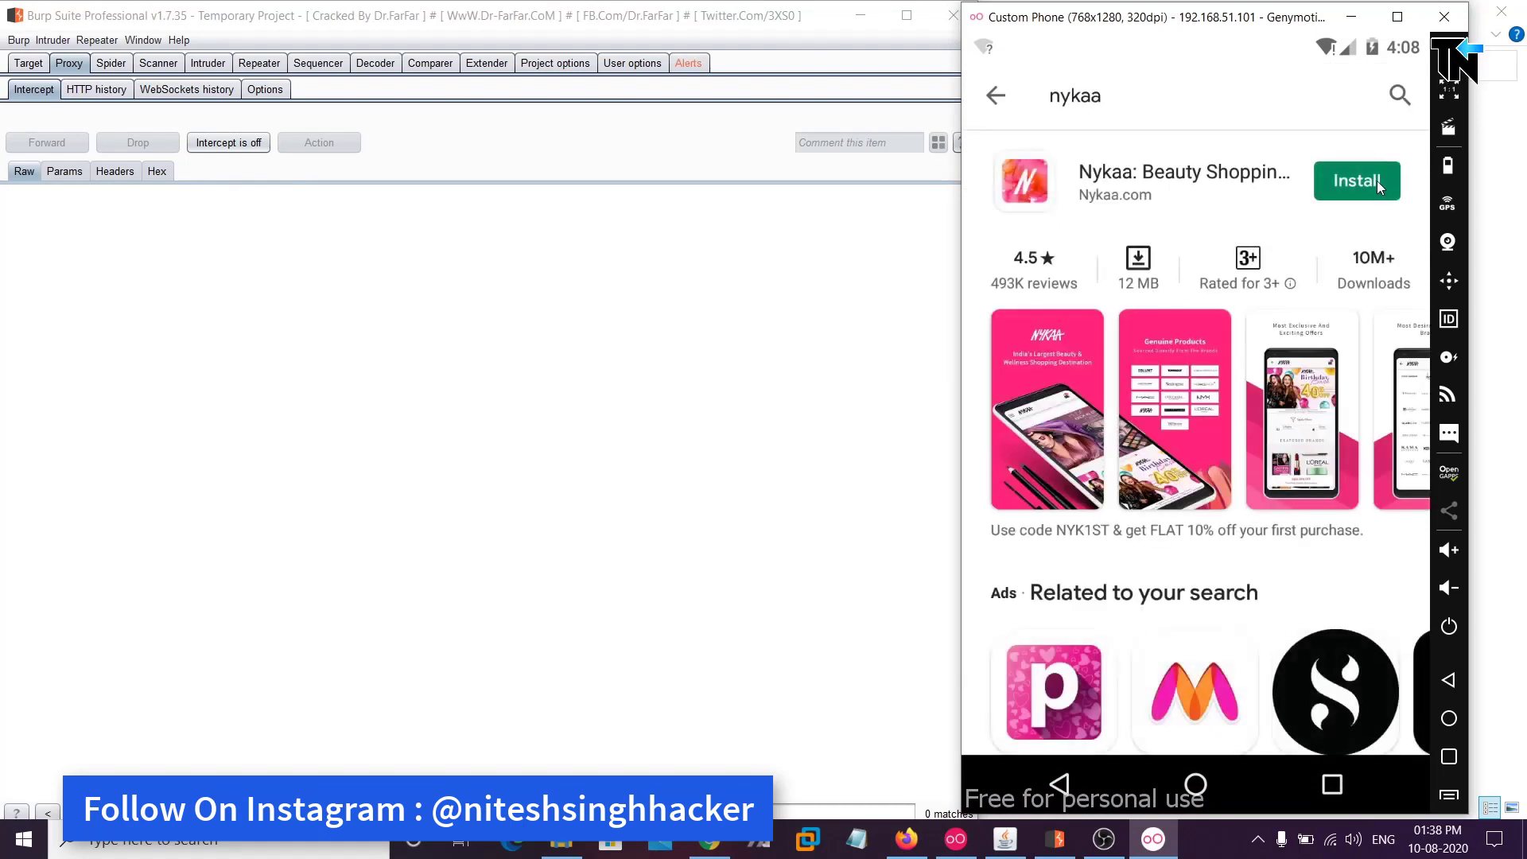
click(1377, 182)
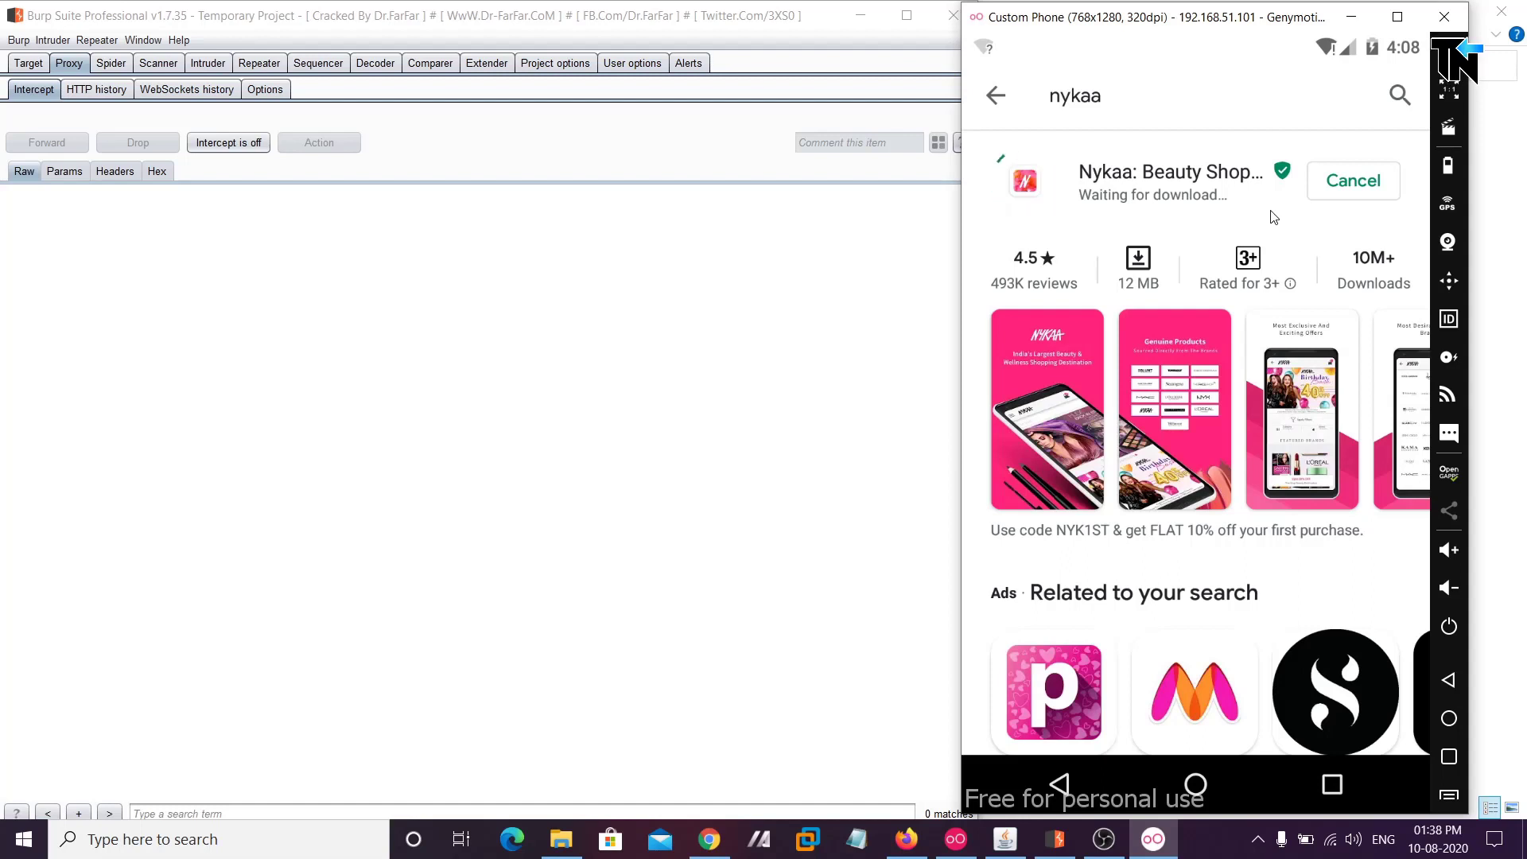
click(1350, 198)
Set the proxy of the phone's WiredSSID Wi-Fi network to None and save the network settings
drag(1155, 50, 1168, 694)
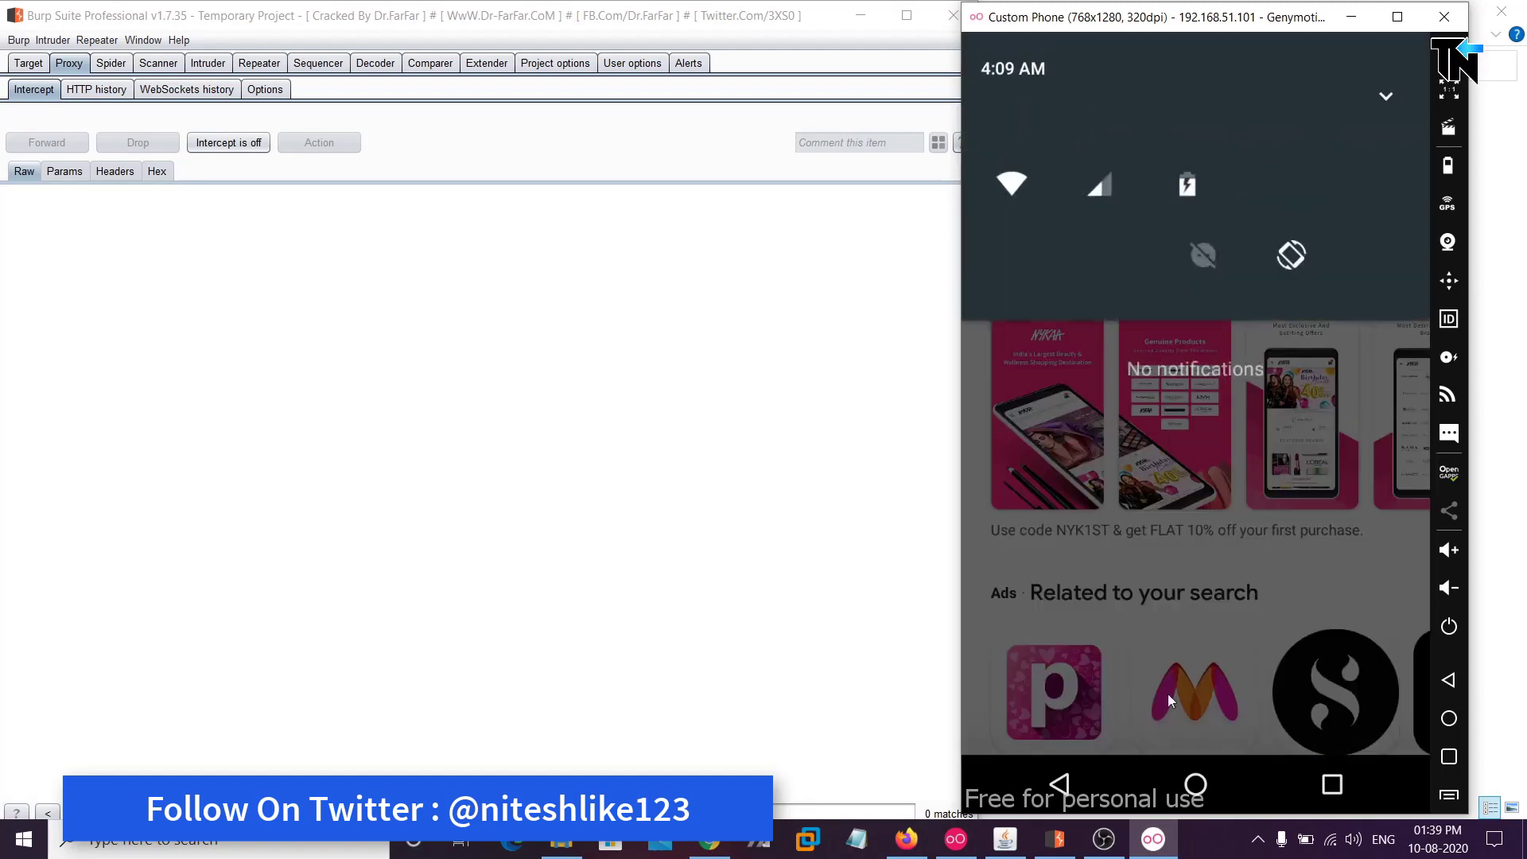
click(1053, 294)
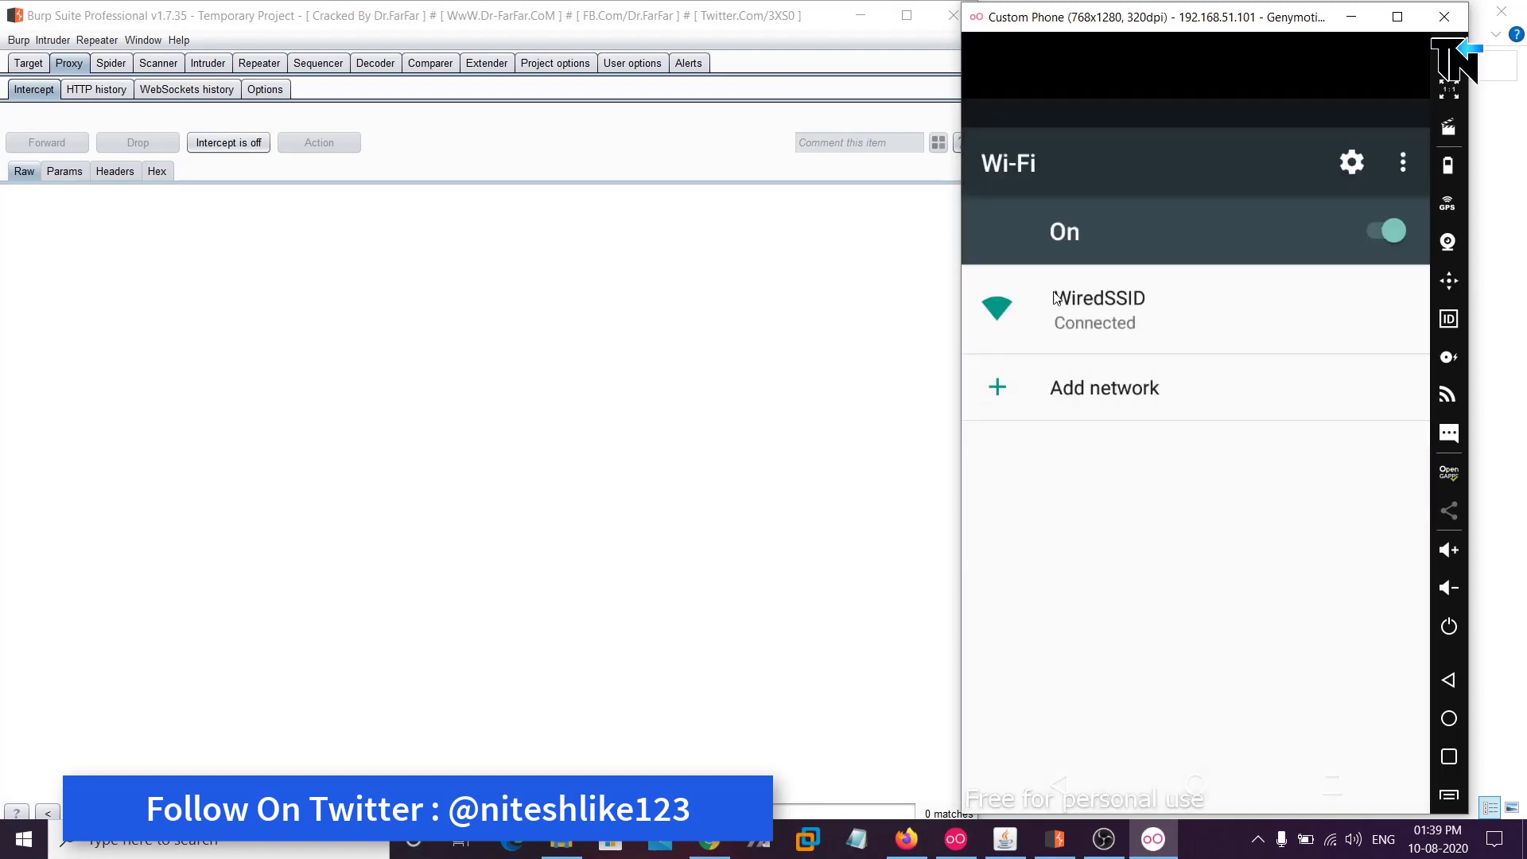
click(1223, 272)
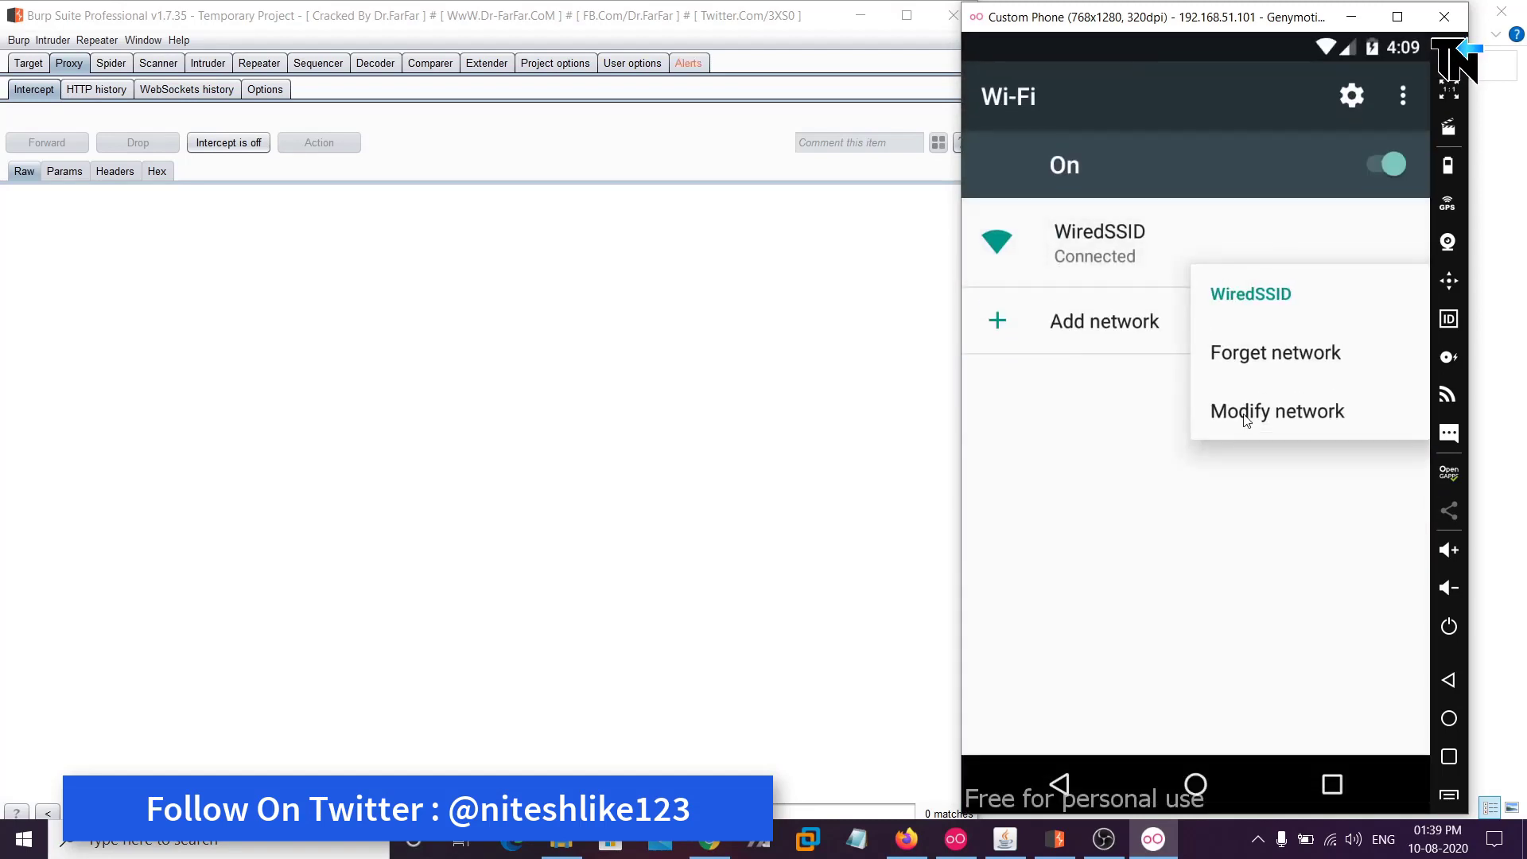
click(1246, 415)
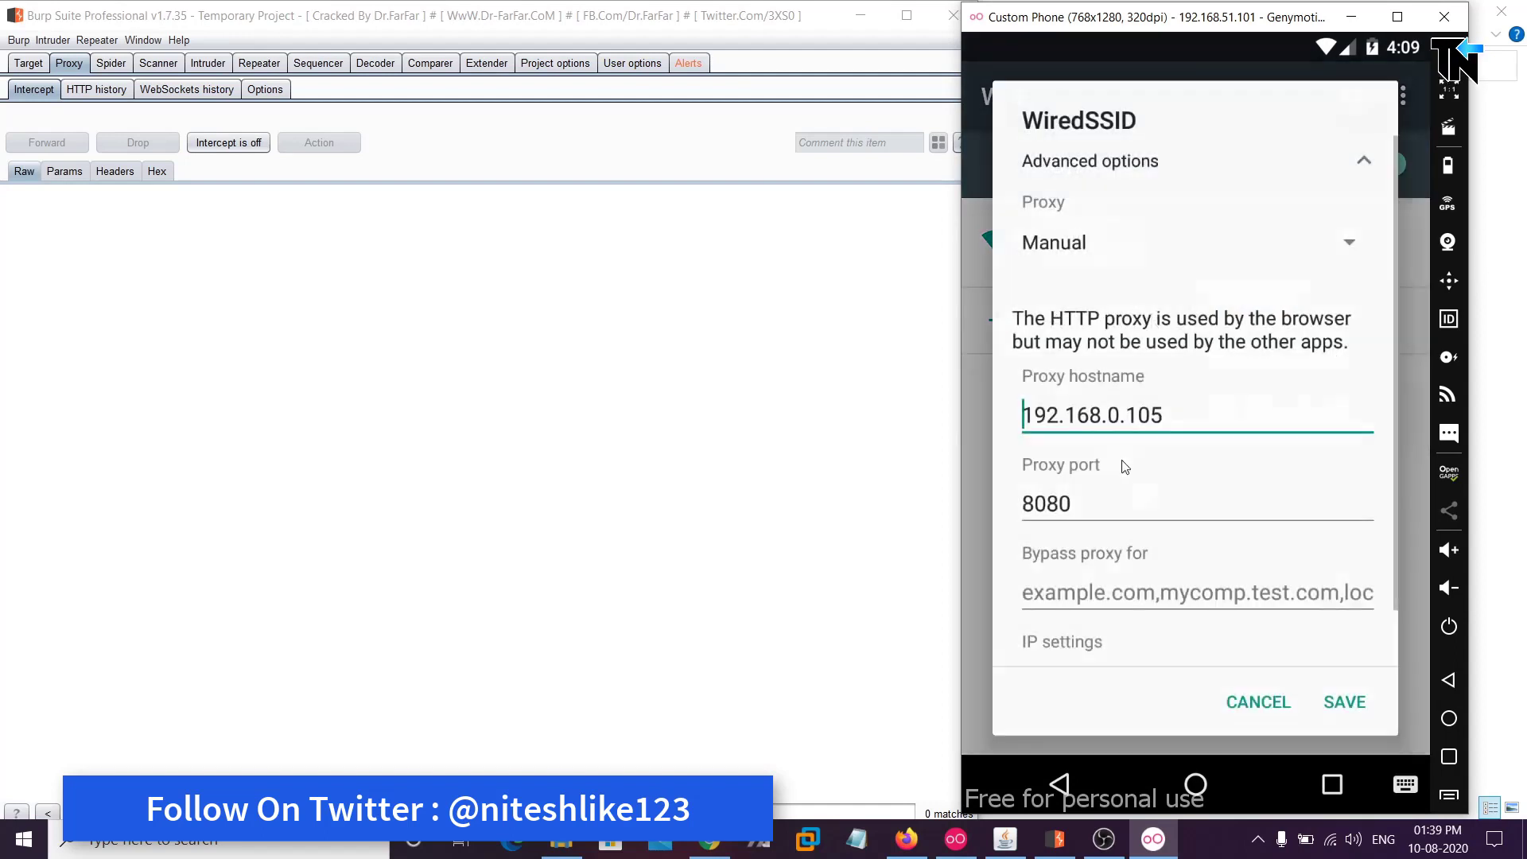
click(1112, 253)
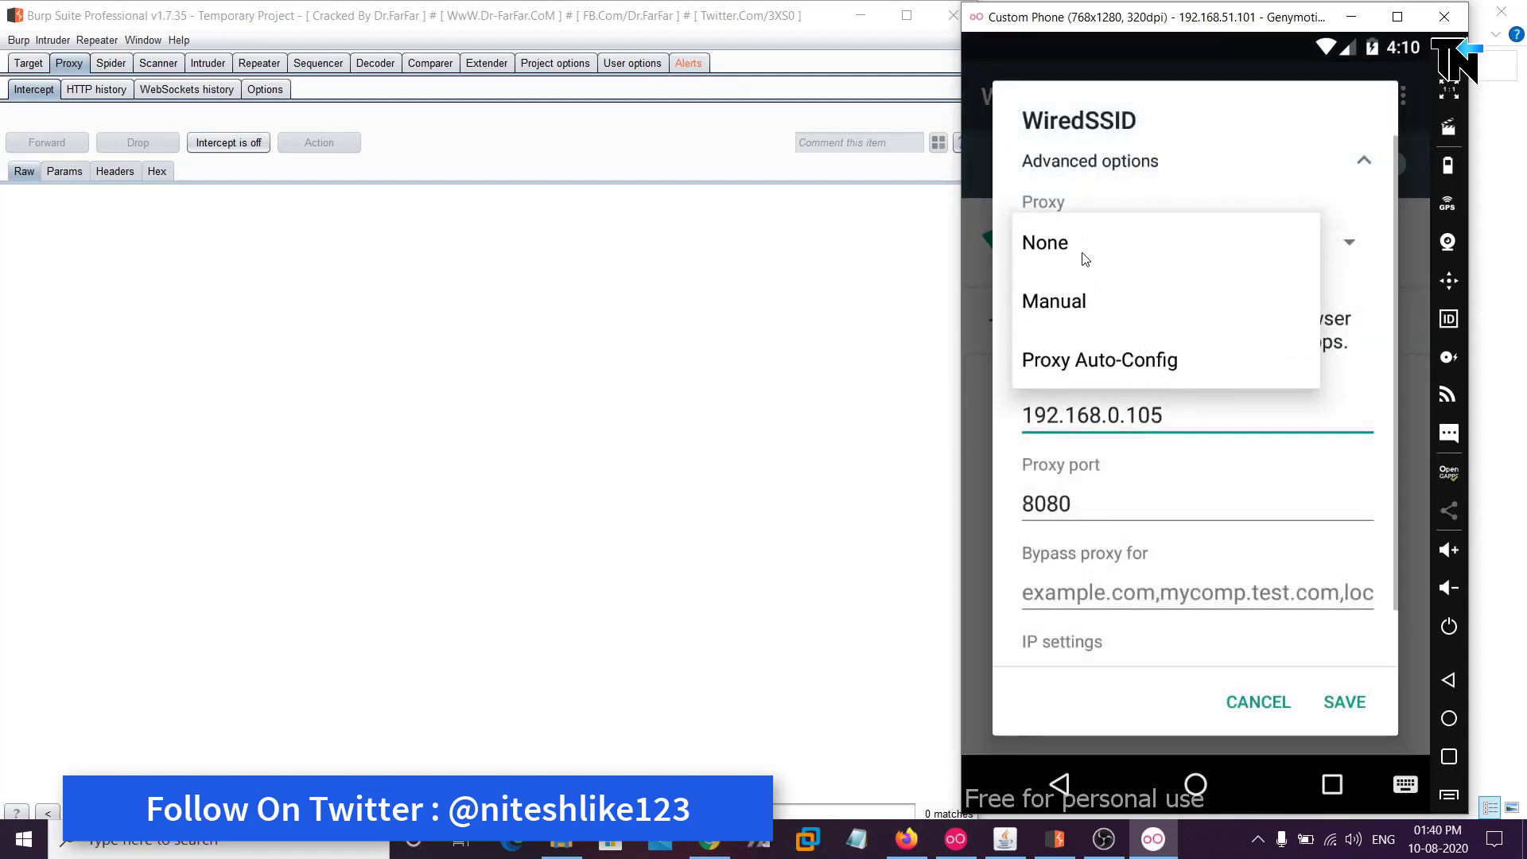
click(1084, 256)
click(1354, 566)
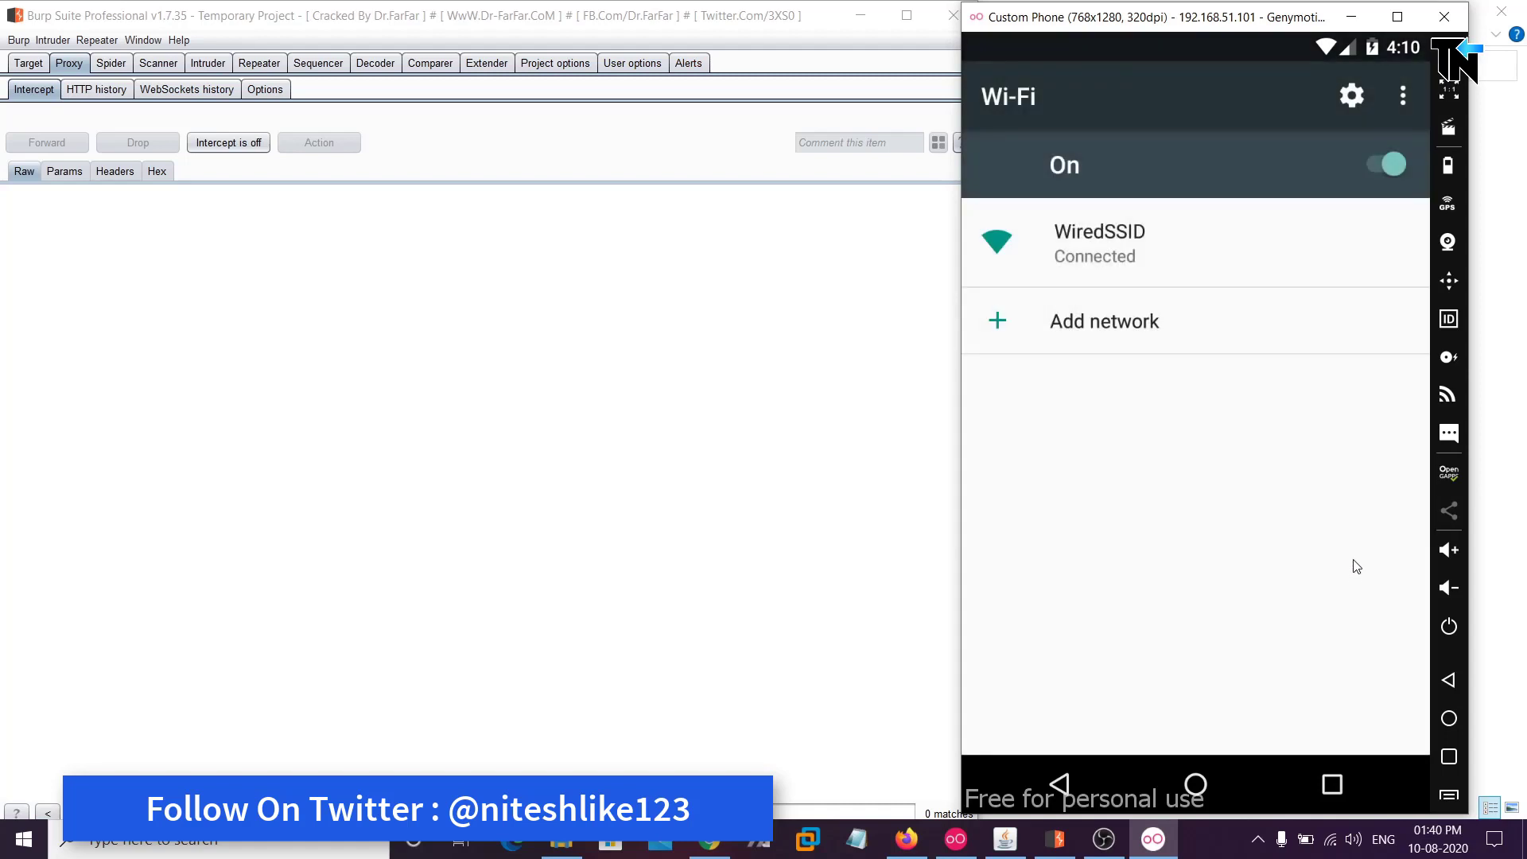
Return to the nykaa search results in the phone's Play Store and start installing the Nykaa app
click(1198, 790)
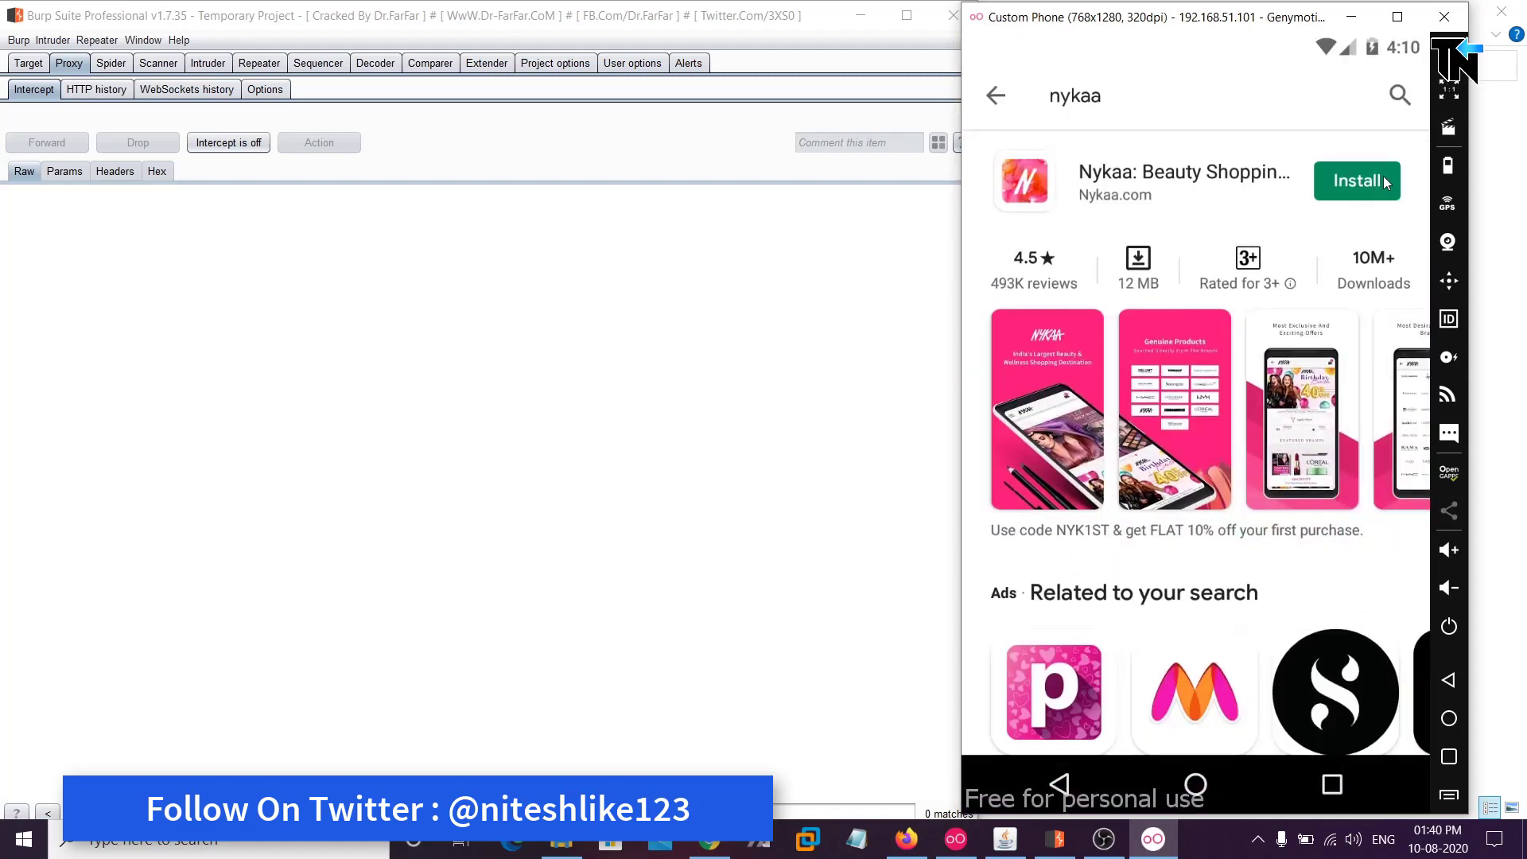
click(1384, 181)
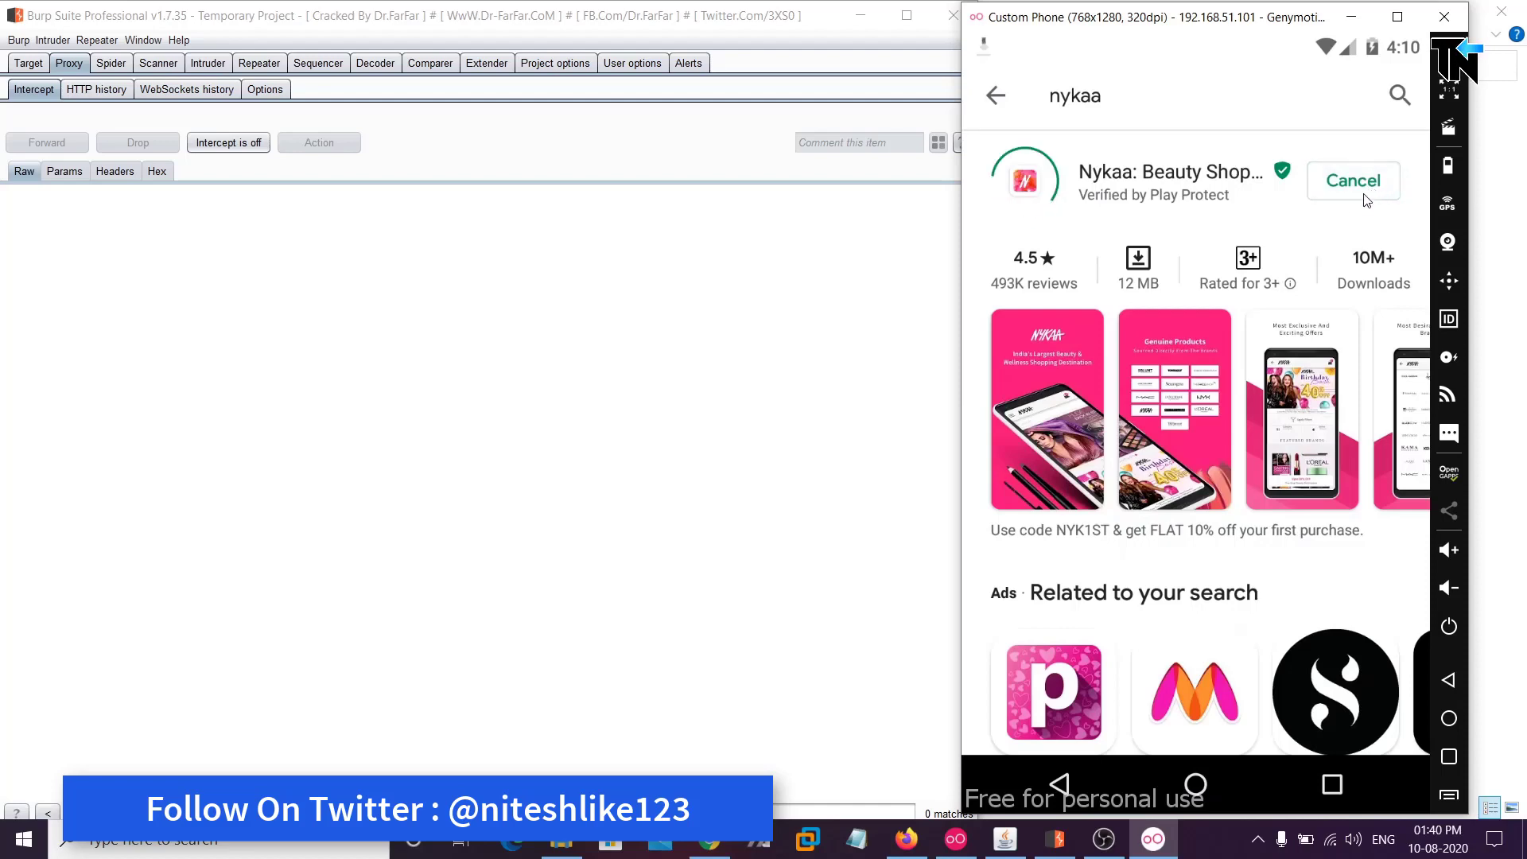